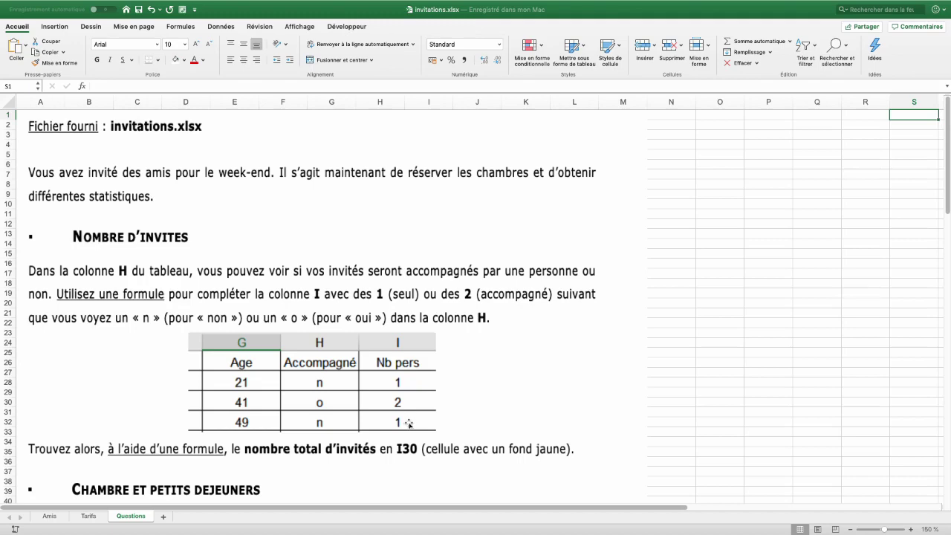
Switch to the Amis guest-table sheet and bring up the table styles gallery
left_click(49, 516)
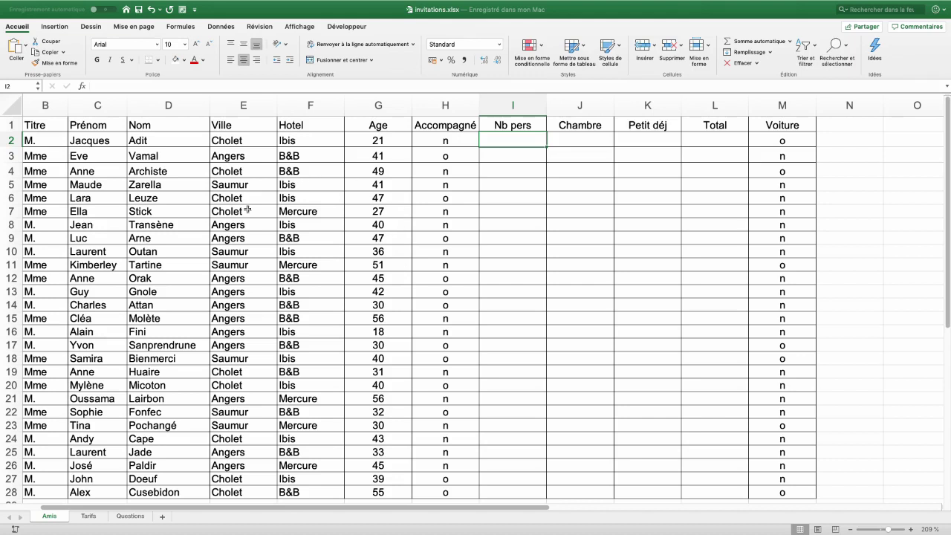
left_click(585, 54)
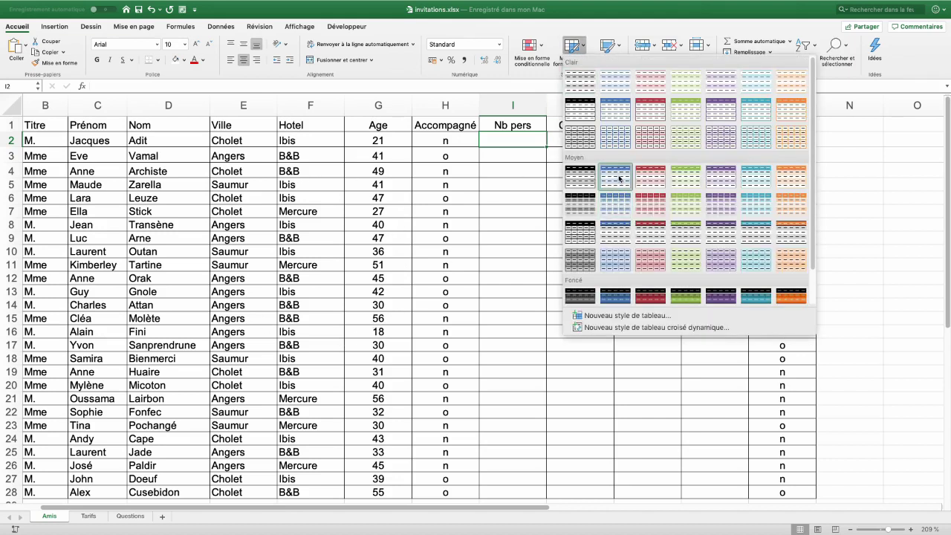
Enter =SI(H2="n";1;2) in I2 through the Logique function builder
left_click(510, 144)
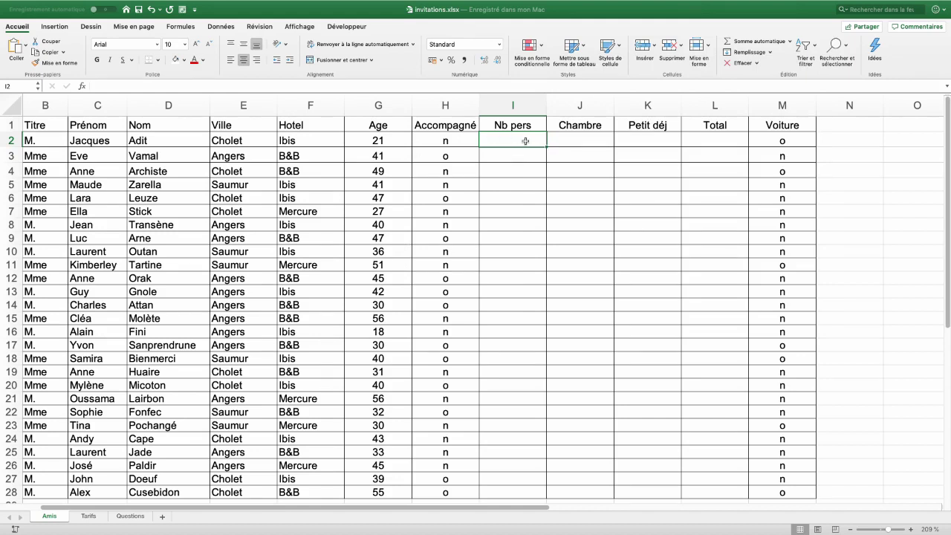
left_click(181, 27)
left_click(156, 50)
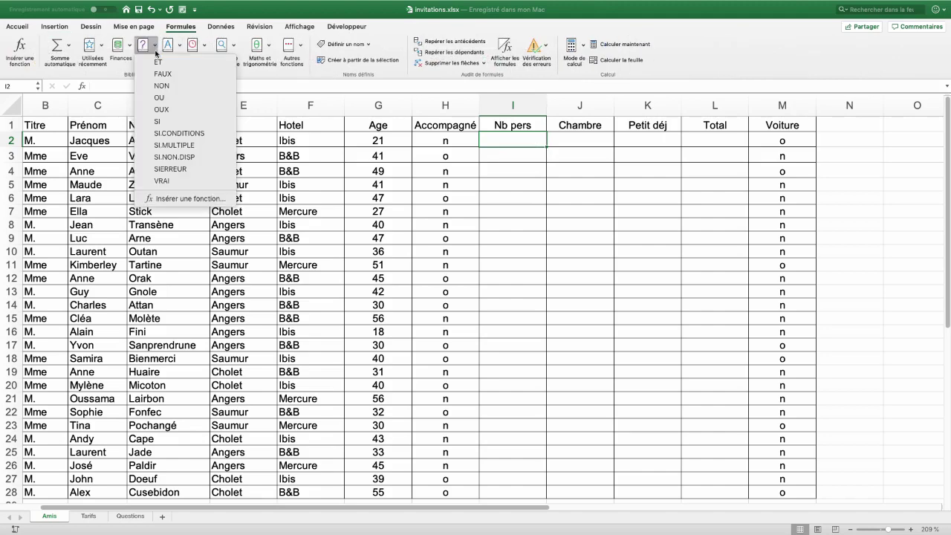
left_click(157, 121)
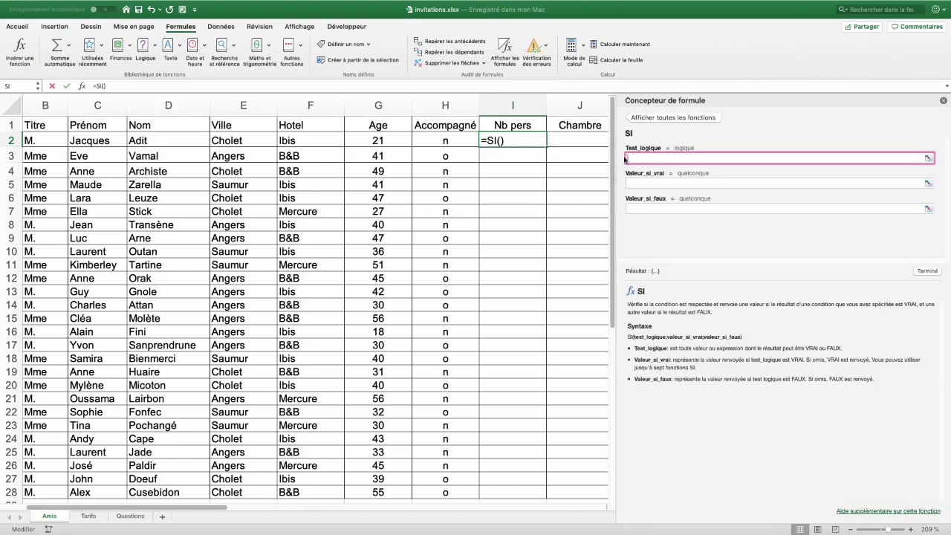
left_click(460, 141)
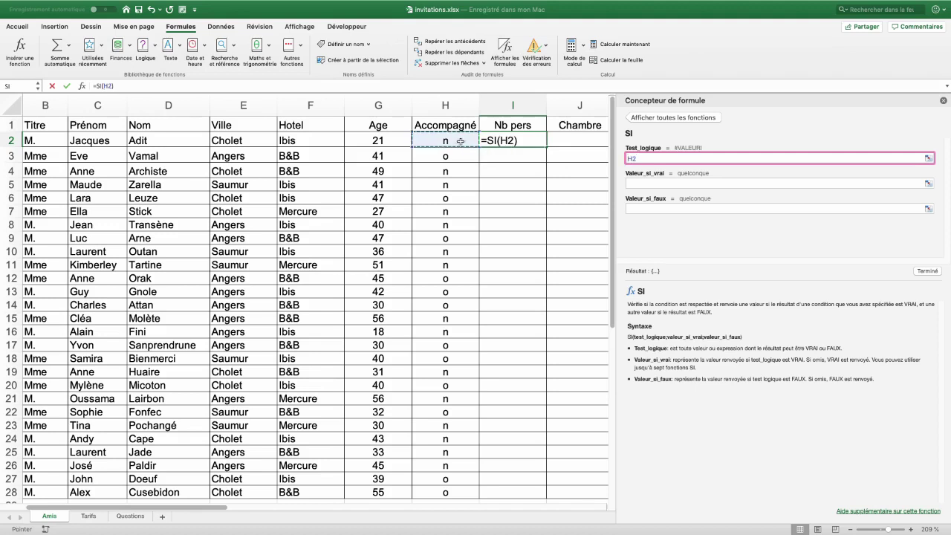
type("=\"n\"")
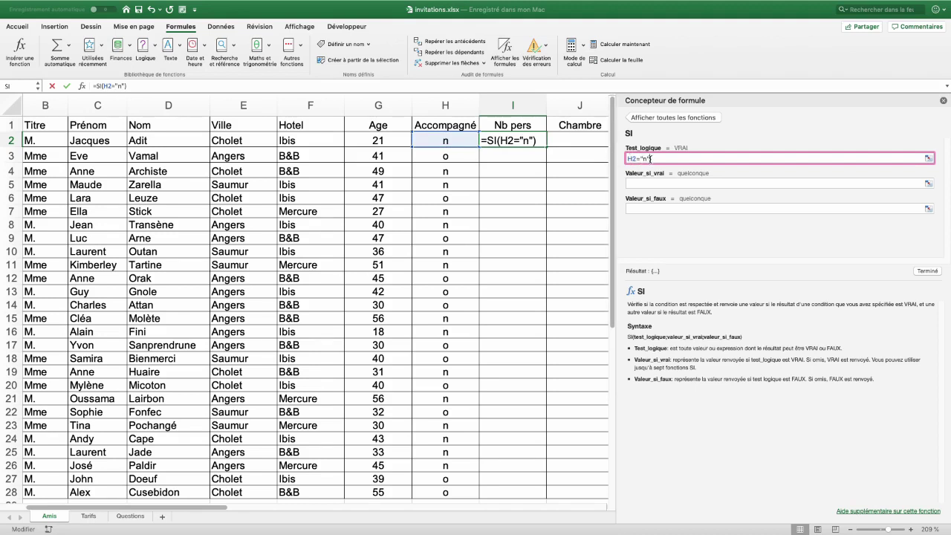
left_click(642, 182)
type("1")
left_click(639, 208)
type("2")
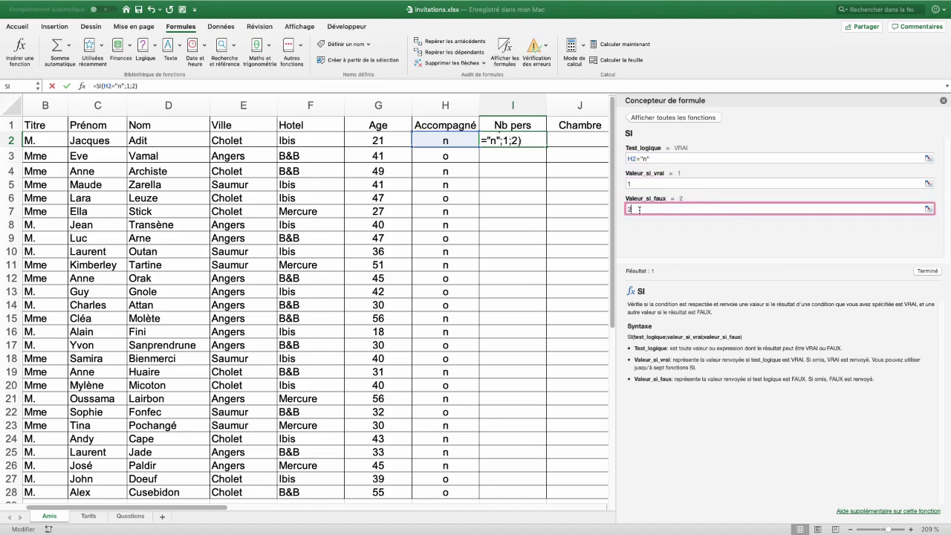
left_click(927, 271)
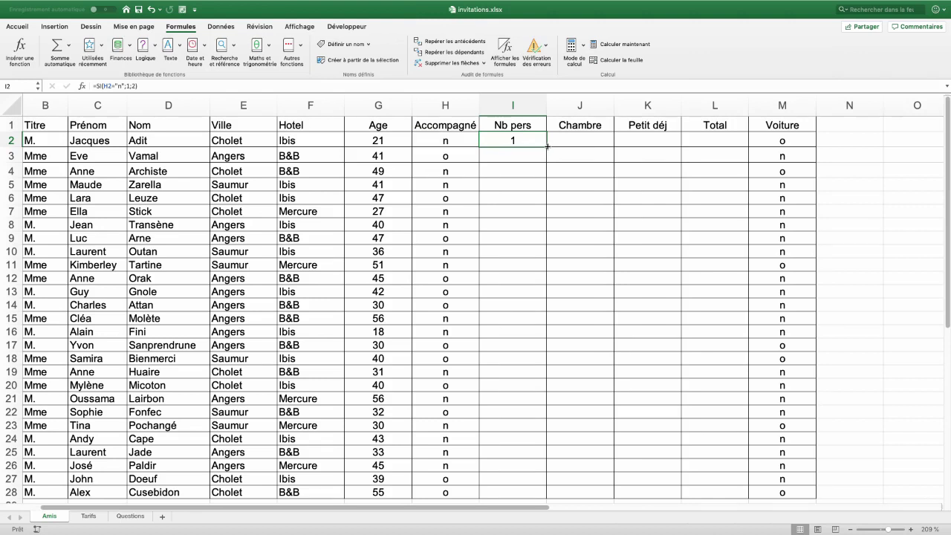
Fill I2's formula down to row 28 and AutoSum Nb pers in I30, giving 39
double_click(548, 147)
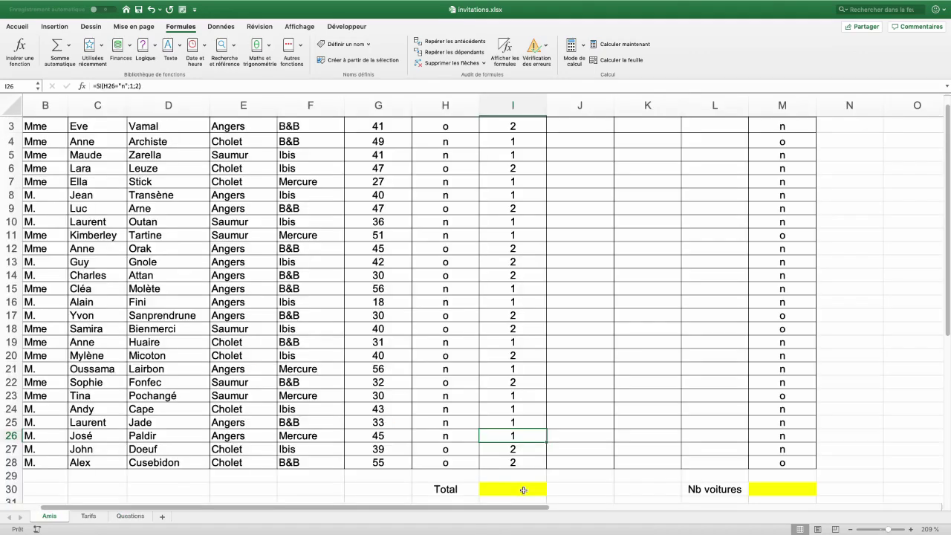
left_click(523, 490)
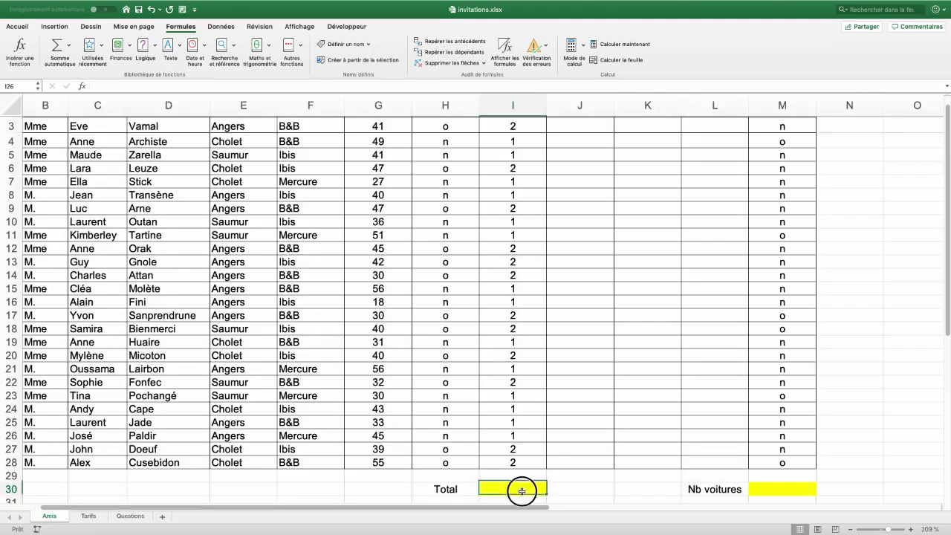
left_click(55, 49)
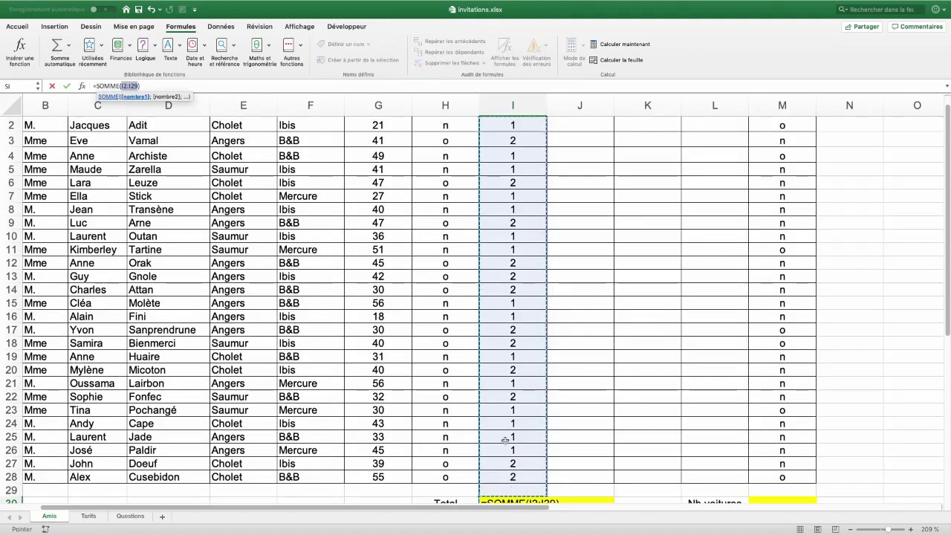
key("Return")
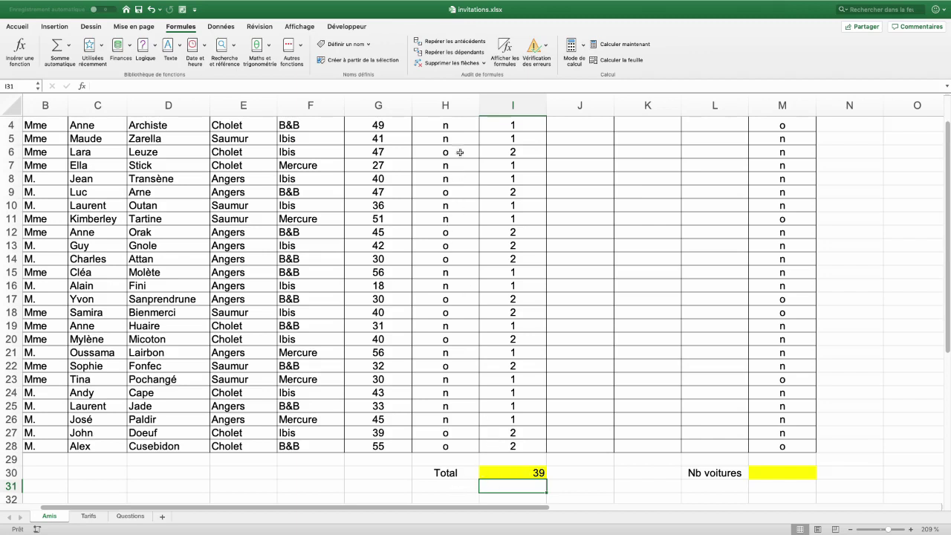
Review the Accompagné values in column H and start a NB.SI formula in I31
left_click_drag(460, 130, 455, 446)
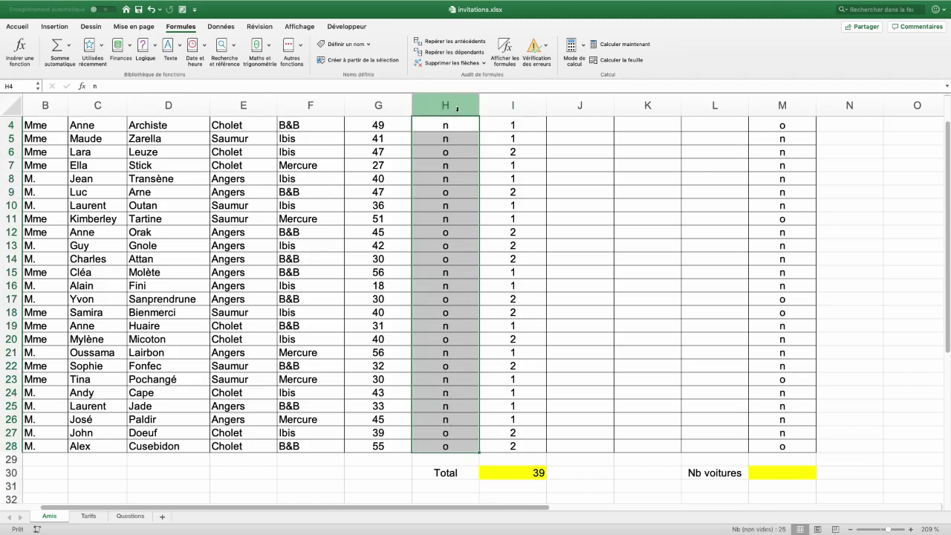
left_click(524, 192)
left_click(501, 488)
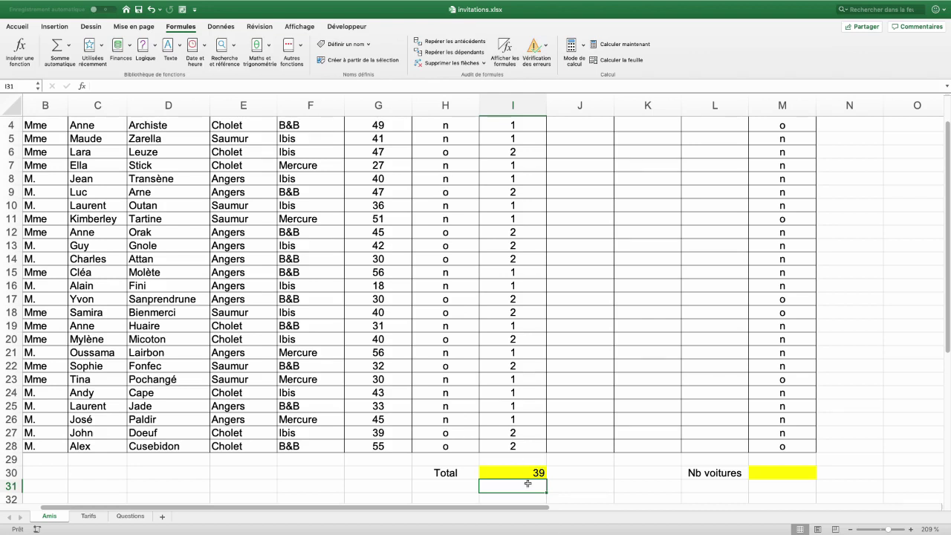
type("=")
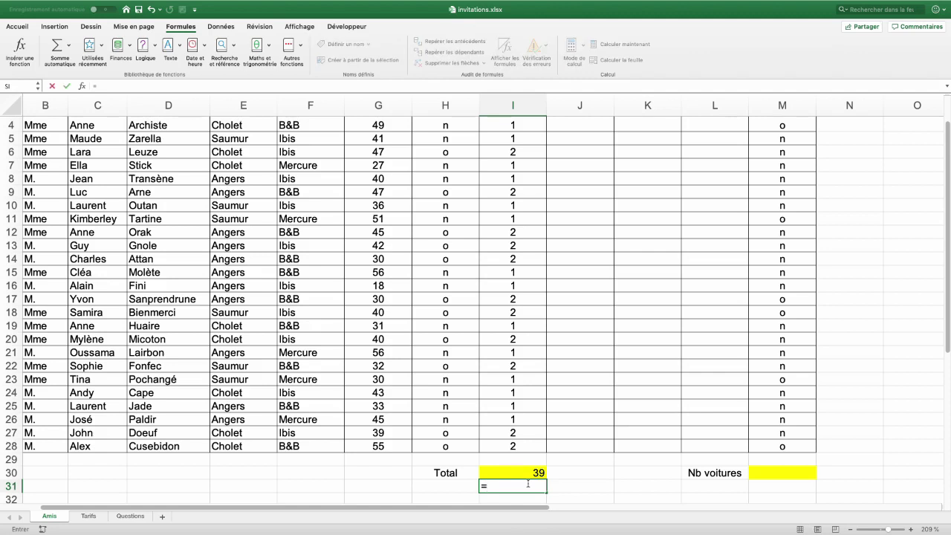
type("nb.")
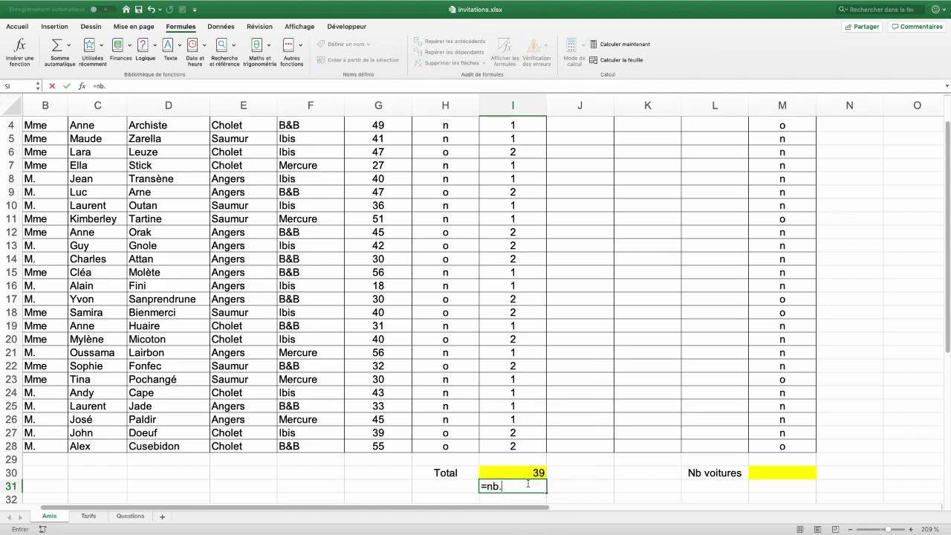
type("si(")
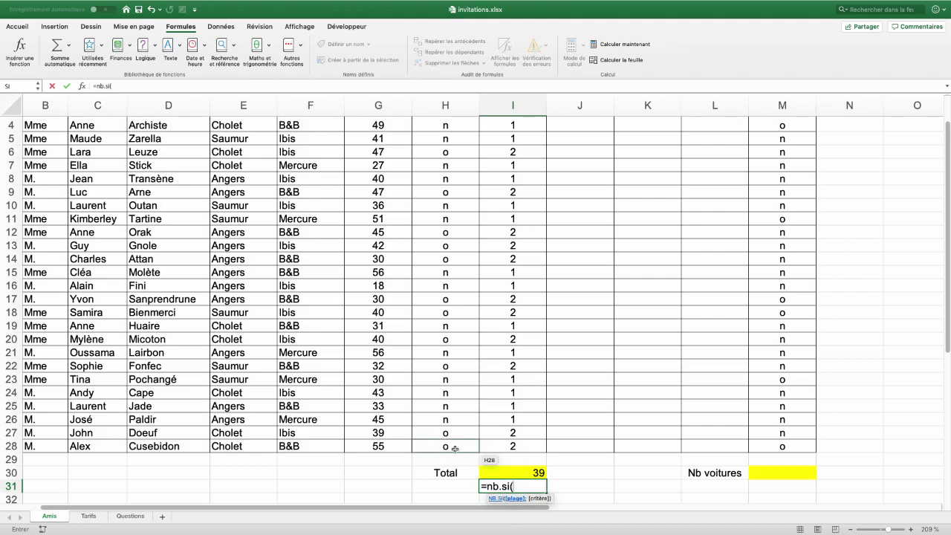
Complete I31 as =NB.SI(H2:H28;"n") to count unaccompanied guests
mouse_move(457, 448)
left_mouse_down()
mouse_move(457, 63)
mouse_move(438, 141)
left_mouse_up()
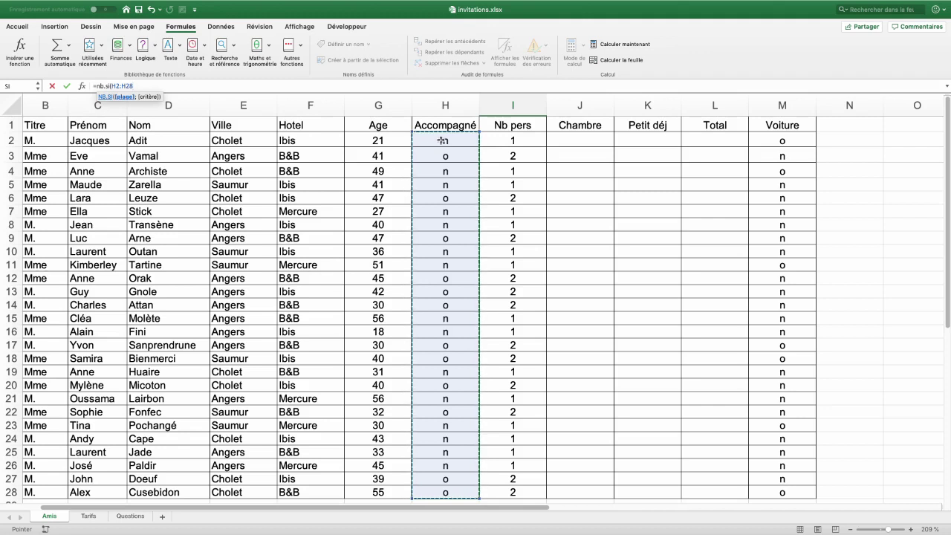
type(";\"")
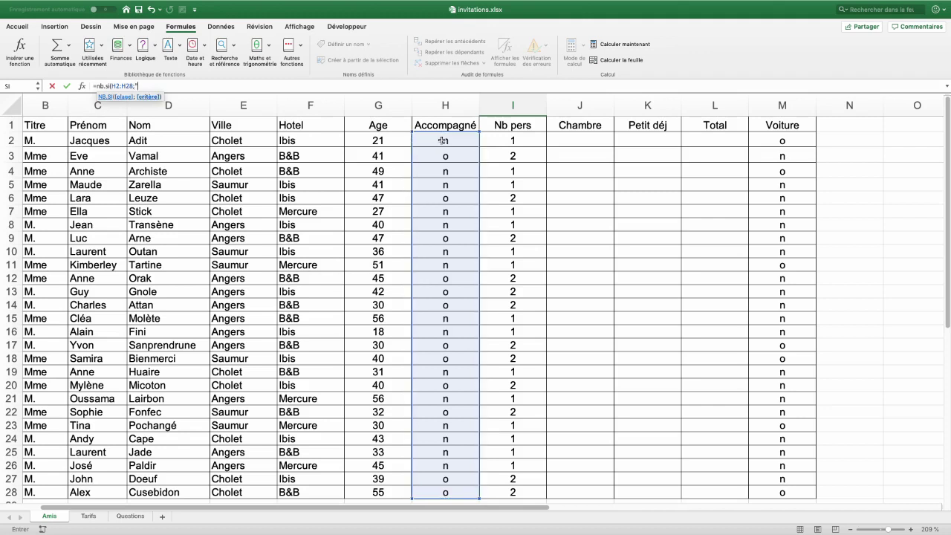
type("n\")")
key("Return")
double_click(518, 471)
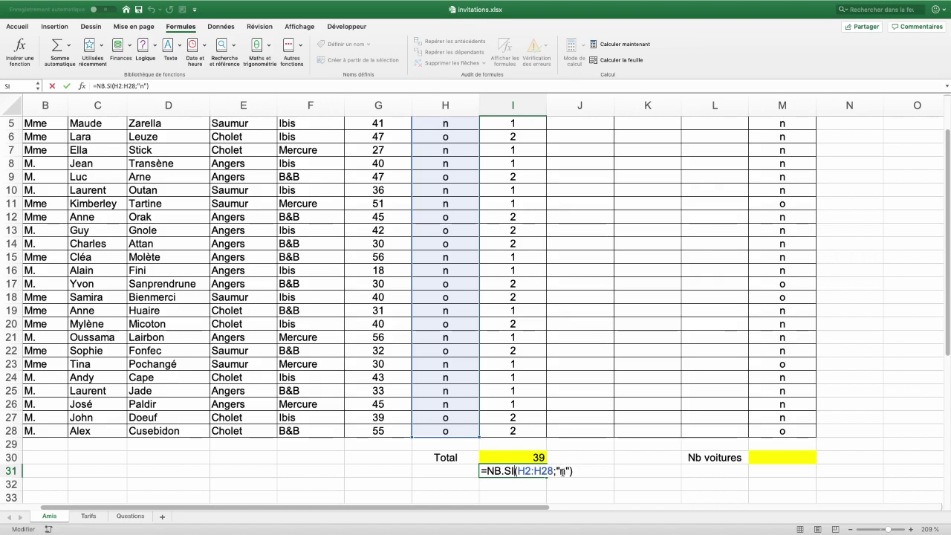
key("Escape")
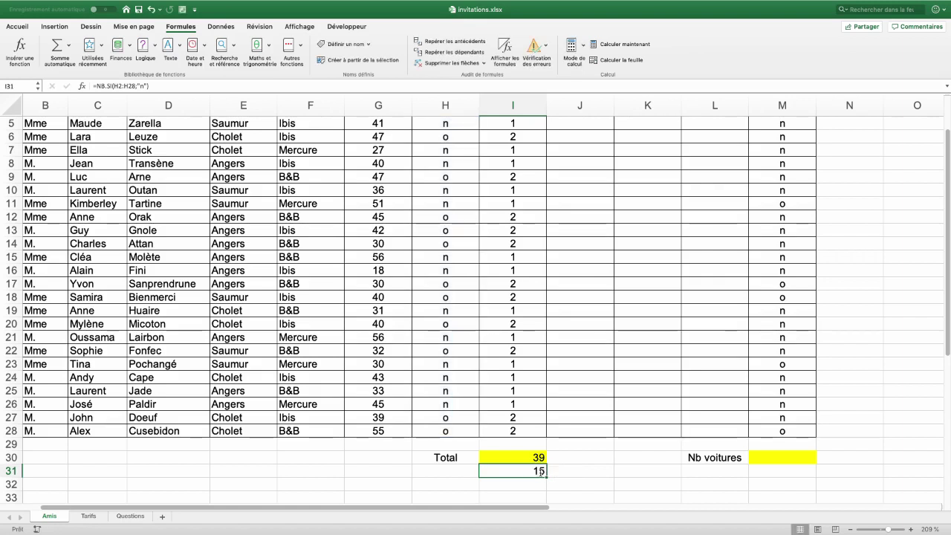
Change the I31 criterion from "n" to "o", counting 12 accompanied guests
double_click(532, 471)
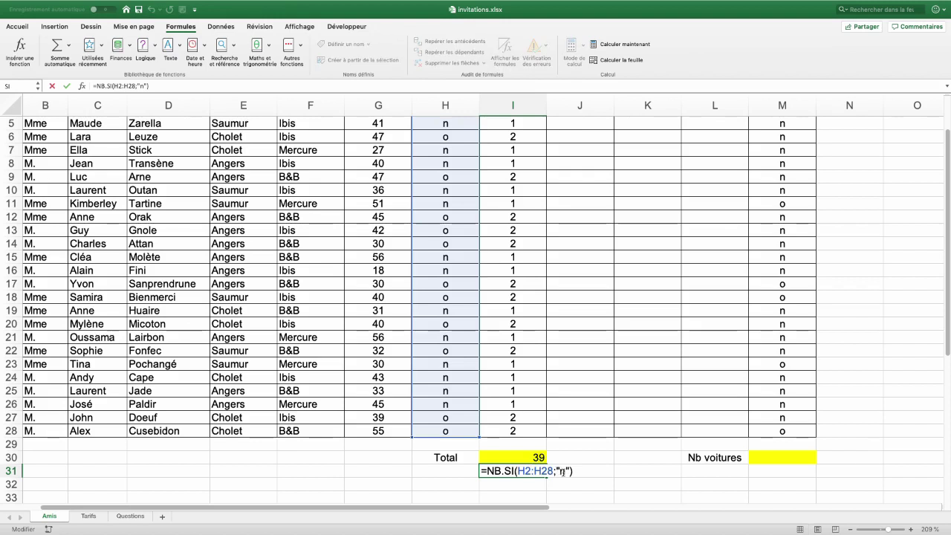
double_click(563, 471)
key("BackSpace")
type("o")
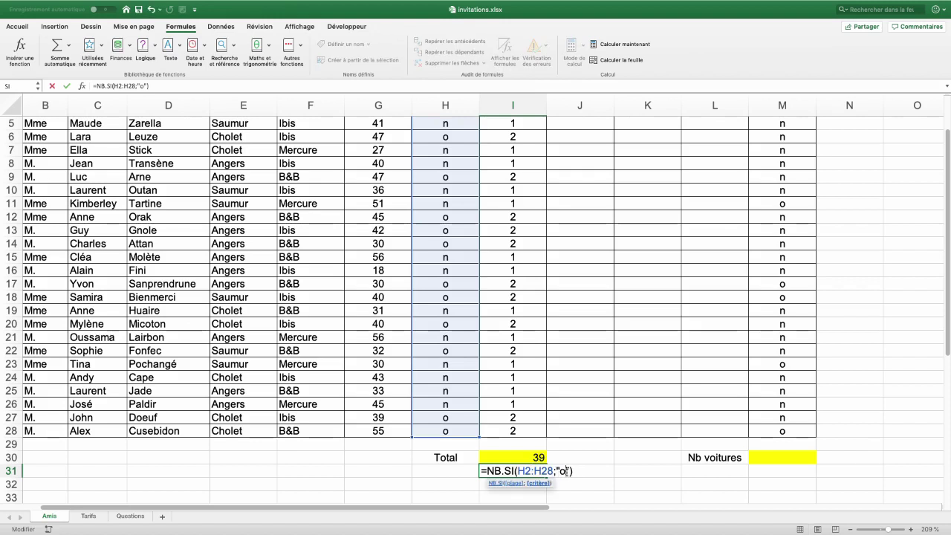
key("Return")
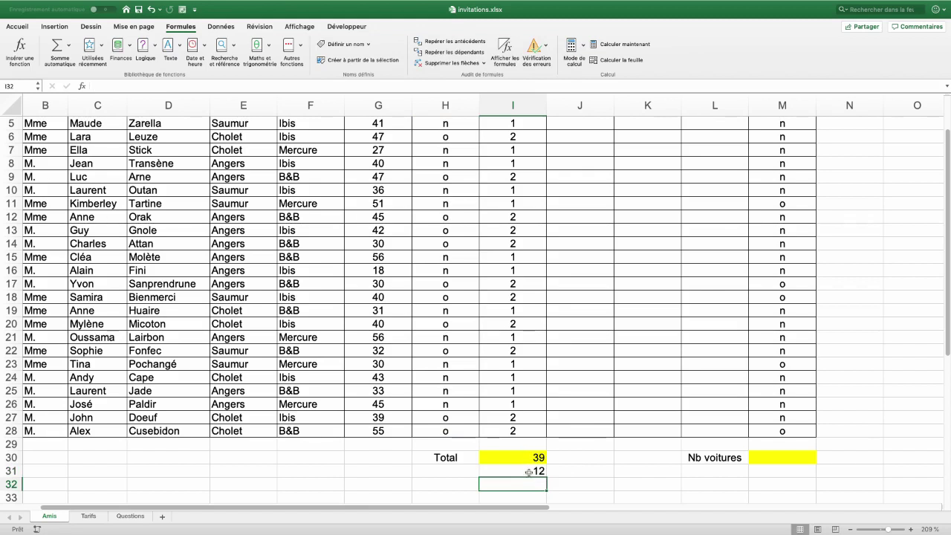
double_click(527, 474)
left_click(488, 470)
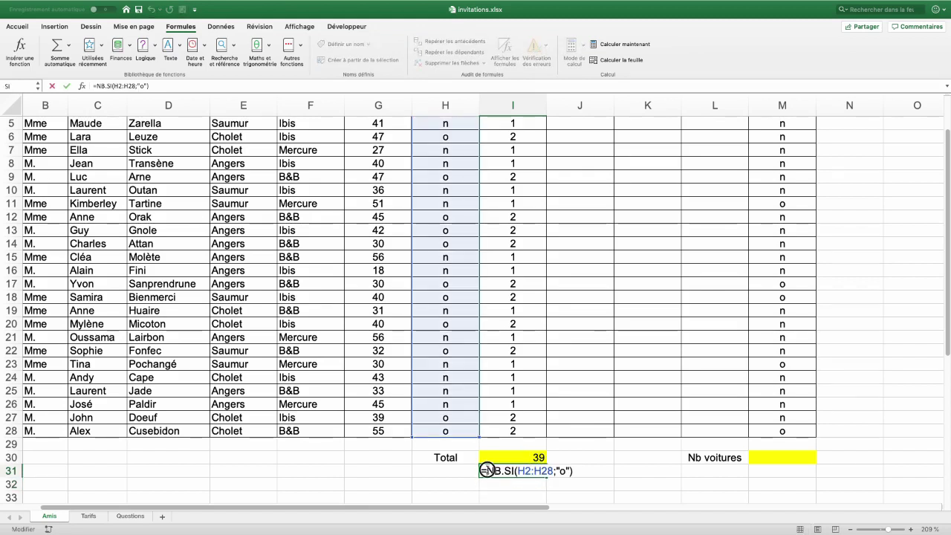
Enter =2*NB.SI(H2:H28;"o")+NB.SI(H2:H28;"n") in I31 as a guest-total cross-check
left_click(564, 471)
type("2*")
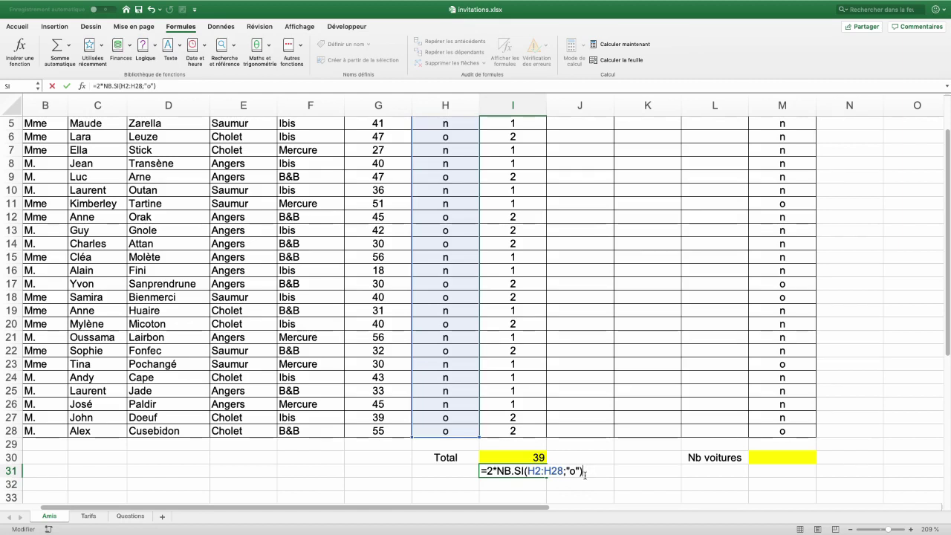
type("nb")
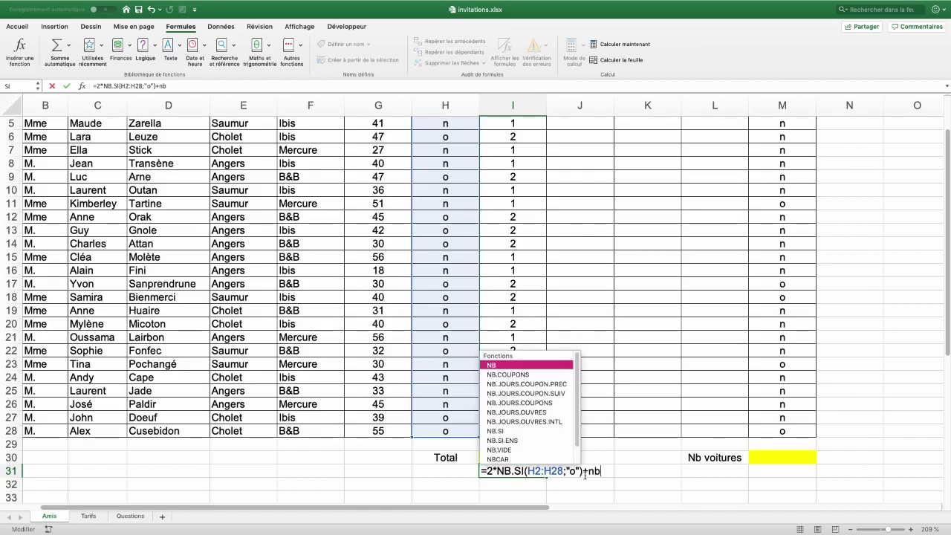
type(".si(")
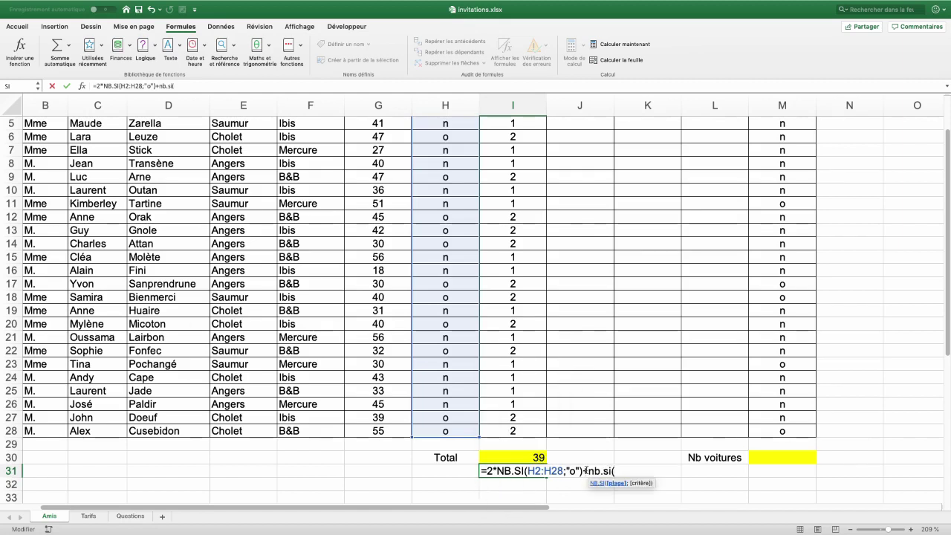
mouse_move(446, 433)
left_mouse_down()
mouse_move(453, 101)
mouse_move(450, 135)
left_mouse_up()
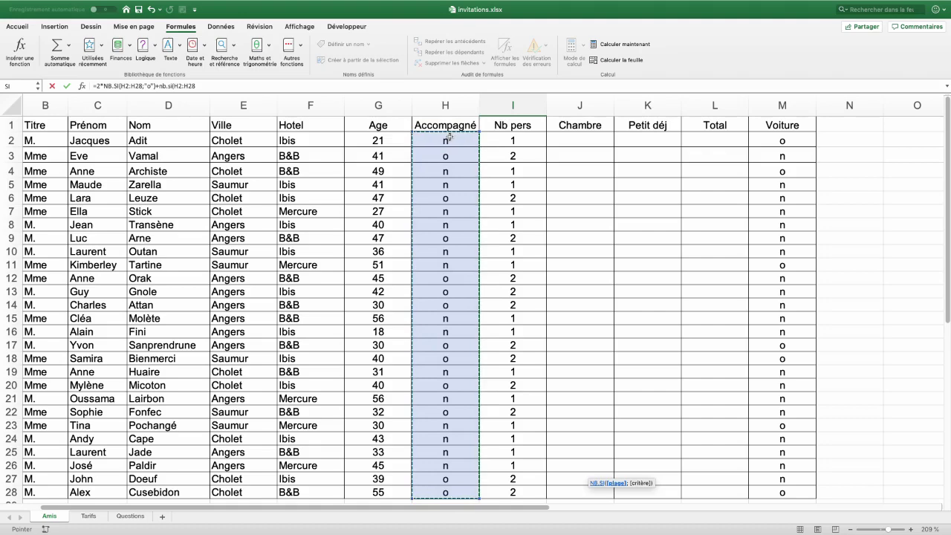
type(";")
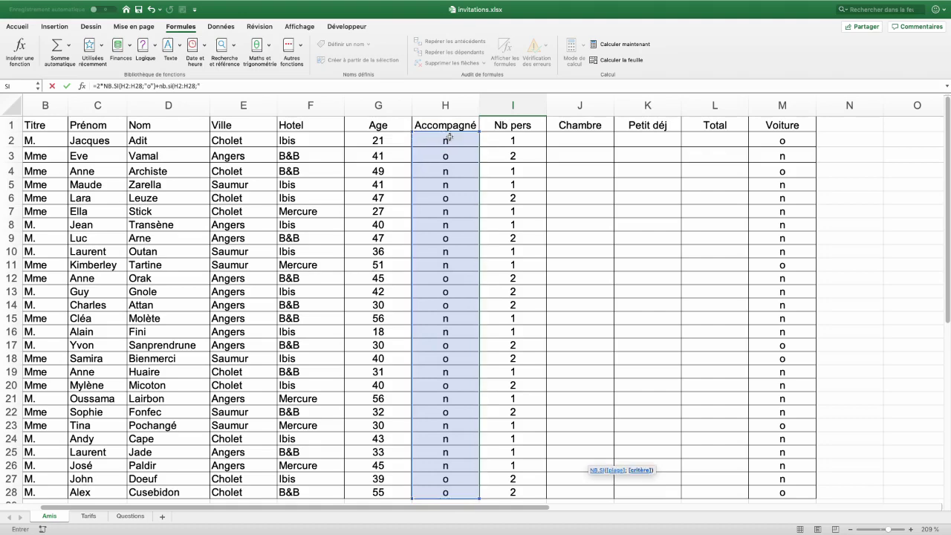
type("\")")
key("Return")
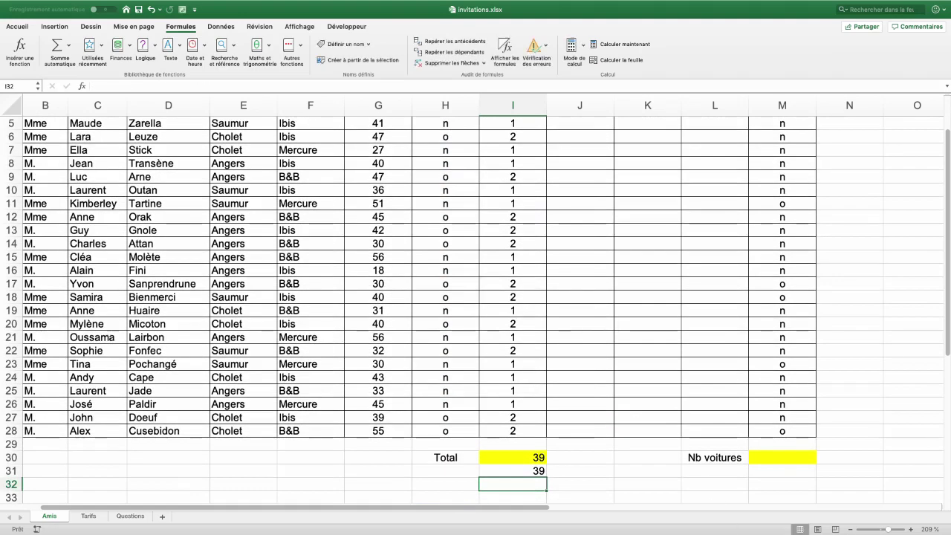
Insert 1* before the second NB.SI in I31, which still gives 39
double_click(528, 471)
double_click(572, 471)
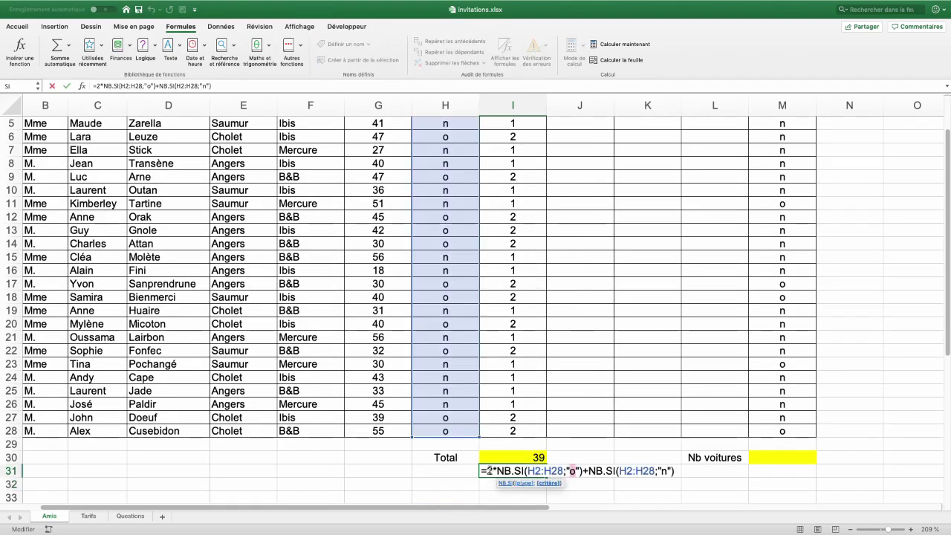
double_click(666, 471)
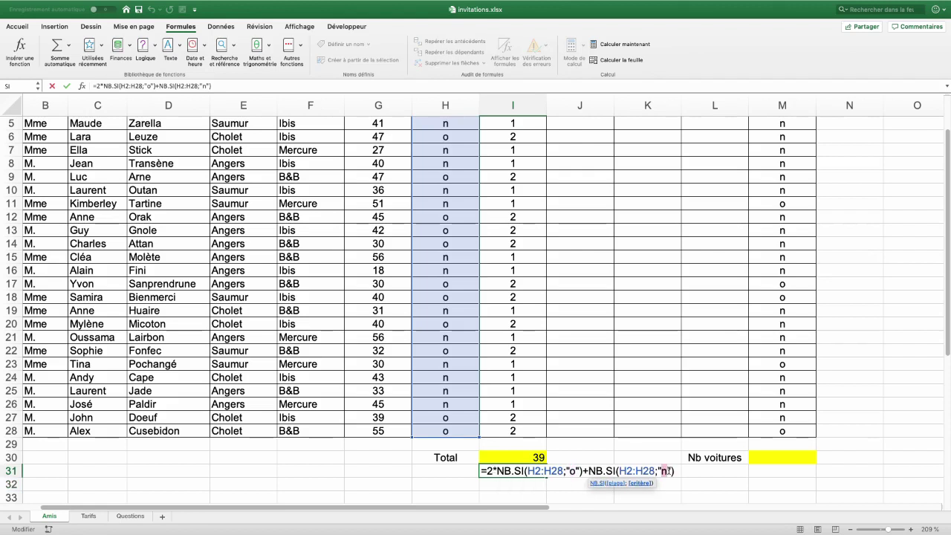
left_click(587, 471)
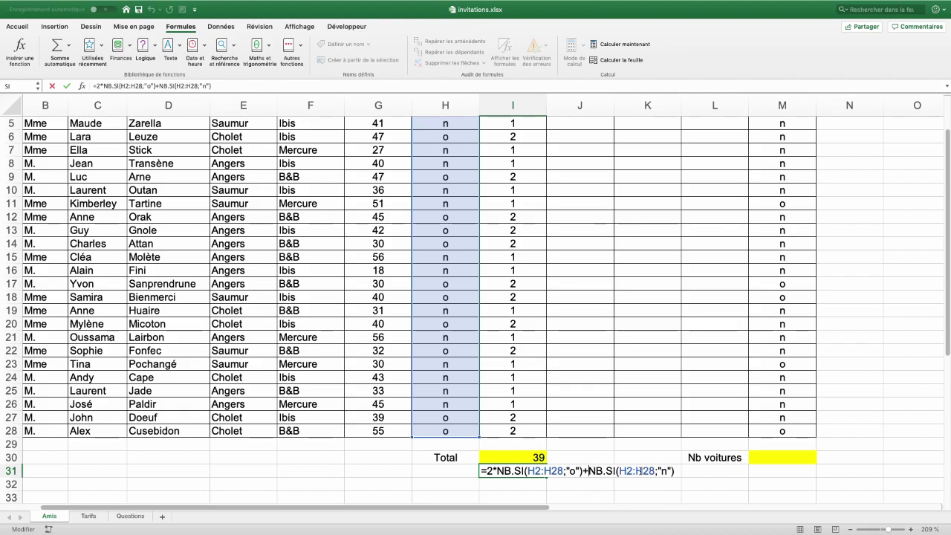
type("1*")
key("Return")
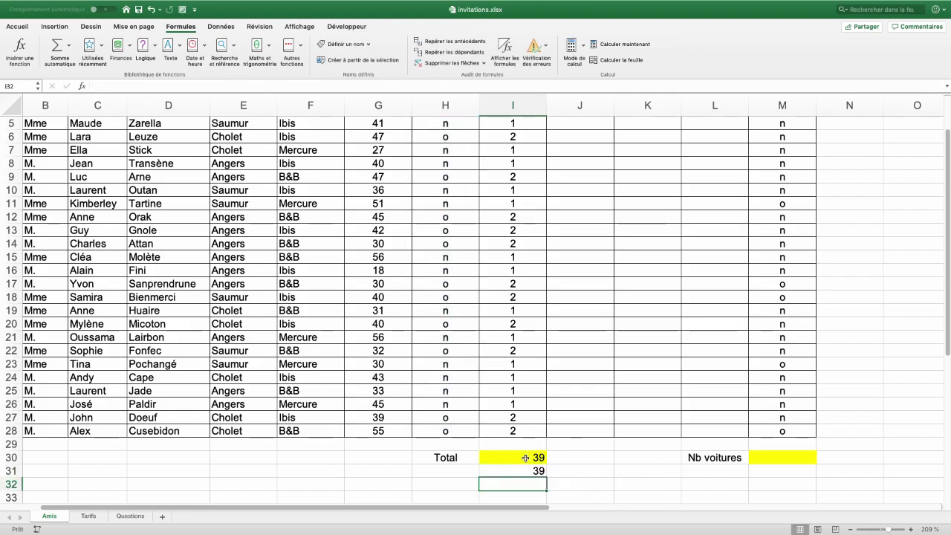
left_click_drag(456, 431, 460, 266)
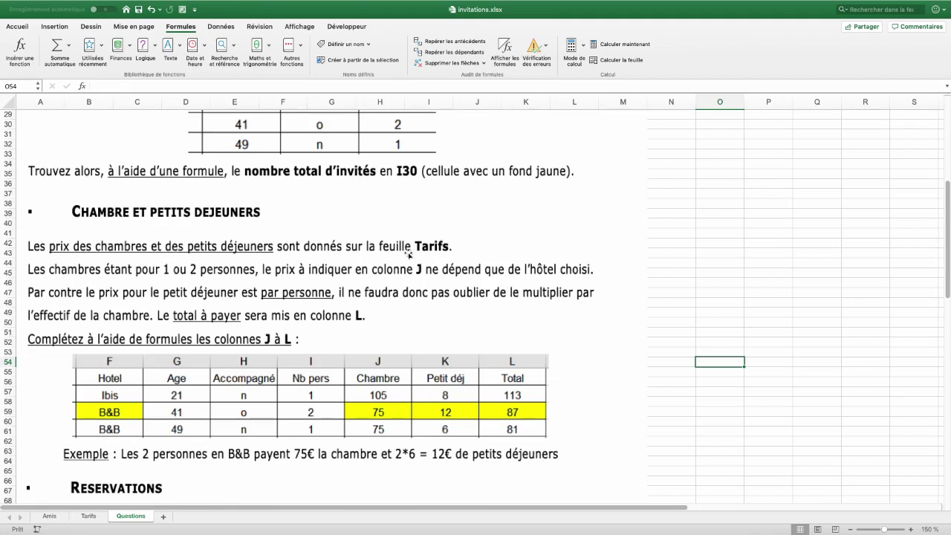
Review the Tarifs hotel names Mercure, Ibis and B&B with room prices 130, 105 and 75
left_click(90, 517)
left_click_drag(97, 161, 98, 205)
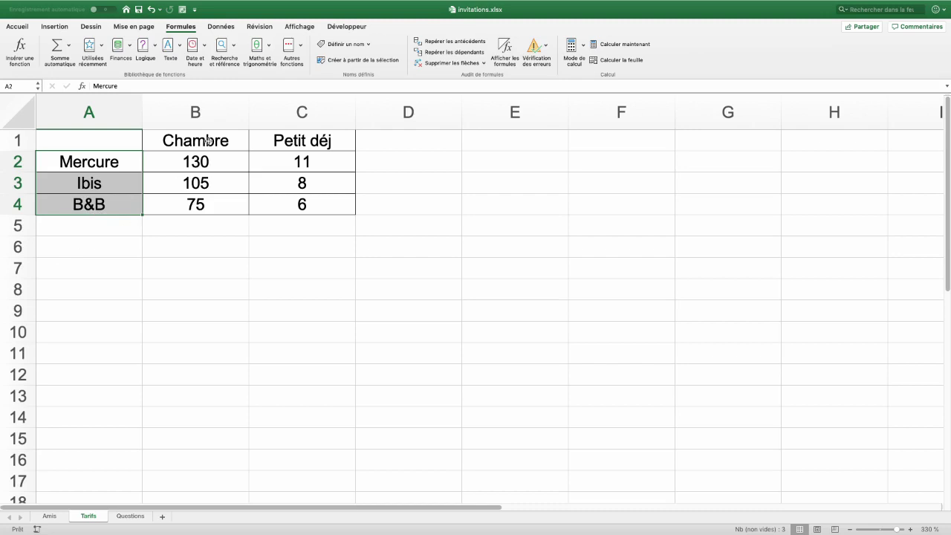
left_click_drag(201, 139, 277, 144)
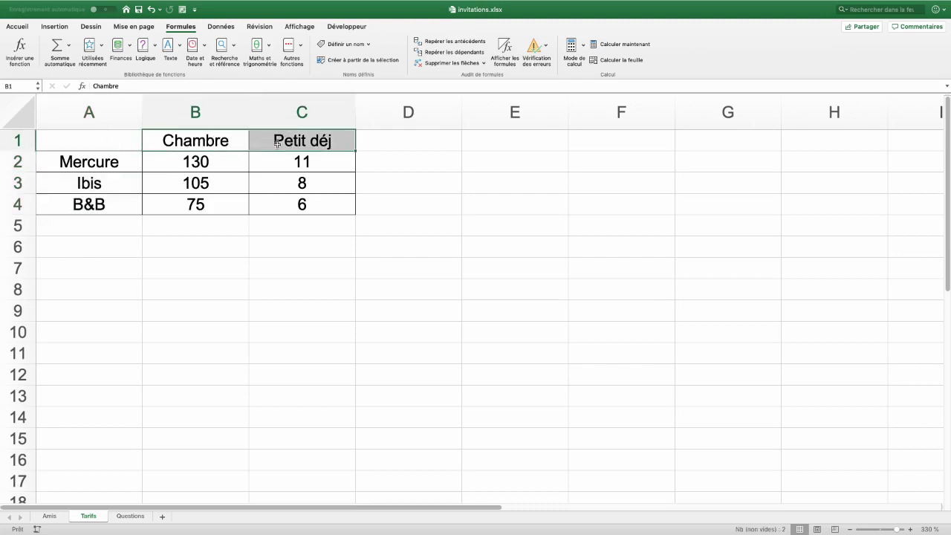
left_click_drag(195, 161, 196, 204)
left_click(130, 516)
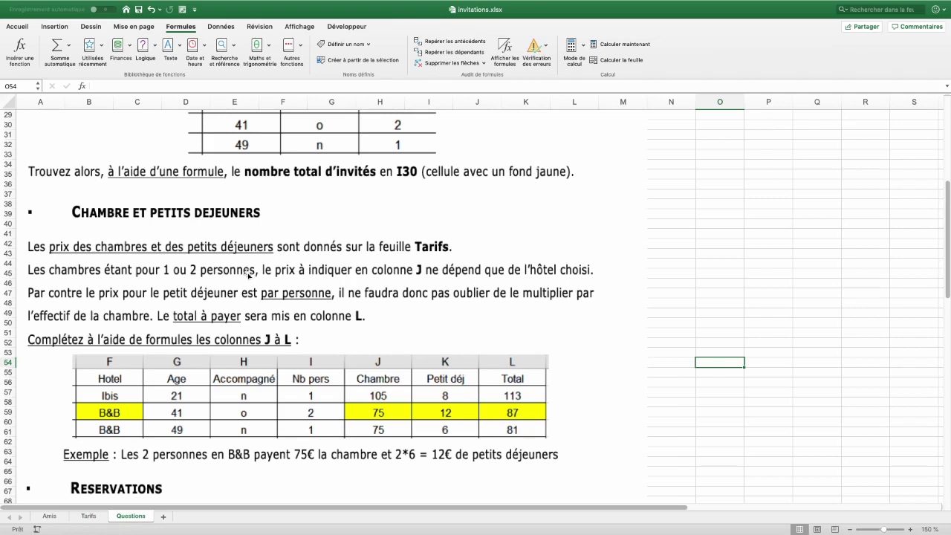
Compare the Tarifs B&B room price with the Questions worked example, then return to Amis
left_click(88, 516)
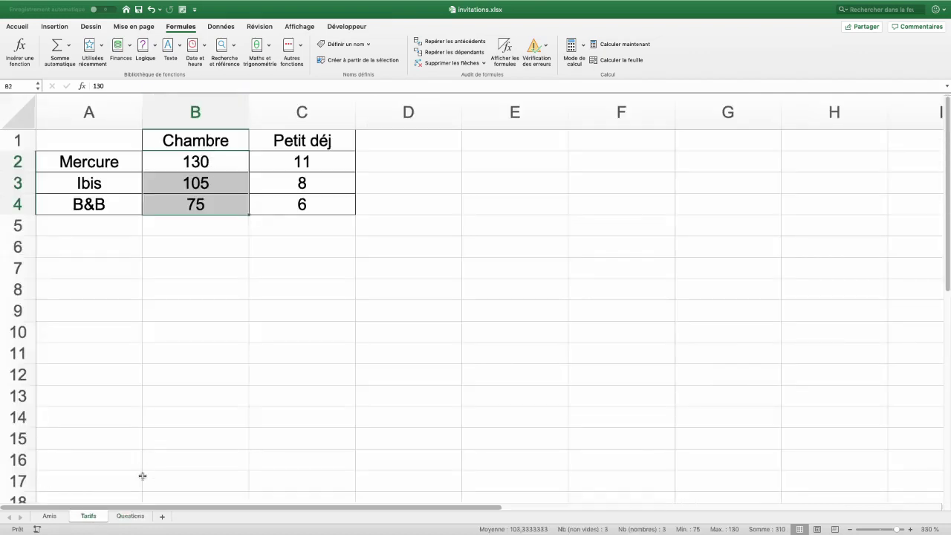
left_click(130, 517)
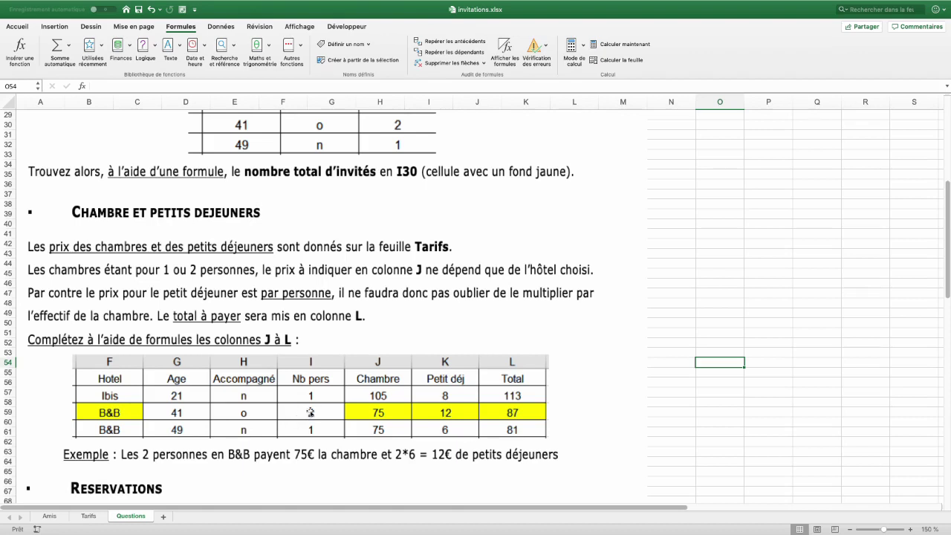
left_click(88, 516)
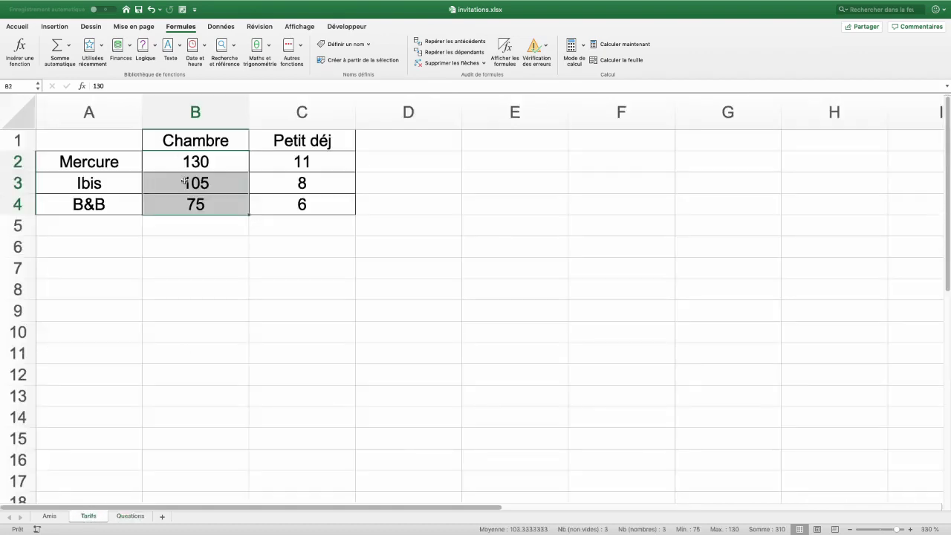
left_click(172, 200)
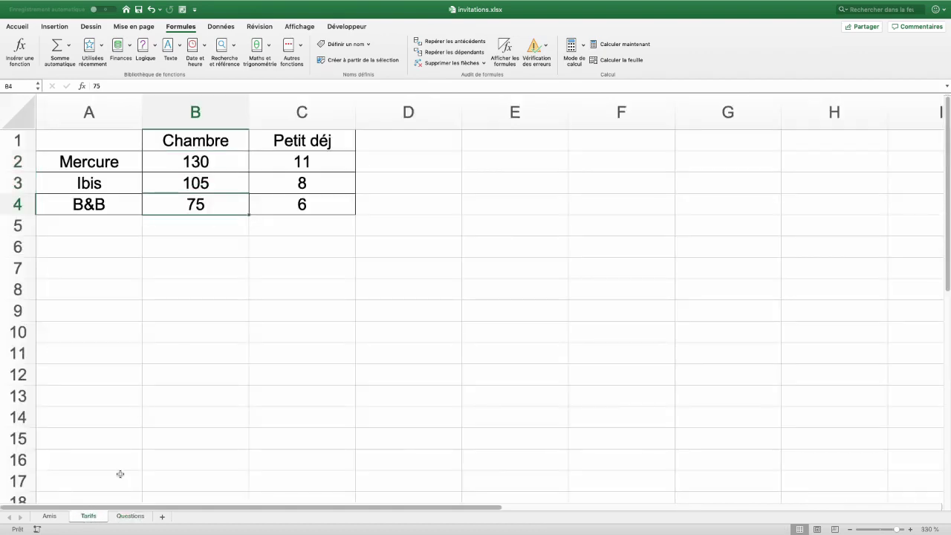
left_click(131, 516)
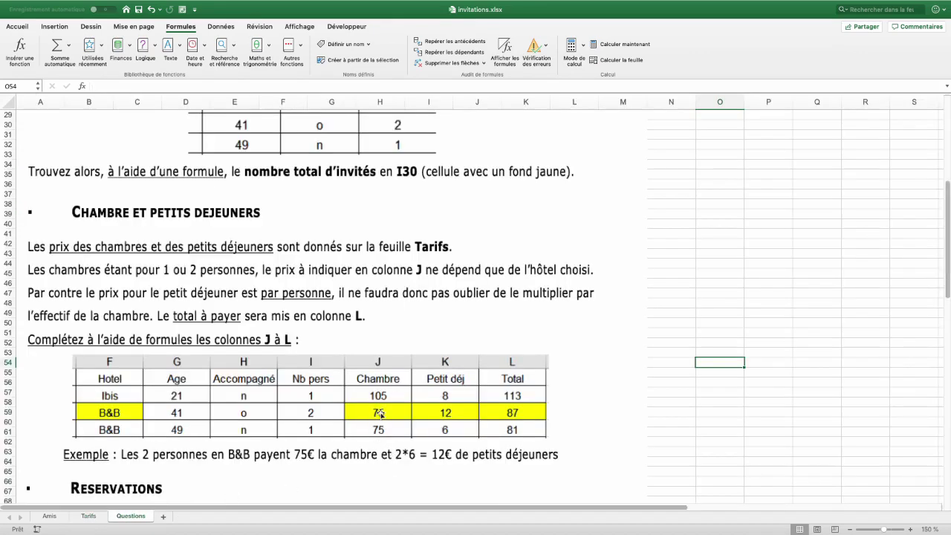
left_click(88, 516)
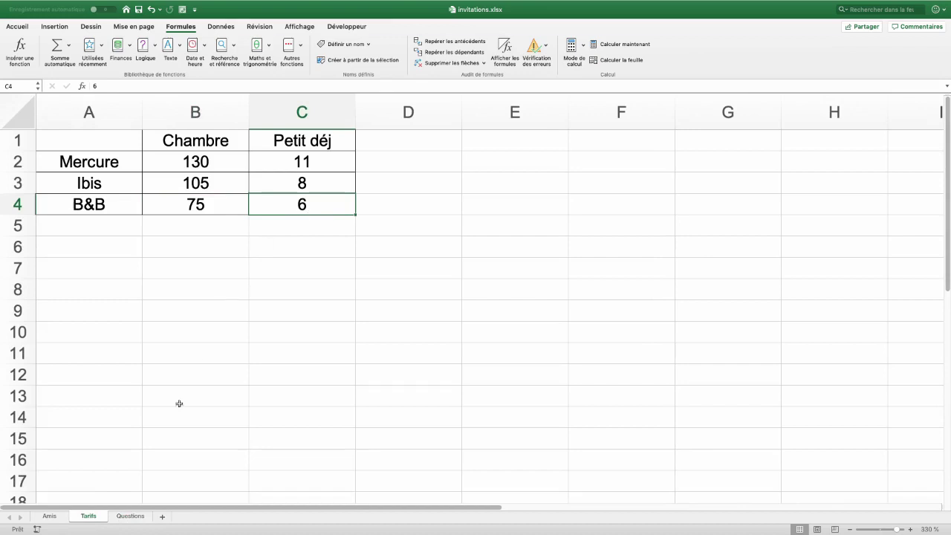
left_click(132, 516)
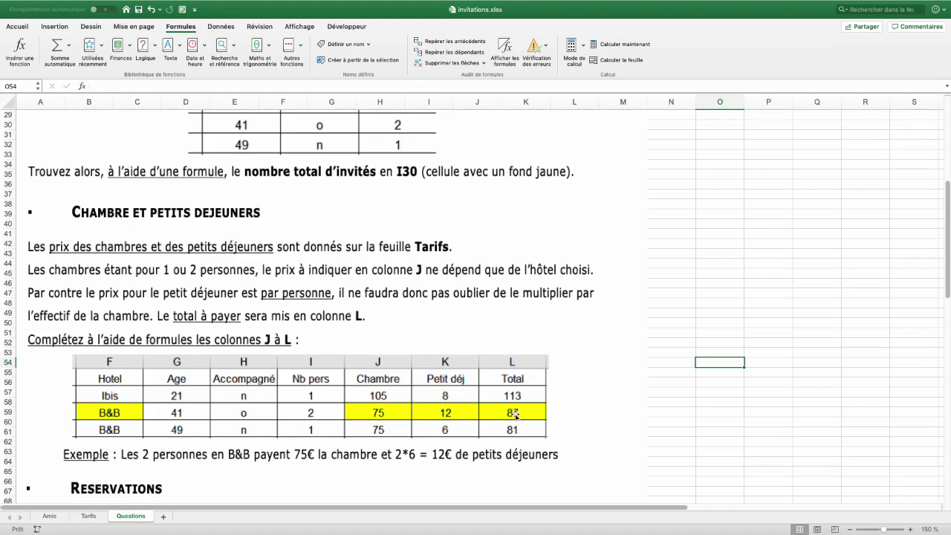
key("ctrl+Page_Up")
key("ctrl+Page_Up")
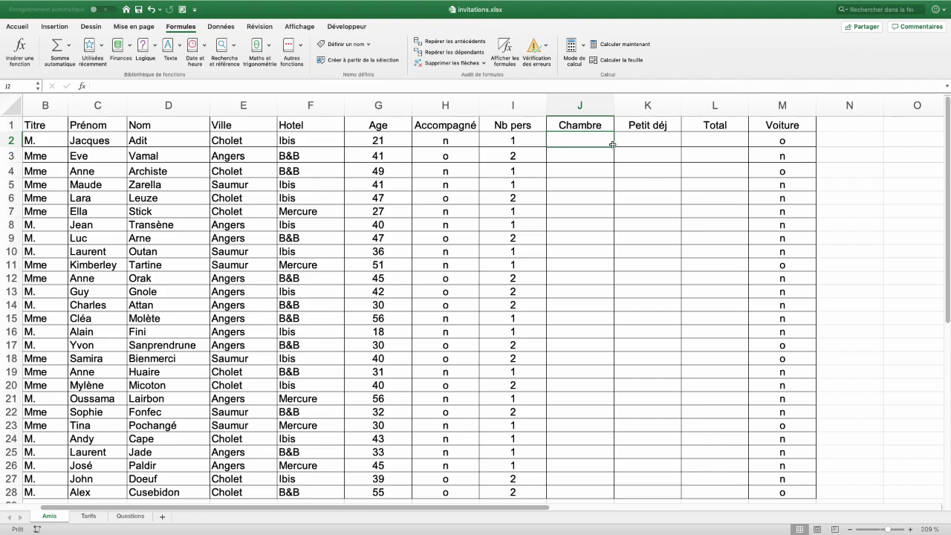
Name the Tarifs range A1:C4 "tarifs" via the Name Box, then select Amis cell J2
left_click(298, 139)
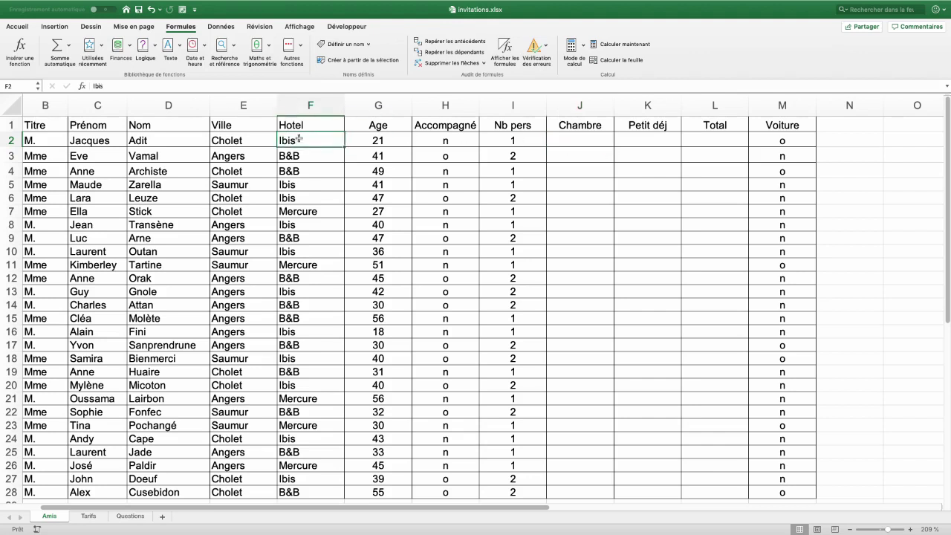
left_click(95, 518)
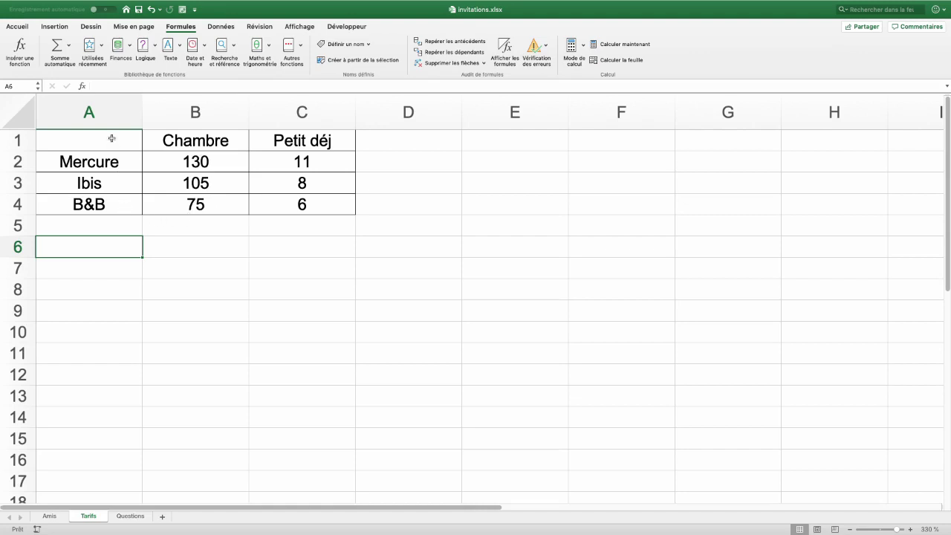
left_click_drag(112, 138, 106, 199)
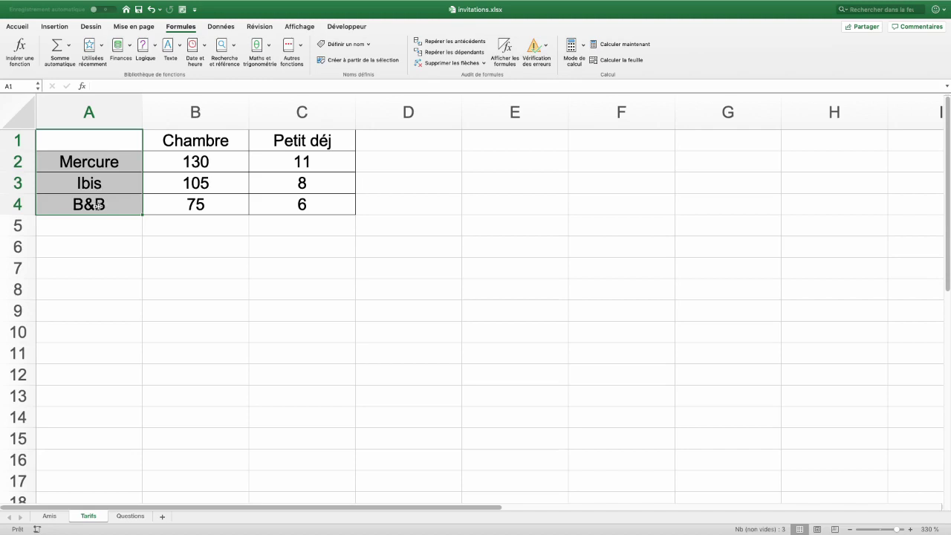
left_click(191, 208)
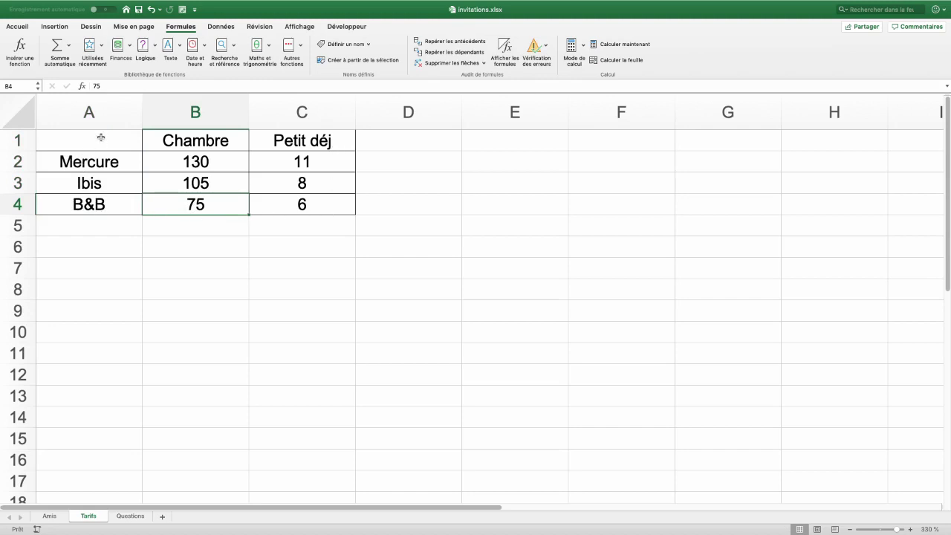
left_click_drag(101, 142, 300, 203)
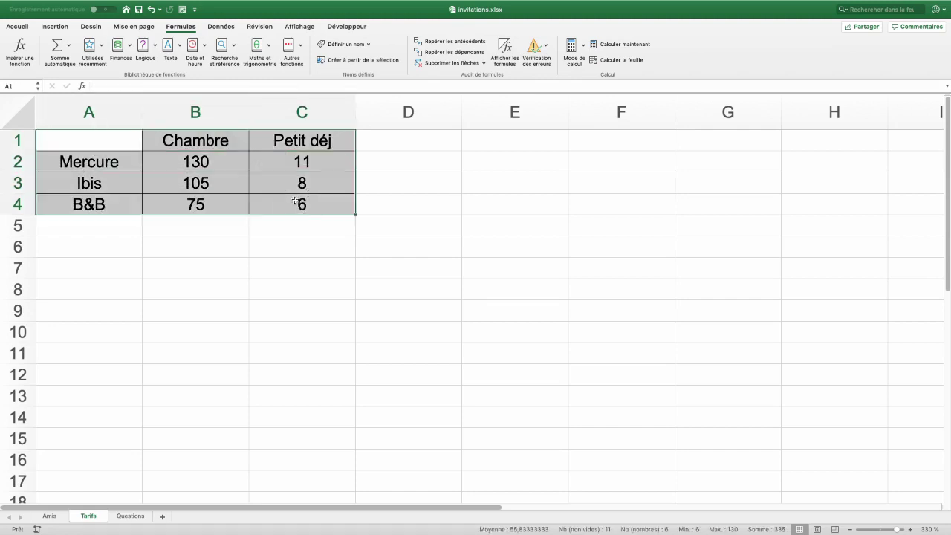
left_click(23, 85)
type("tar")
key("Return")
left_click(54, 518)
left_click(570, 141)
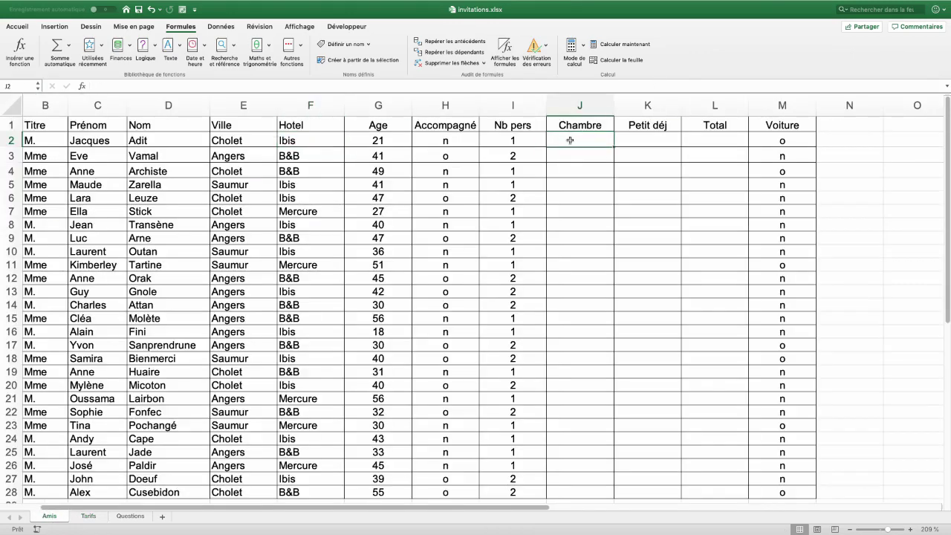
Enter =RECHERCHEV(F2;tarifs;2;0) in J2 to look up the room price
left_click(235, 47)
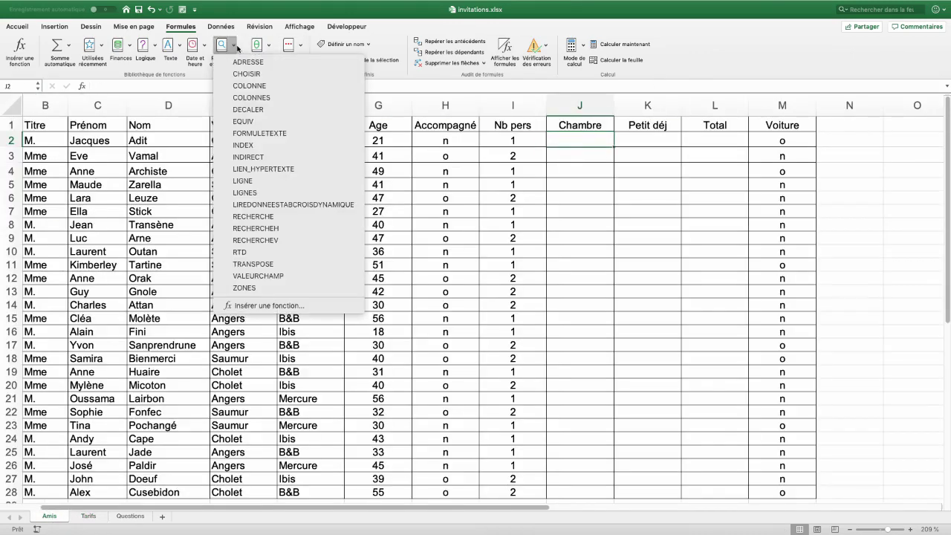
left_click(268, 240)
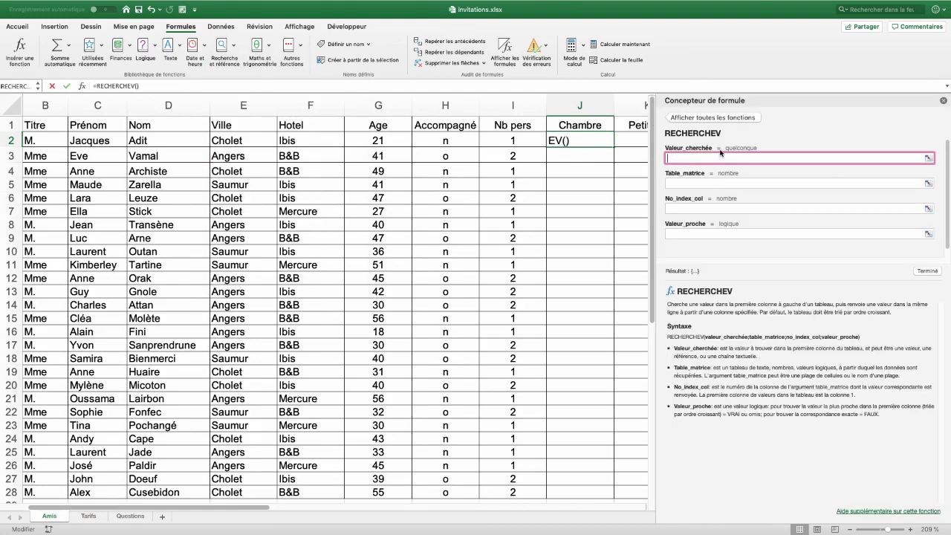
left_click(325, 142)
left_click(698, 185)
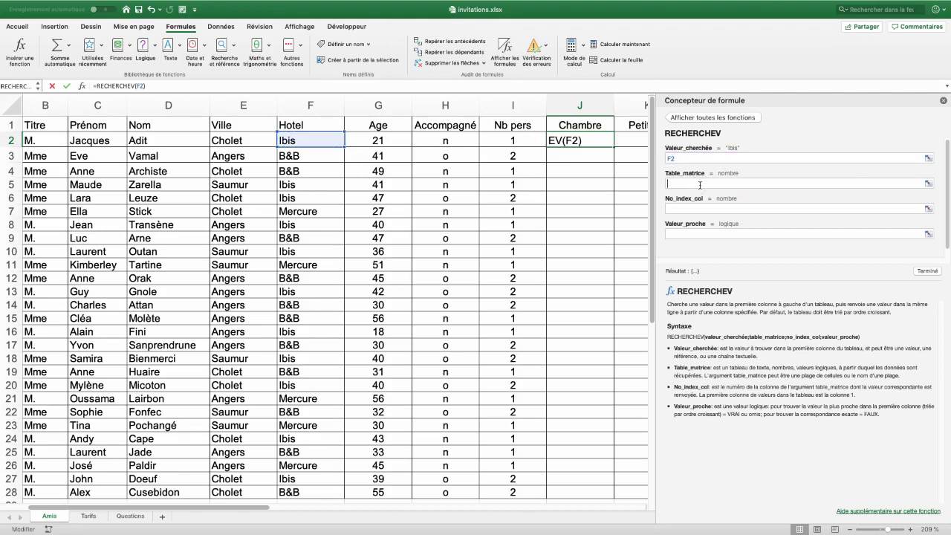
type("tarifs")
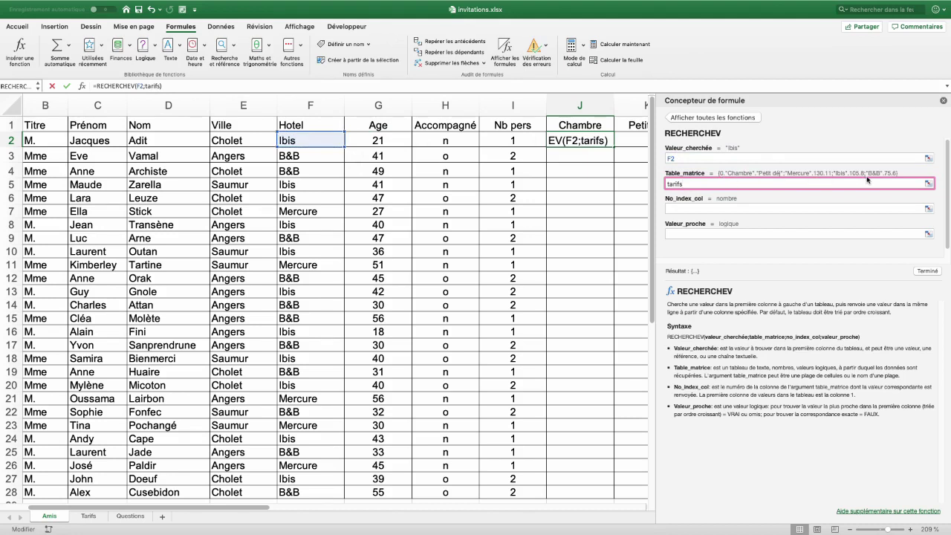
left_click(693, 208)
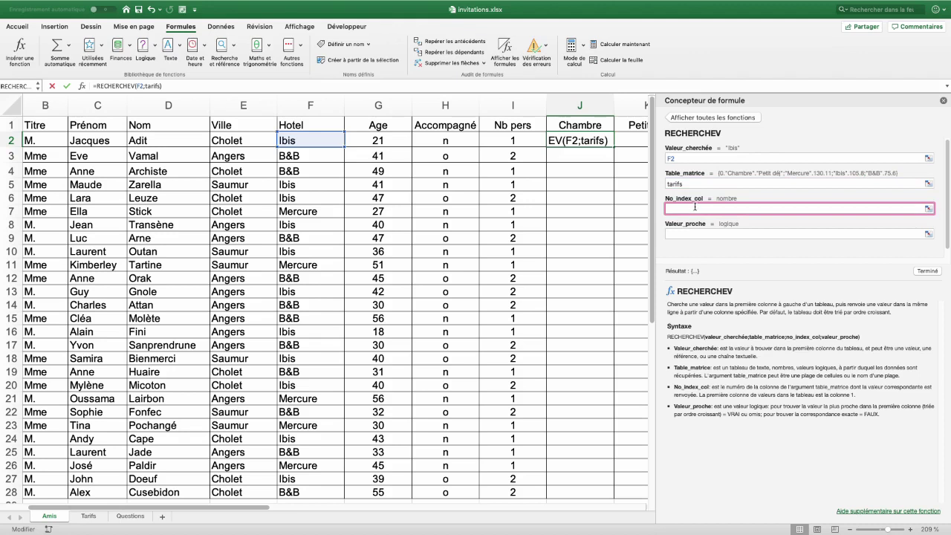
type("2")
key("Tab")
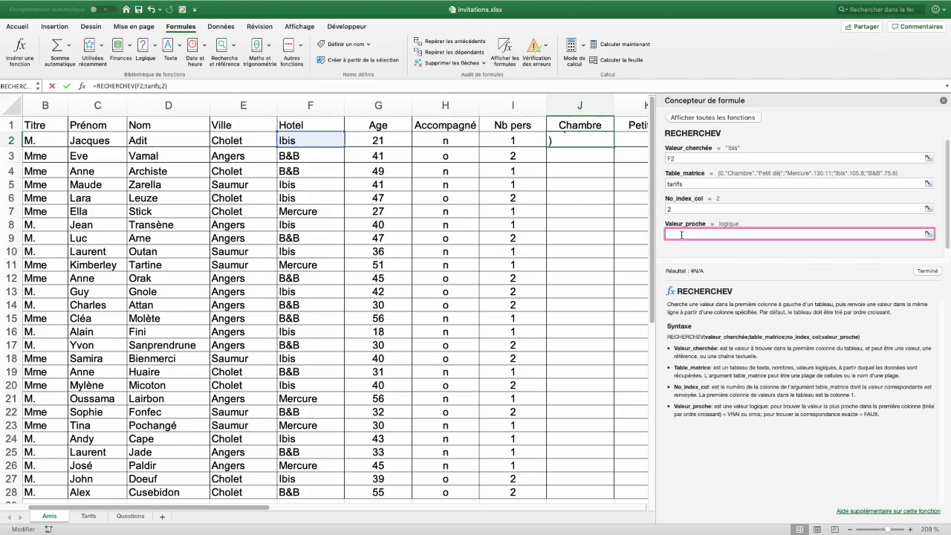
type("0")
left_click(928, 272)
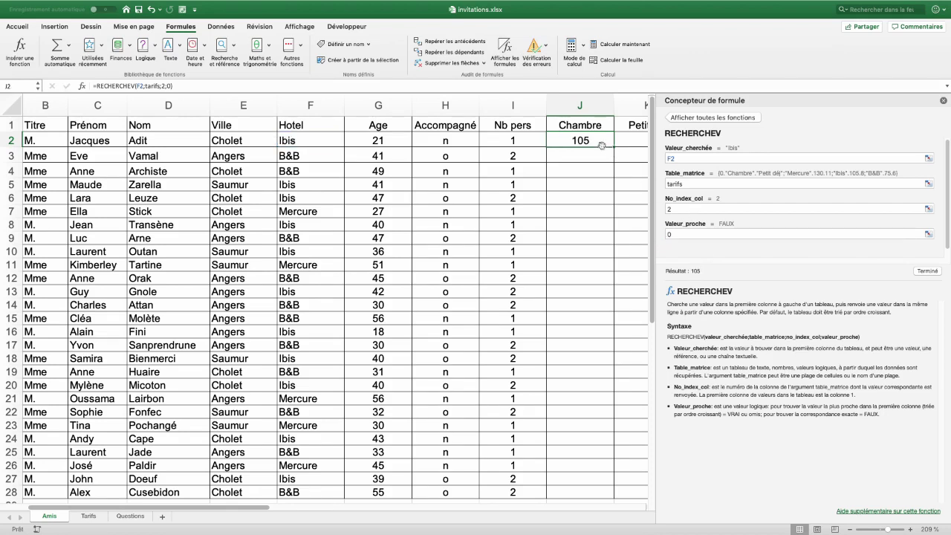
Verify the Ibis room price on Tarifs and fill J2's lookup down the Chambre column
key("ctrl+Page_Down")
left_click(198, 185)
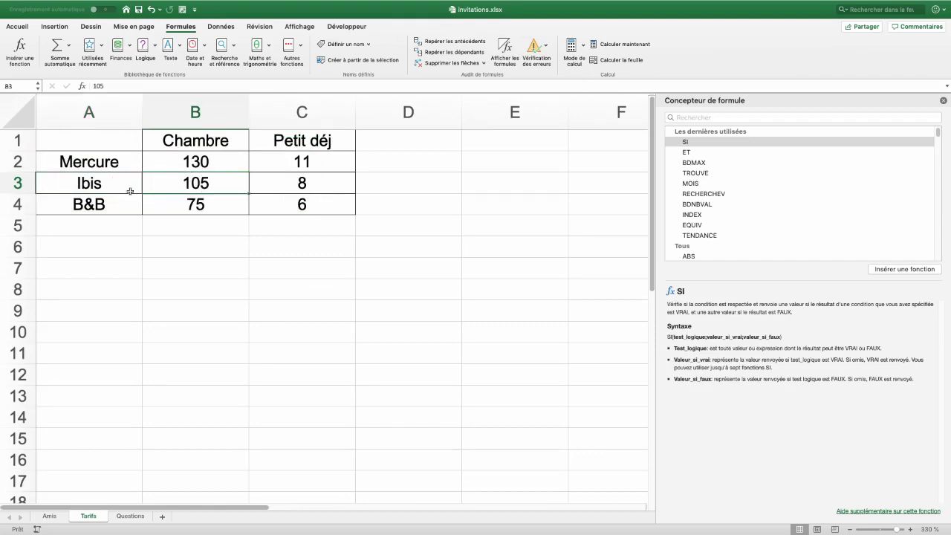
key("ctrl+Page_Up")
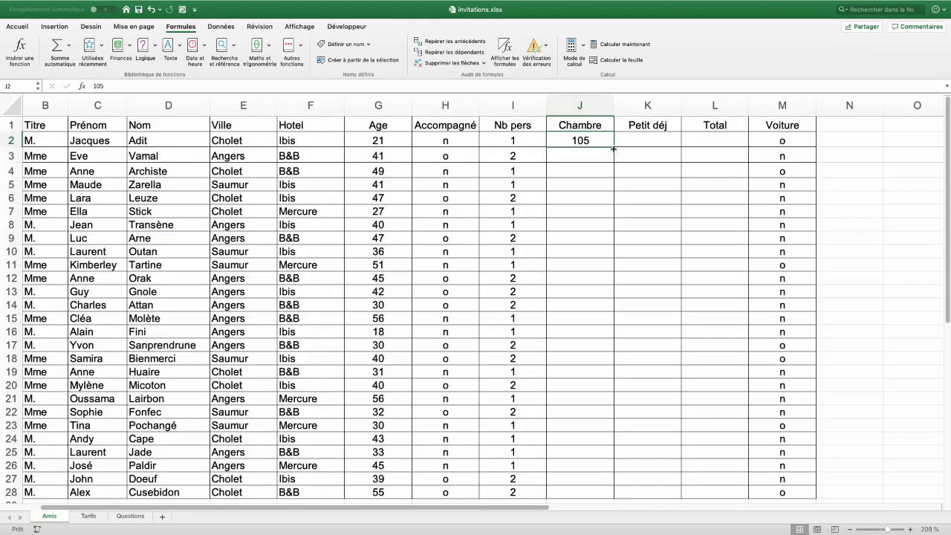
double_click(614, 149)
left_click(642, 139)
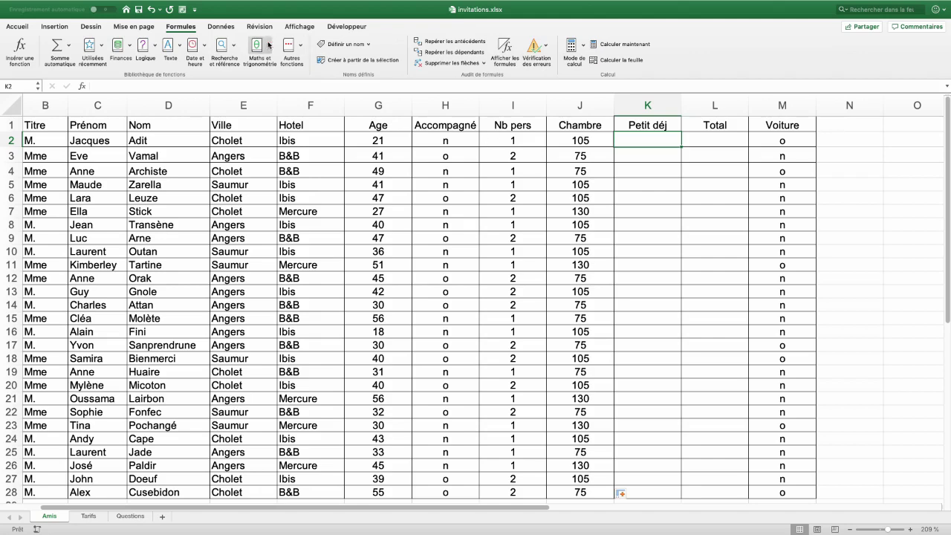
Enter =RECHERCHEV(F2;tarifs;3;0) in K2 to look up the breakfast price
left_click(222, 46)
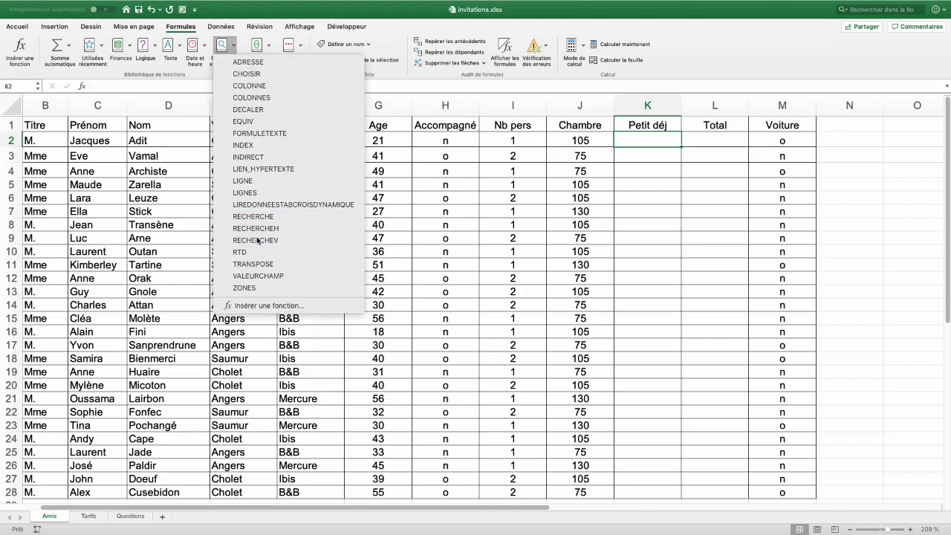
left_click(257, 240)
left_click(310, 141)
left_click(720, 184)
type("tarifs")
left_click(745, 209)
type("3")
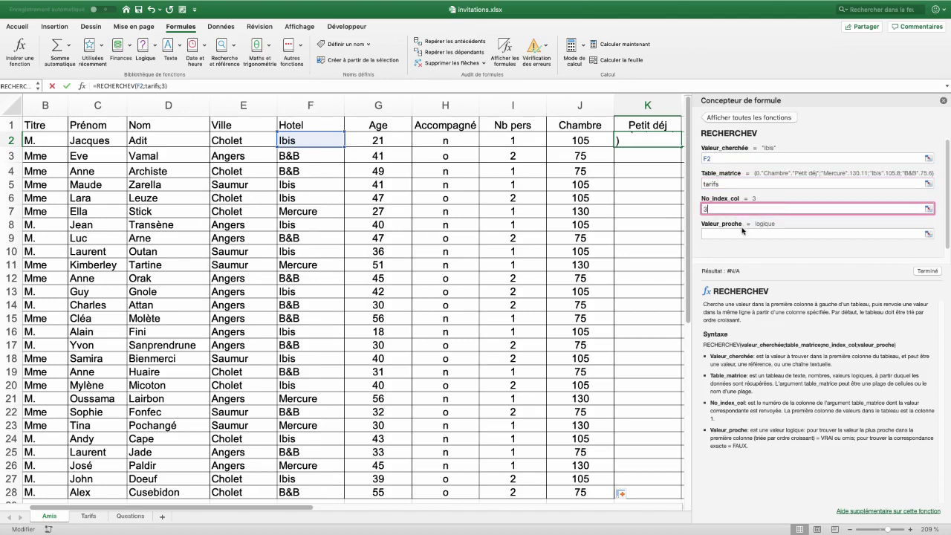
left_click(733, 233)
type("0")
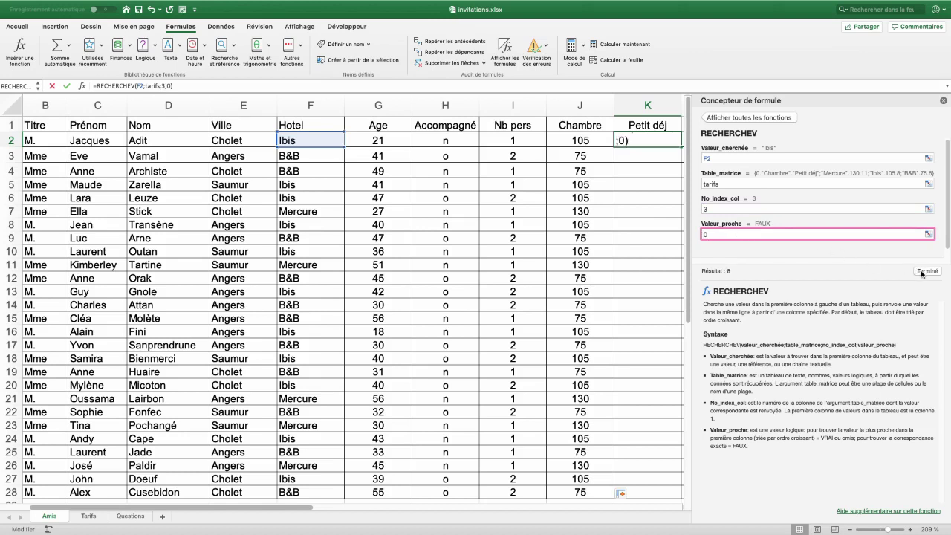
left_click(928, 271)
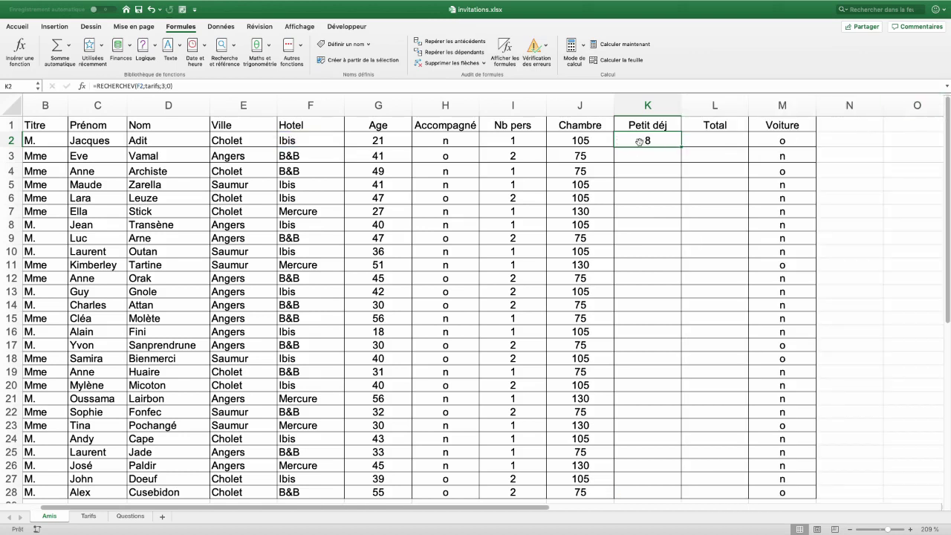
Check the Ibis breakfast price, change K2 to =I2*RECHERCHEV(...), and fill it down Petit déj
left_click(89, 515)
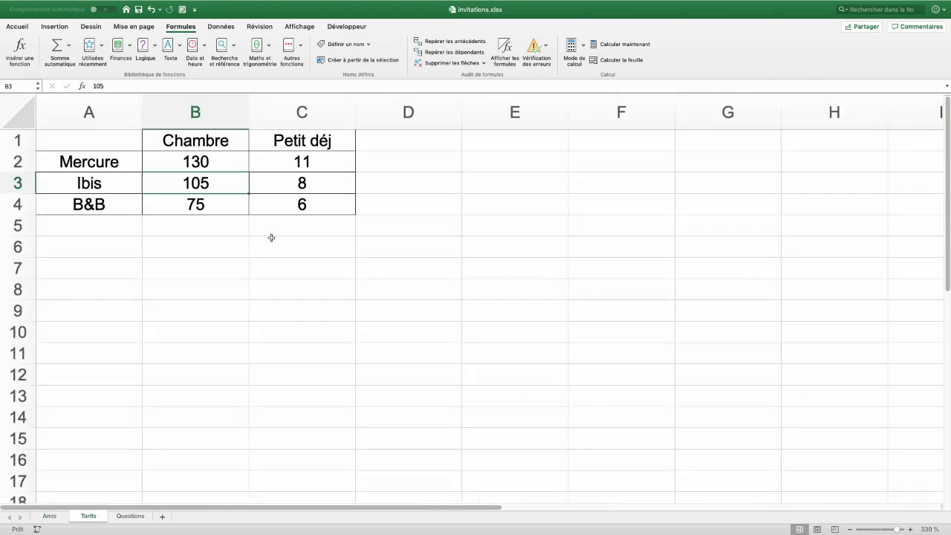
left_click(301, 184)
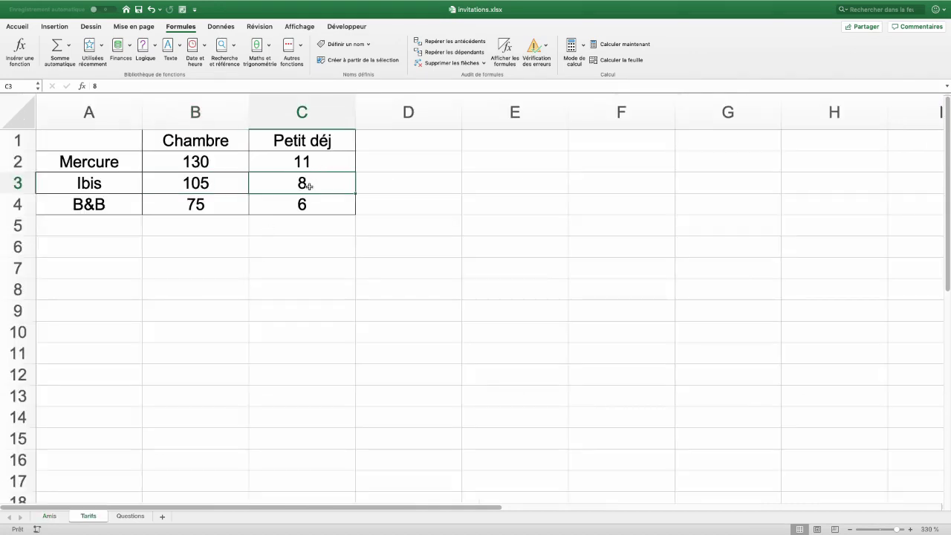
left_click(49, 515)
double_click(631, 140)
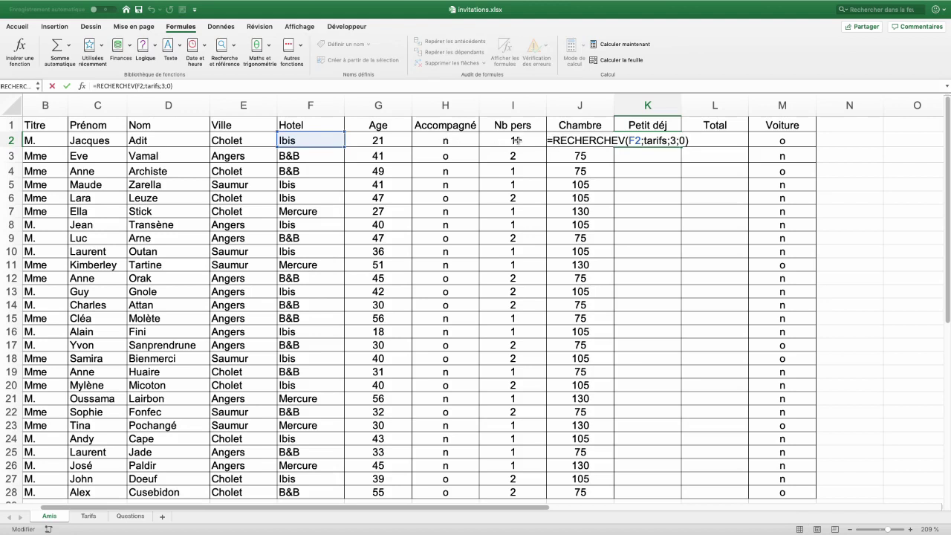
left_click(516, 140)
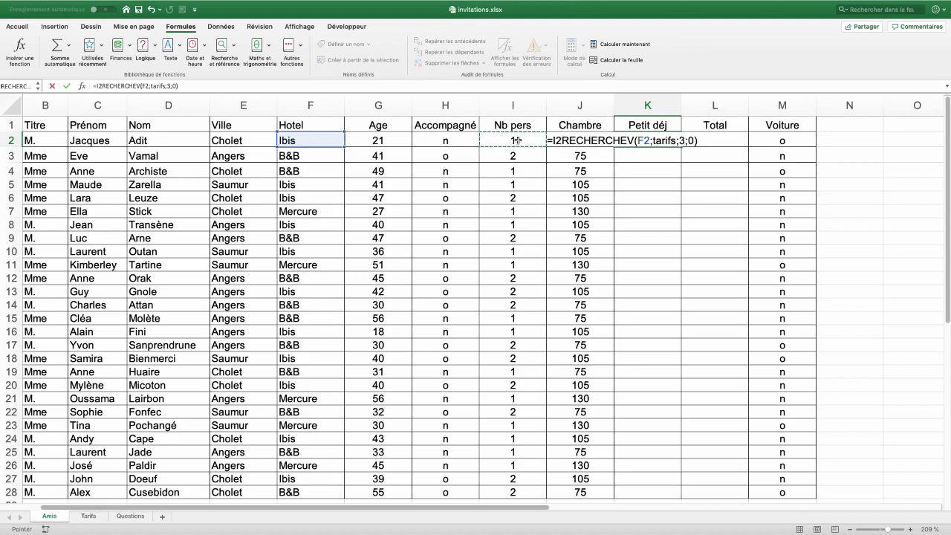
type("*")
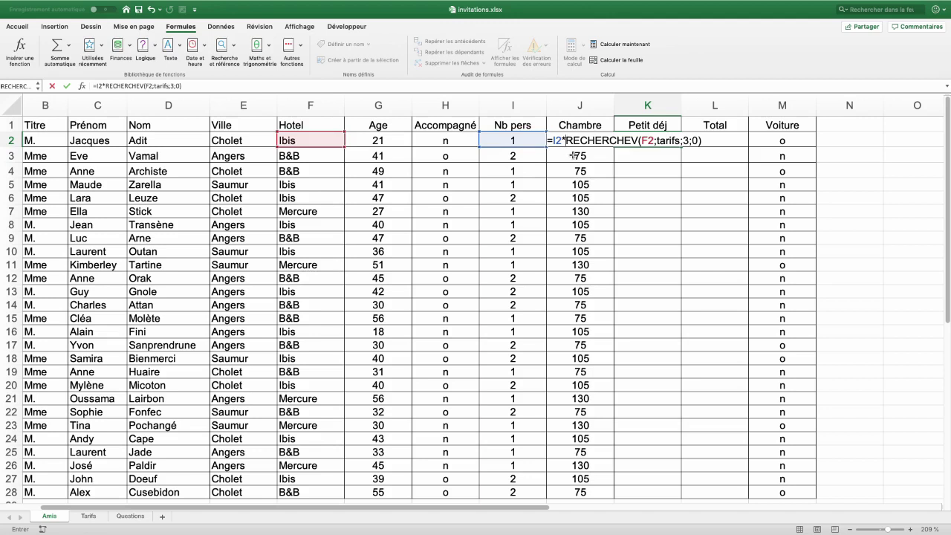
key("Return")
left_click(676, 140)
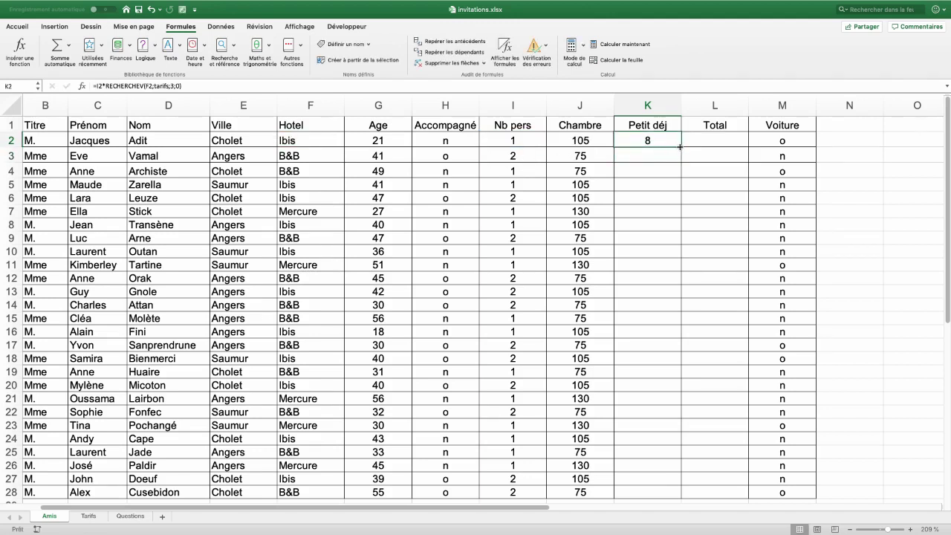
double_click(680, 146)
left_click(714, 141)
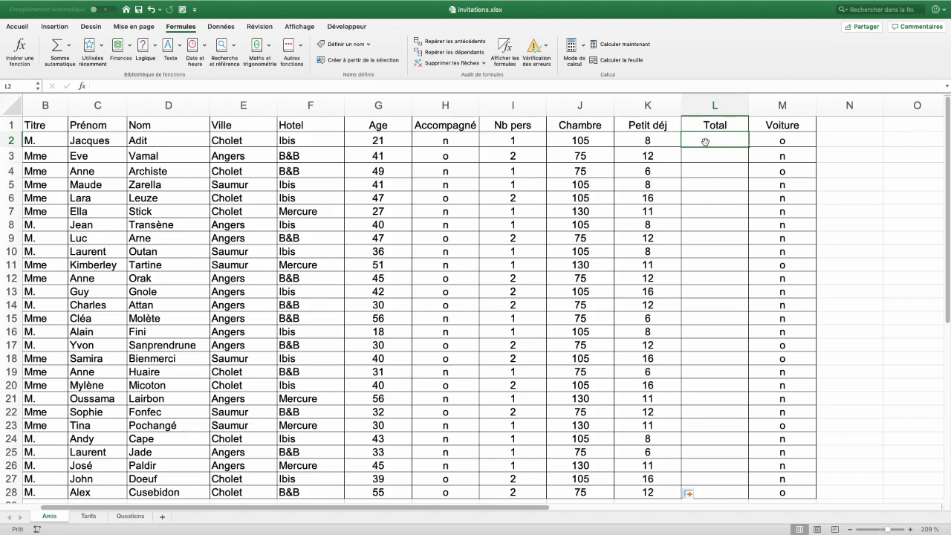
Try an AutoSum of the room and breakfast cells in L2, then undo it
left_click(56, 46)
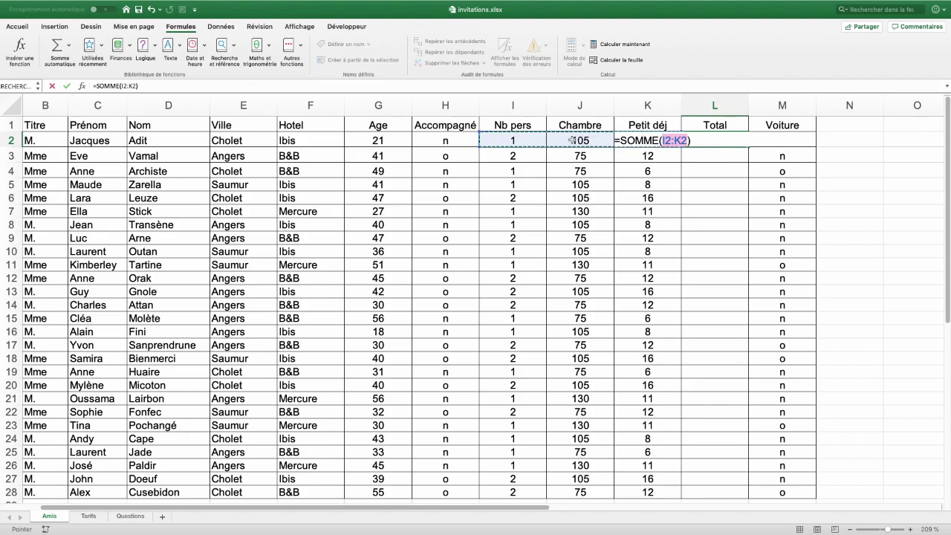
left_click_drag(574, 140, 631, 143)
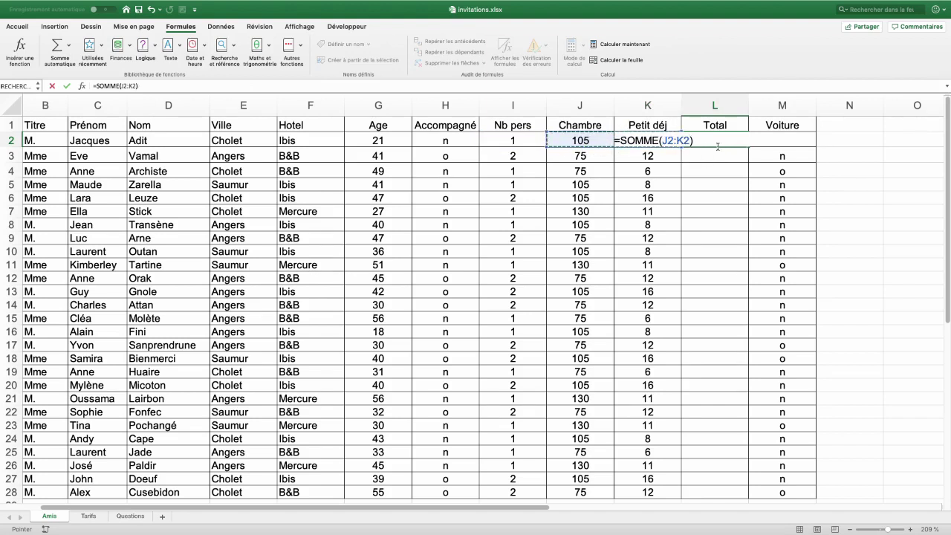
key("Return")
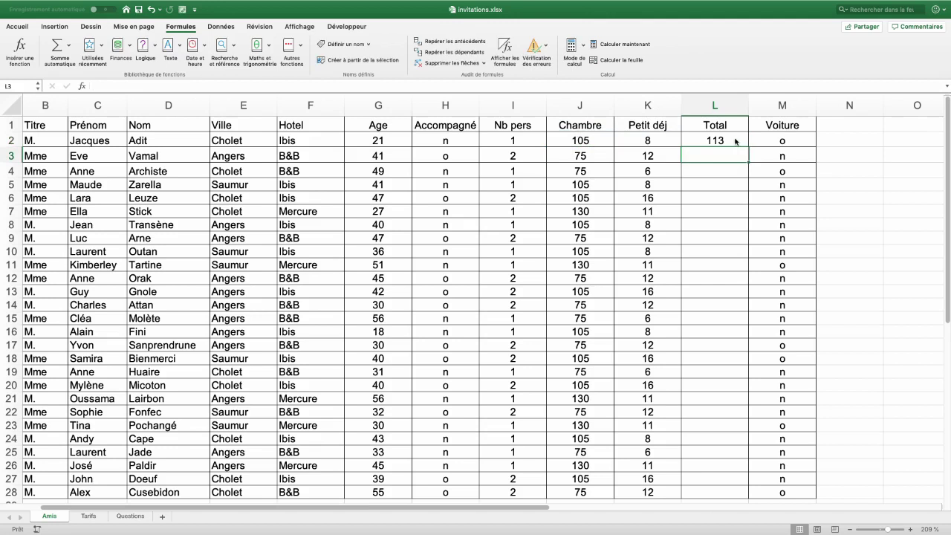
left_click(713, 141)
key("ctrl+z")
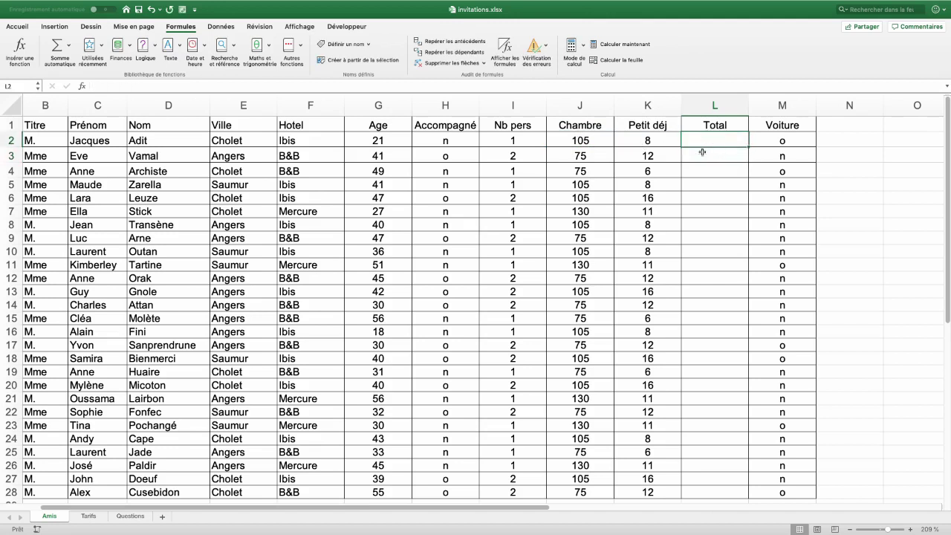
Enter =J2+K2 in L2 and fill it down the Total column
type("=")
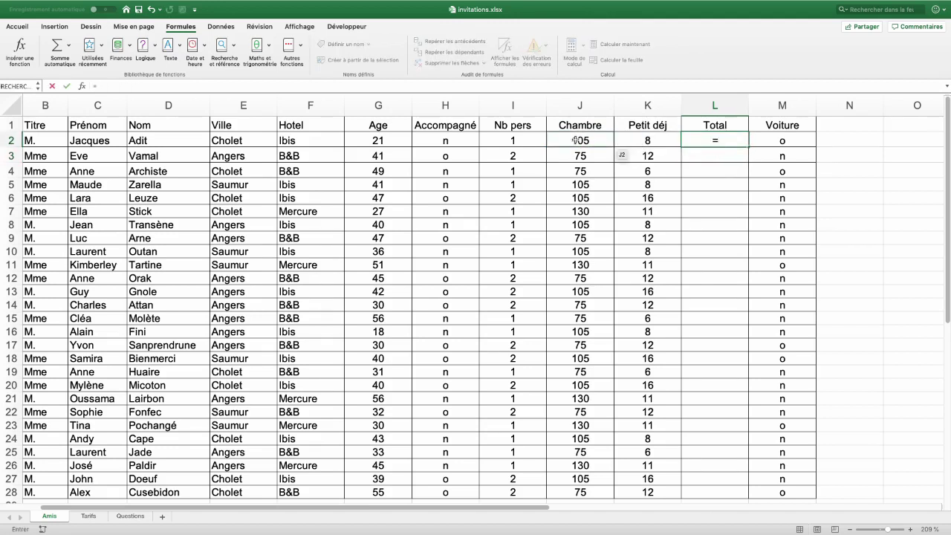
left_click(579, 140)
type("+")
left_click(658, 139)
key("Return")
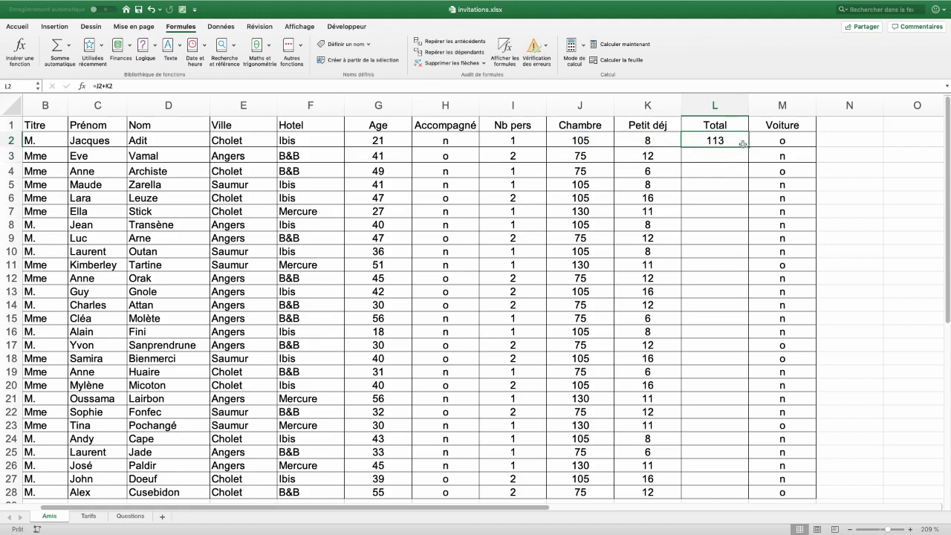
double_click(749, 147)
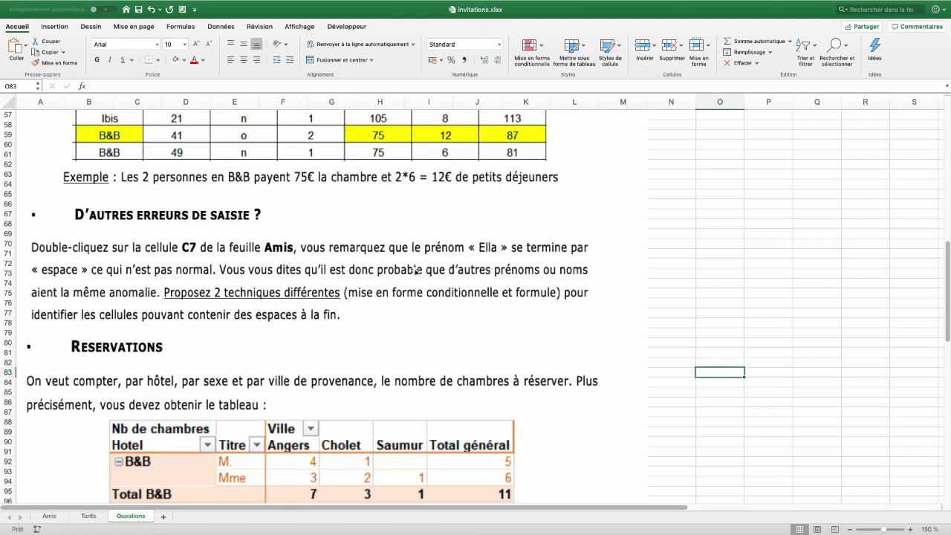
On the Amis sheet, open Ella's first name in C7 to check for a trailing space
left_click(54, 519)
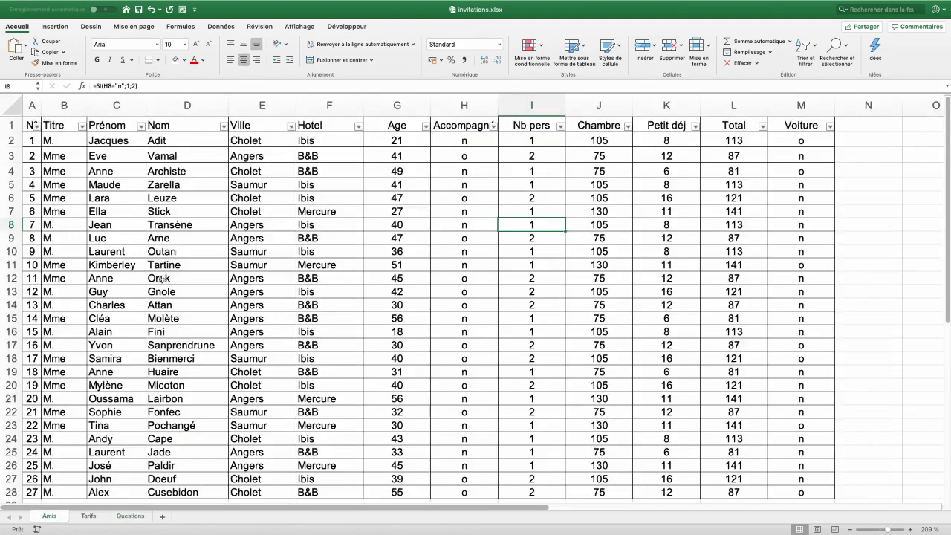
left_click(125, 212)
double_click(124, 212)
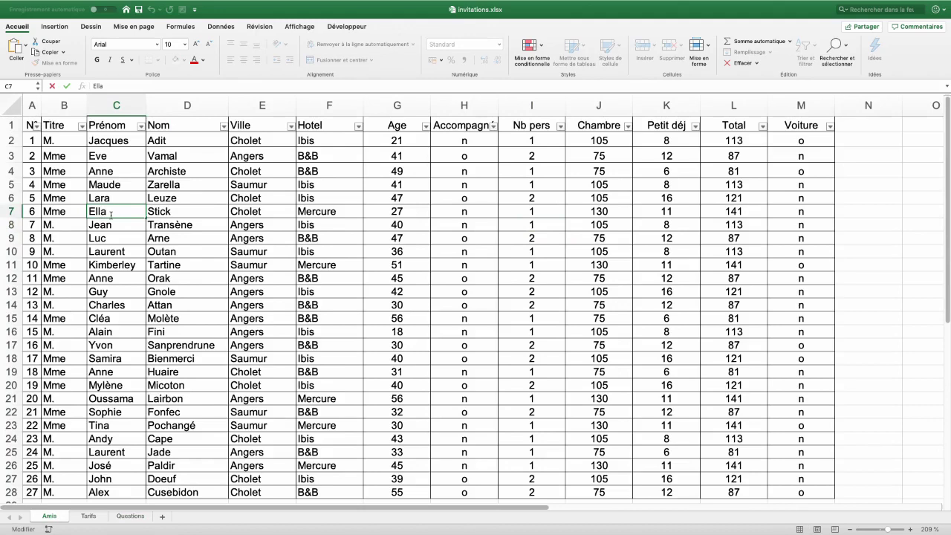
left_click(130, 516)
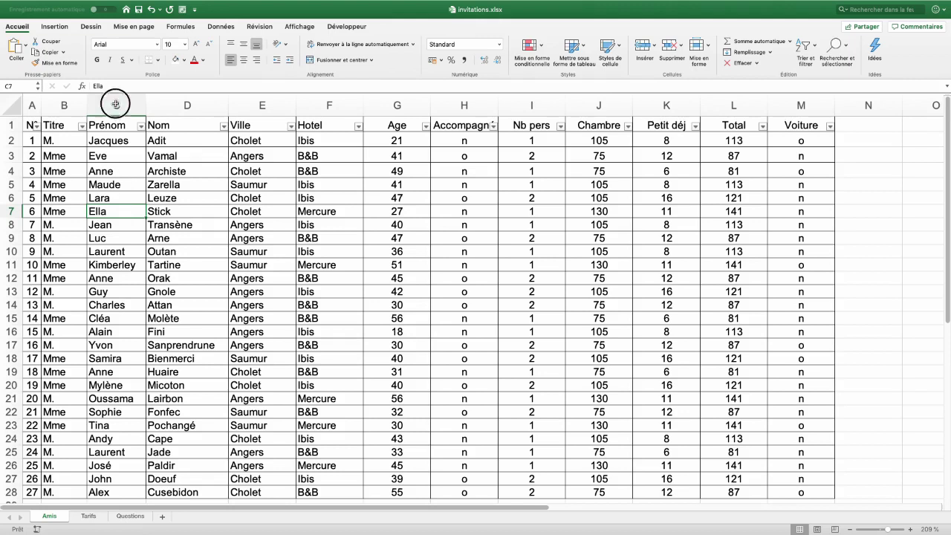
Shade Prénom and Nom cells ending with the specified text in light red
left_click_drag(116, 105, 194, 104)
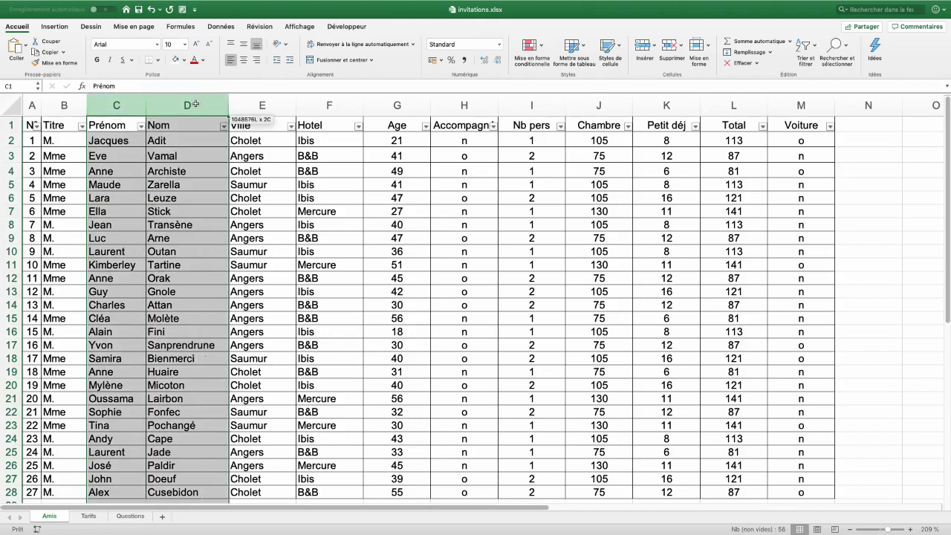
left_click(540, 46)
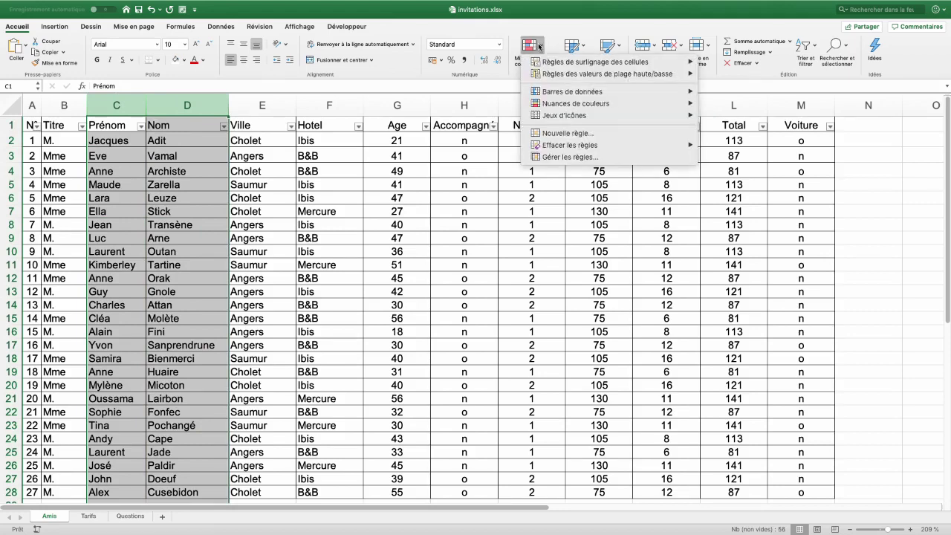
mouse_move(594, 62)
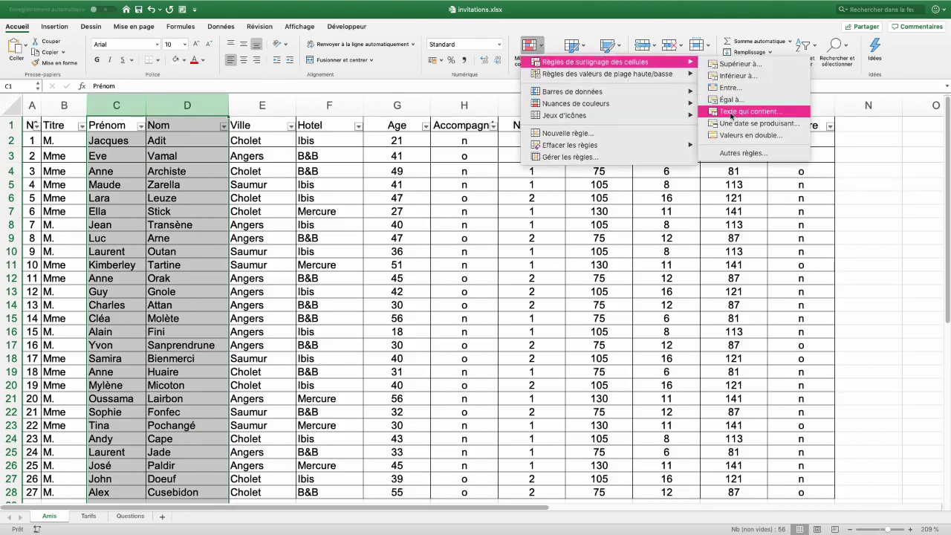
left_click(733, 116)
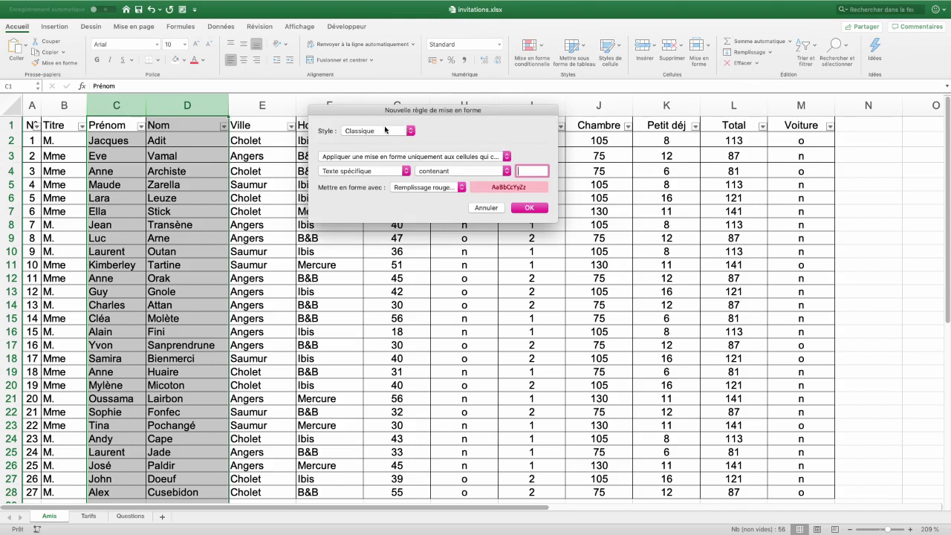
left_click(461, 171)
left_click(446, 199)
left_click(529, 208)
left_click(261, 211)
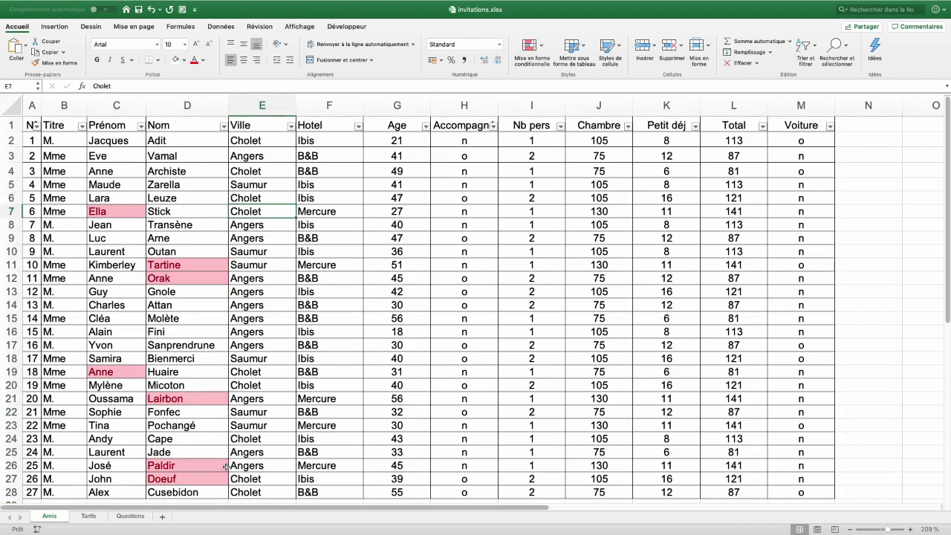
Inspect the Lairbon cell's contents, then bring up column D's context menu
double_click(189, 399)
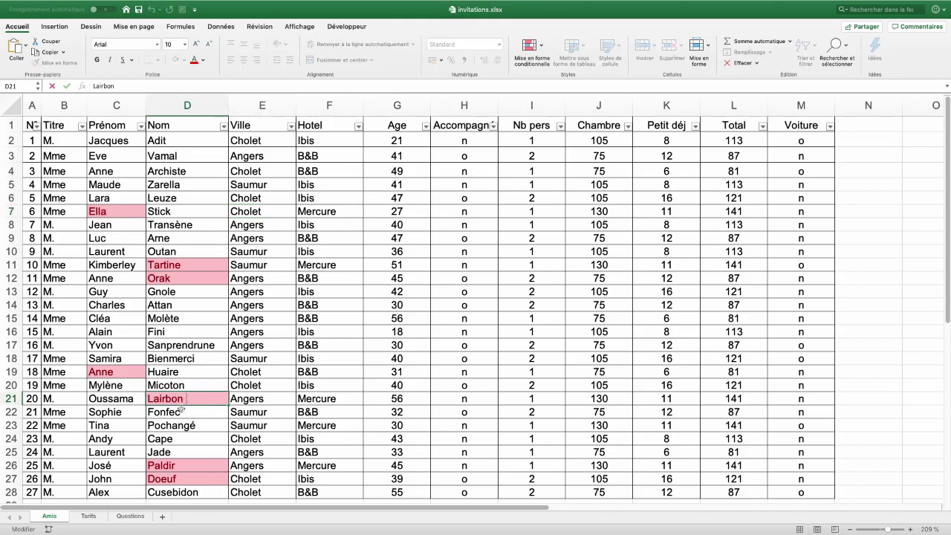
left_click(162, 200)
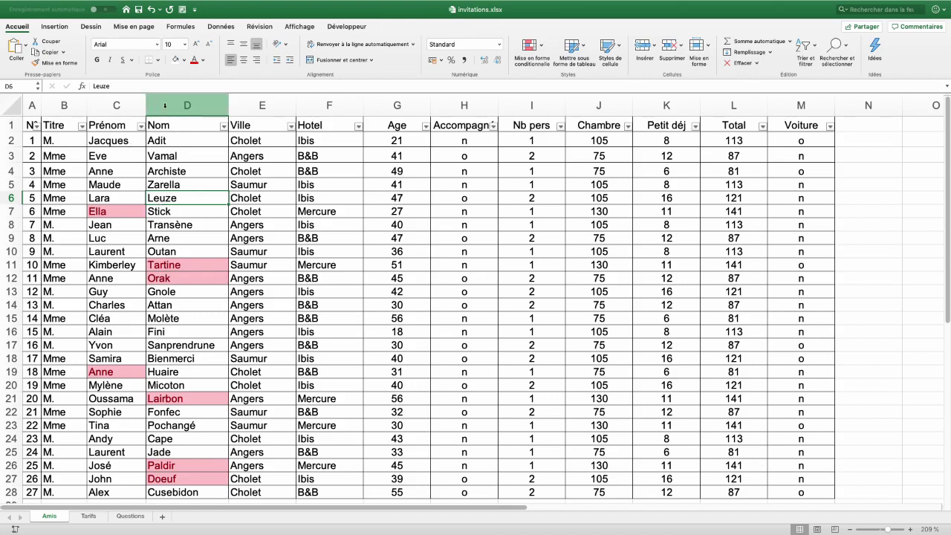
right_click(165, 104)
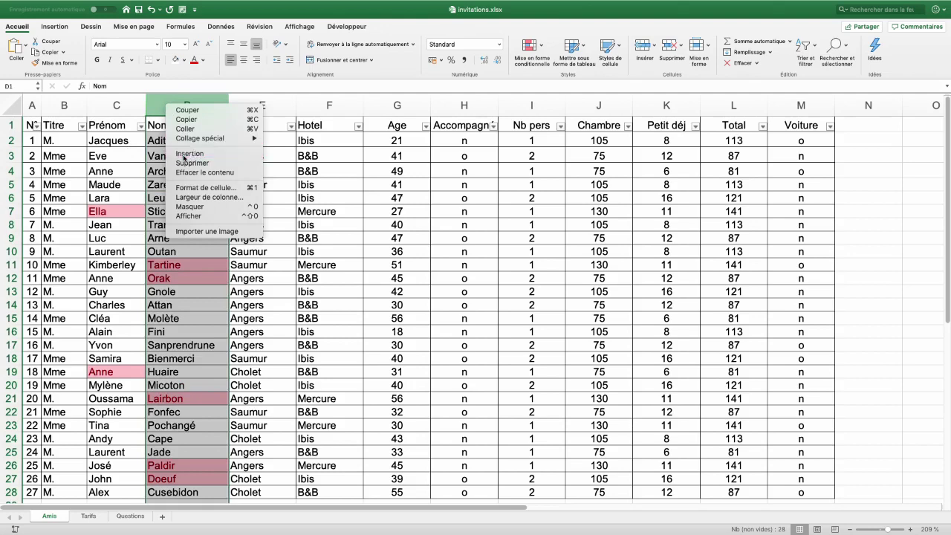
Insert a new column D headed 'Pb prénom ?' before Nom
left_click(184, 155)
left_click(176, 124)
type("Pb prénom ?")
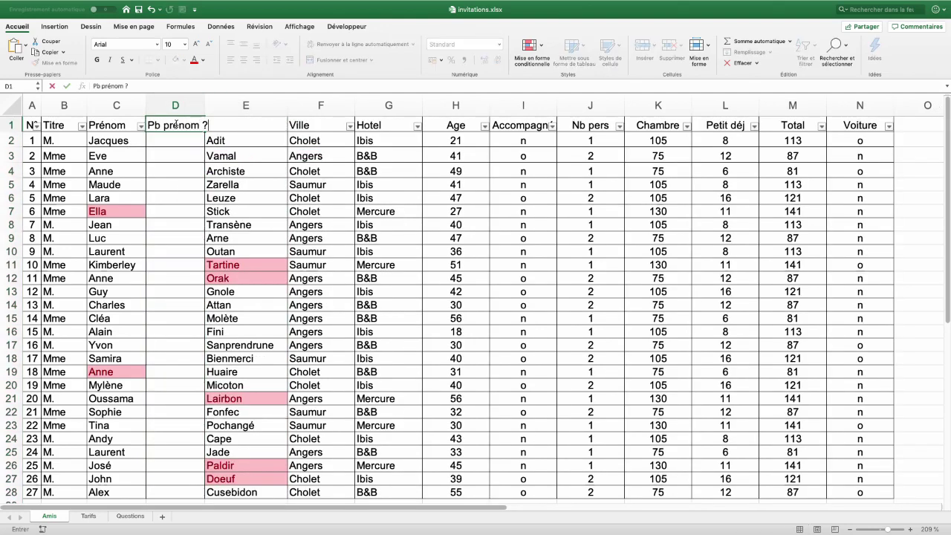
key("Return")
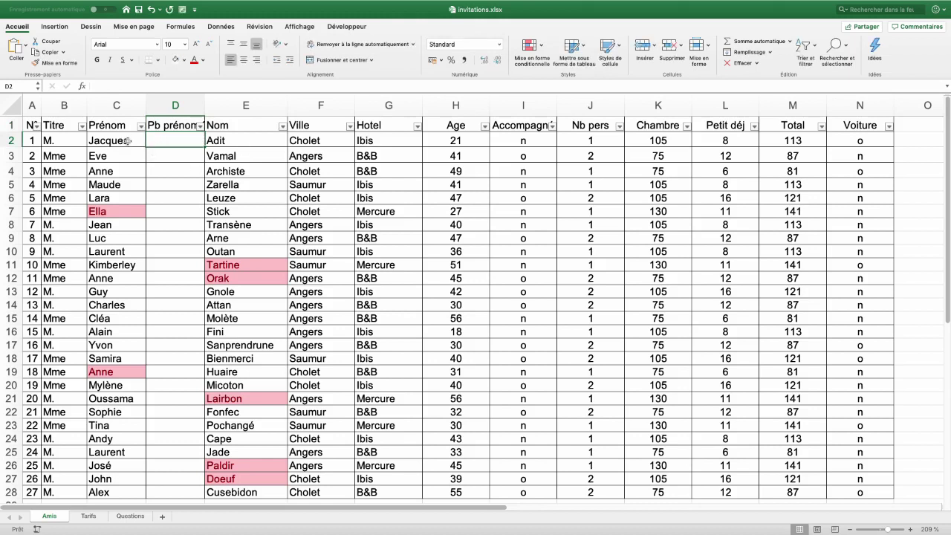
Enter =DROITE(C2) in D2 and fill it down to show each first name's last letter
type("=droite")
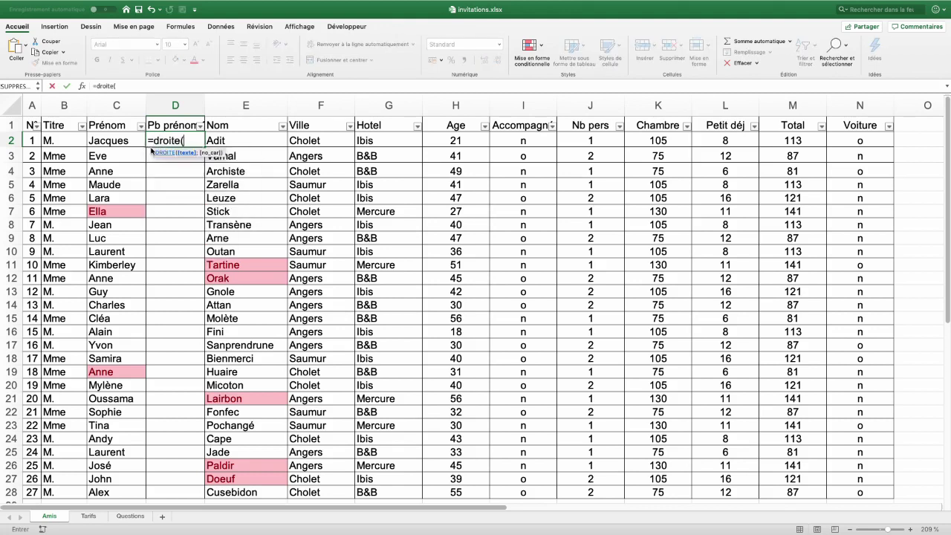
type("(")
left_click(127, 141)
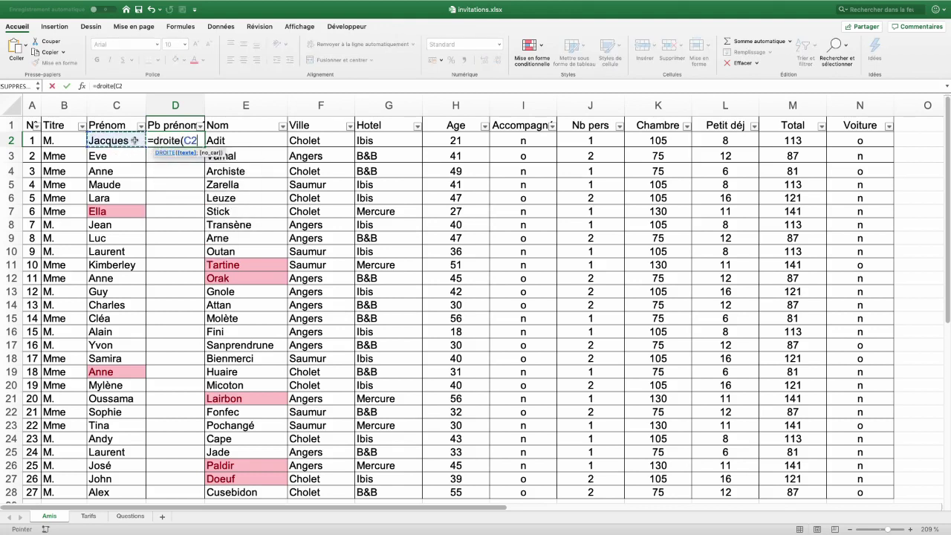
type(")")
key("Return")
left_click(172, 141)
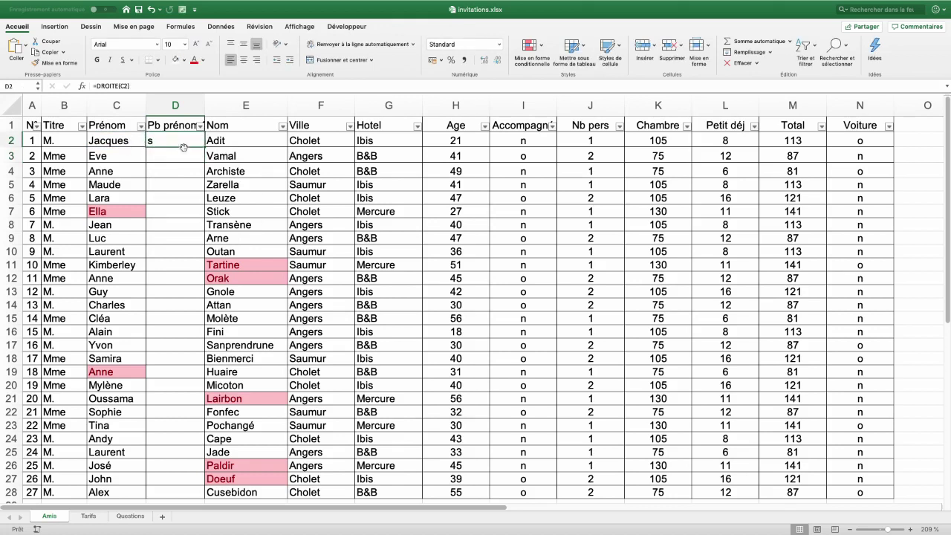
double_click(205, 147)
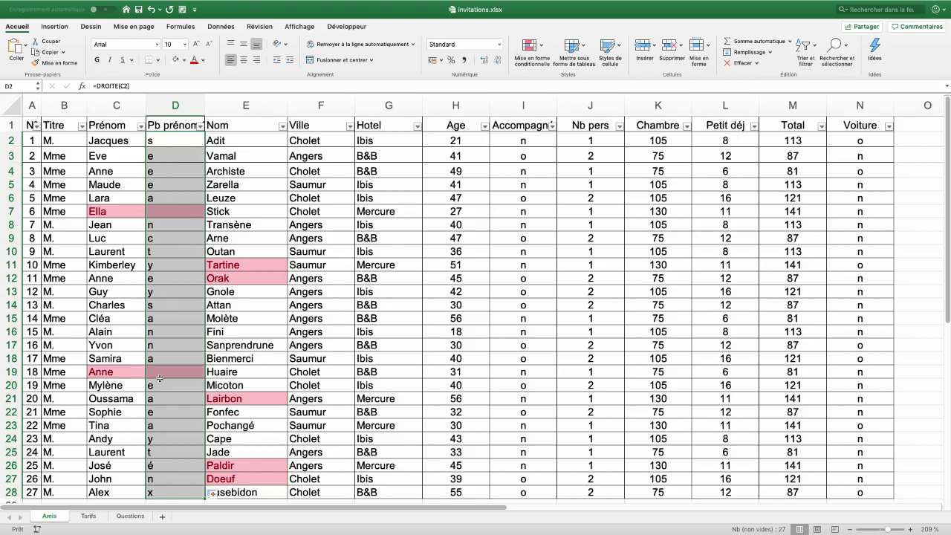
left_click(160, 372)
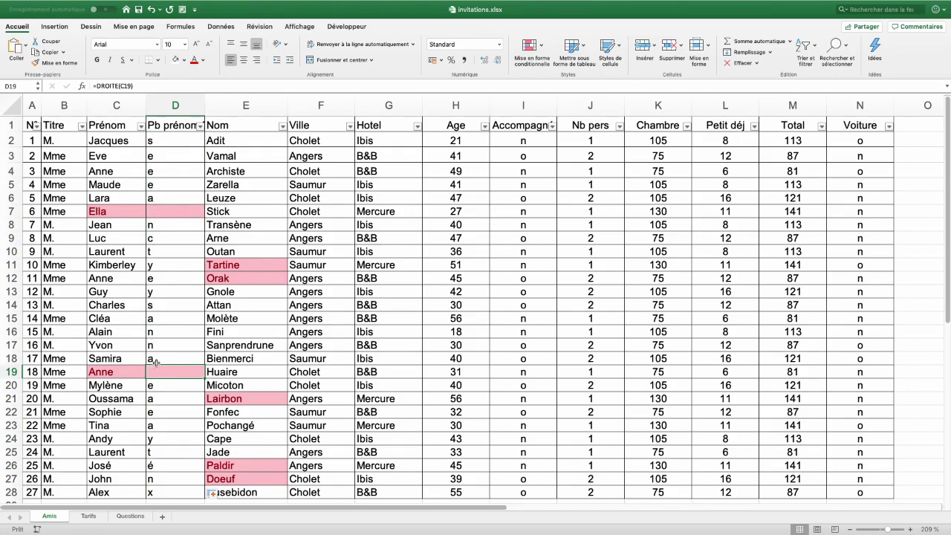
double_click(165, 141)
Extend D2 to =DROITE(C2)=" ", fill it down, and confirm Ella and Anne show VRAI
left_click(206, 140)
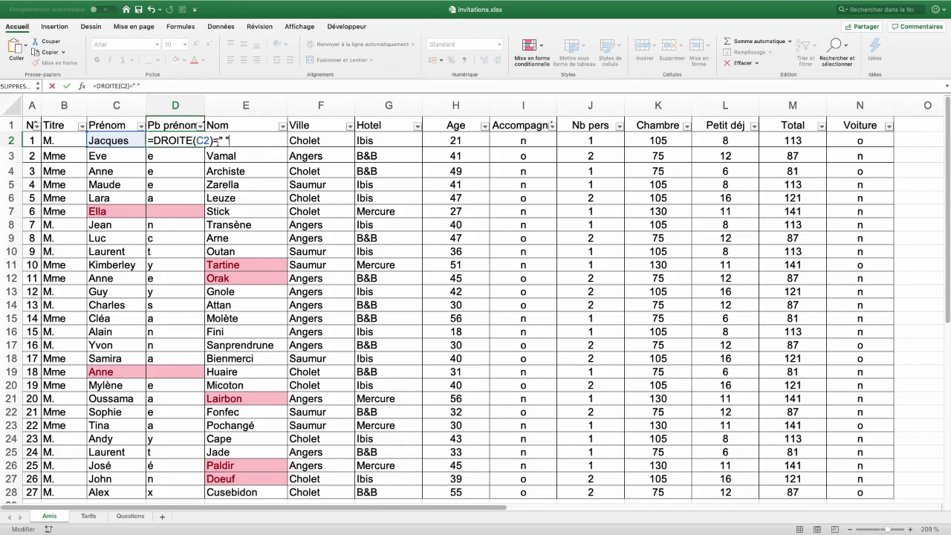
key("Return")
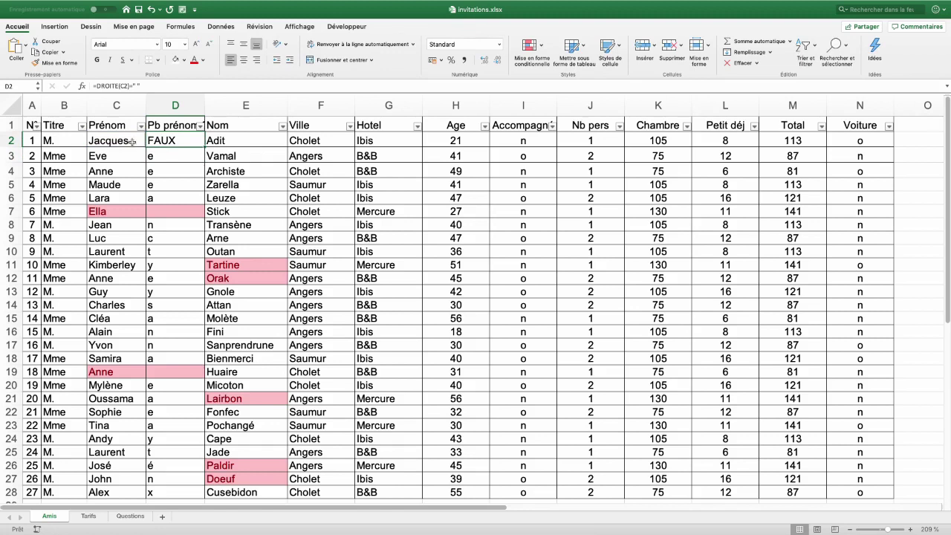
double_click(204, 146)
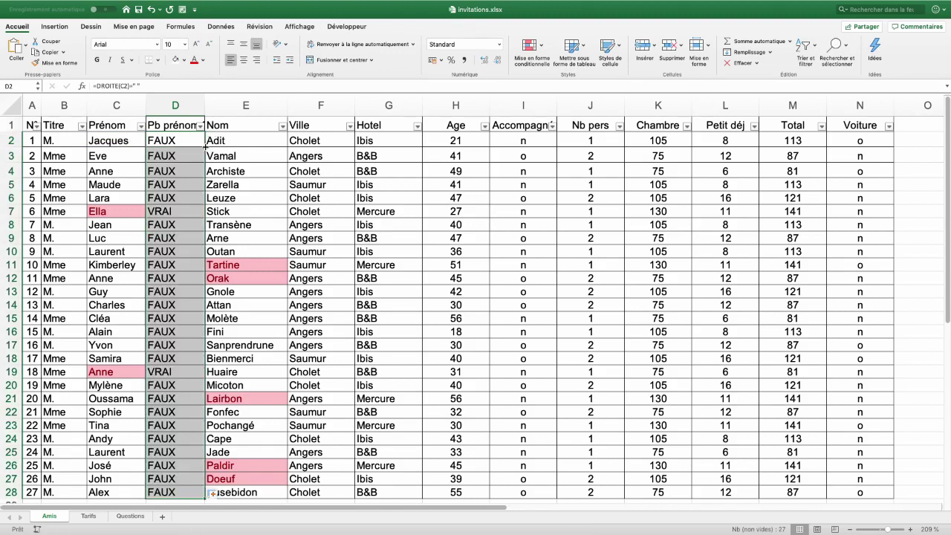
left_click(165, 211)
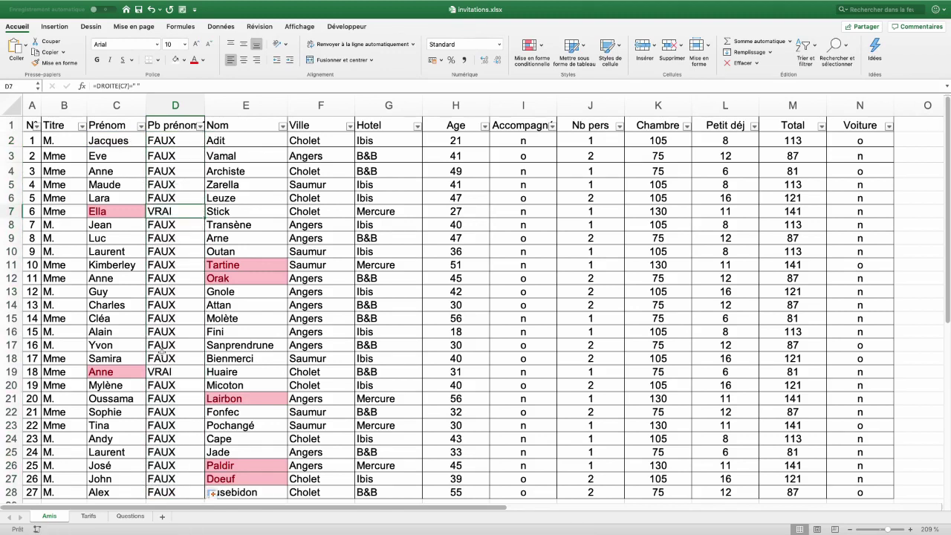
left_click(164, 371)
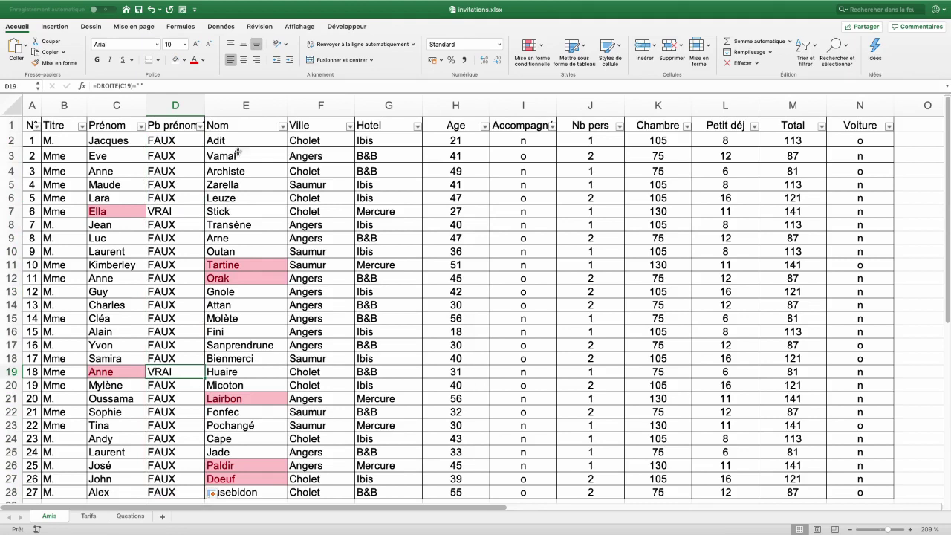
left_click(198, 126)
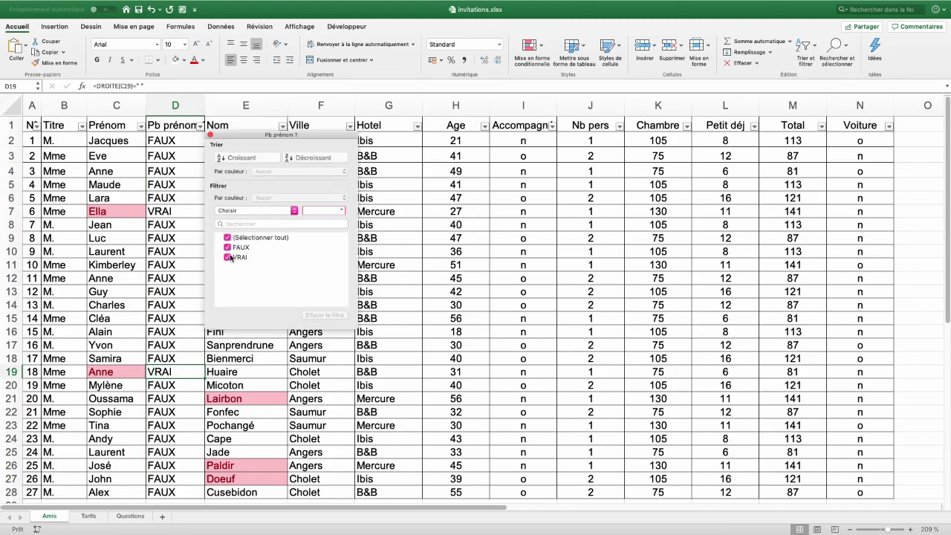
Filter Pb prénom ? to VRAI, show all rows again, and clear D2
left_click(228, 248)
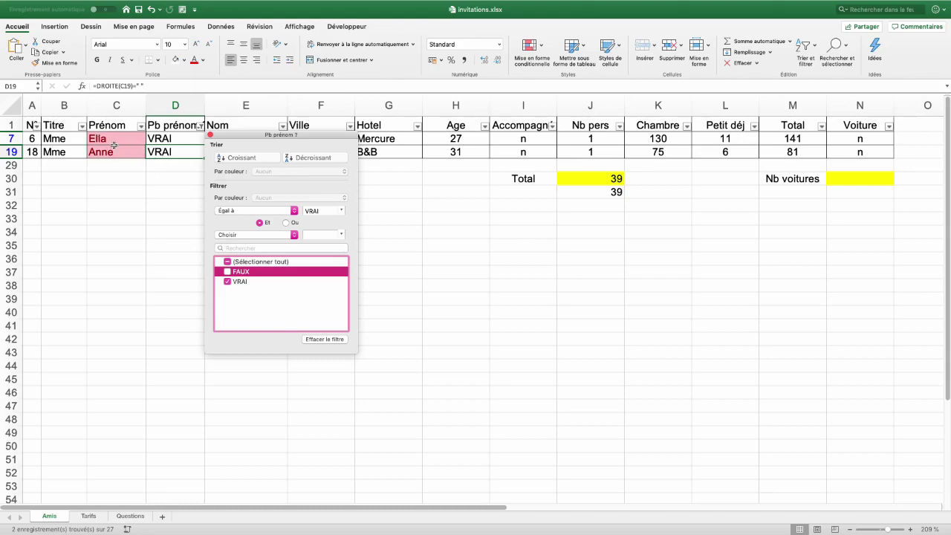
left_click(175, 170)
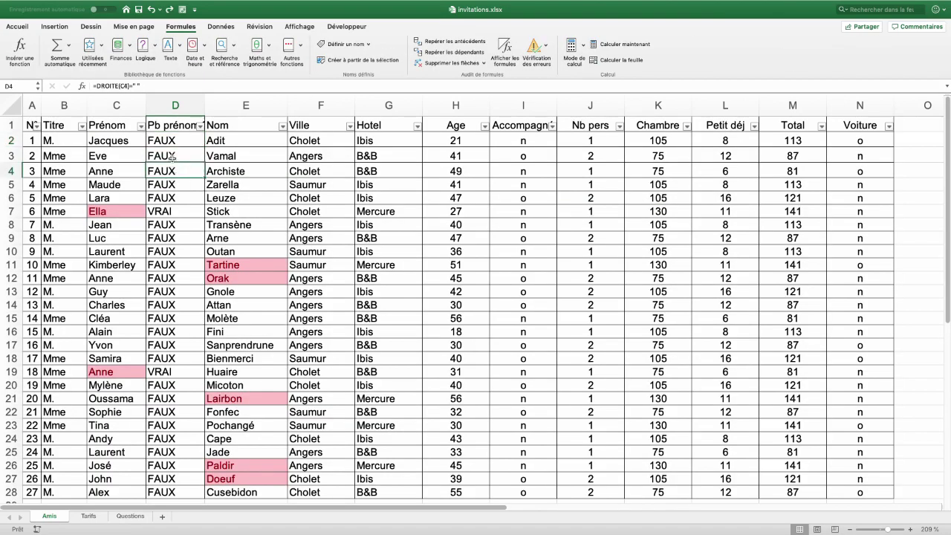
left_click(171, 141)
key("Delete")
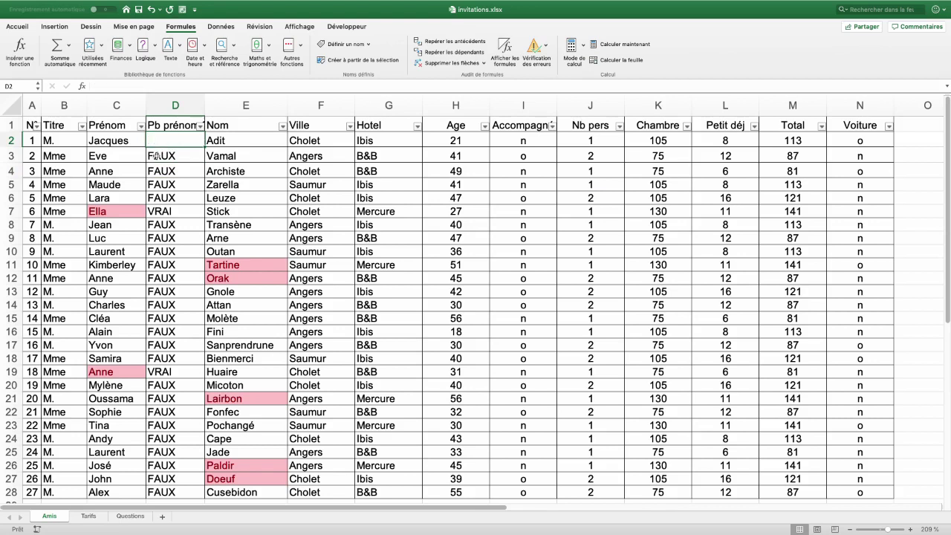
Put =SUPPRESPACE(C2) in D2 and fill it down the Pb prénom column
left_click(179, 49)
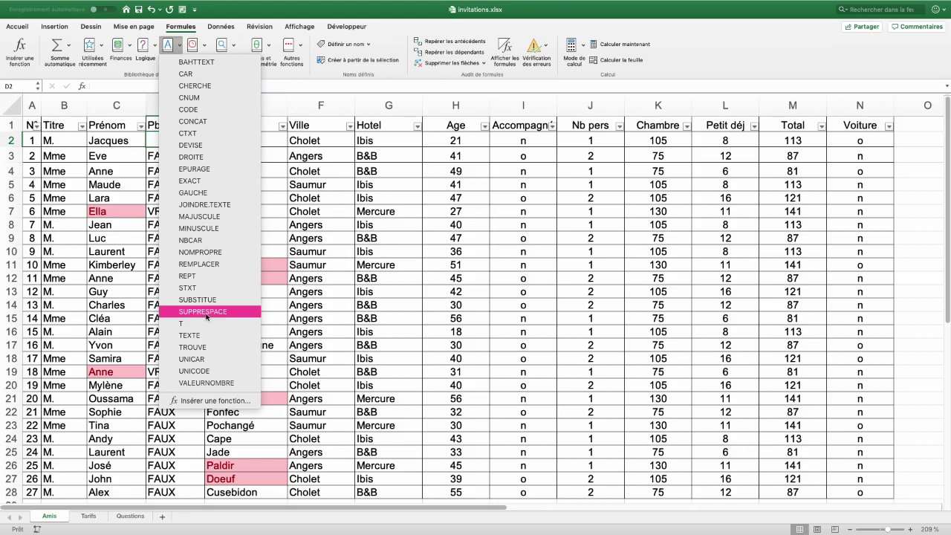
left_click(206, 312)
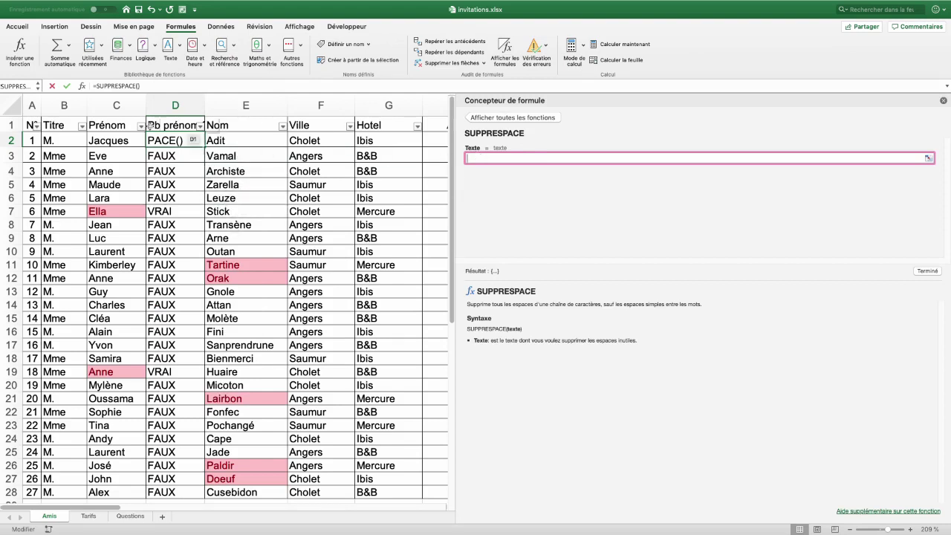
left_click(118, 141)
left_click(928, 271)
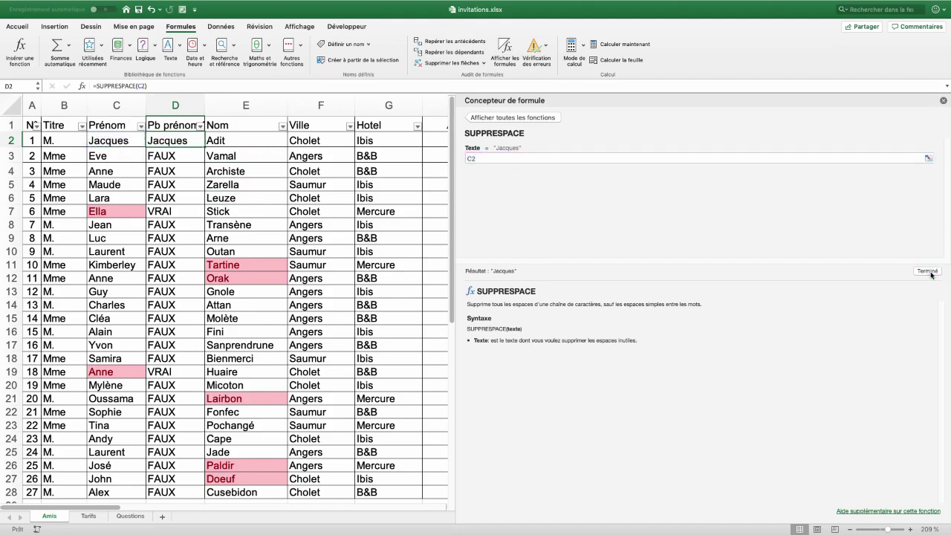
double_click(205, 147)
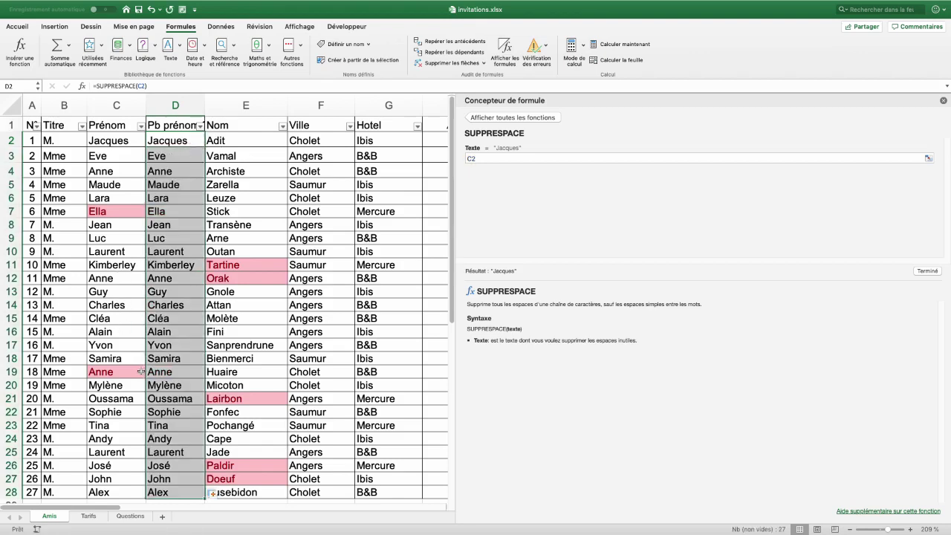
left_click(169, 214)
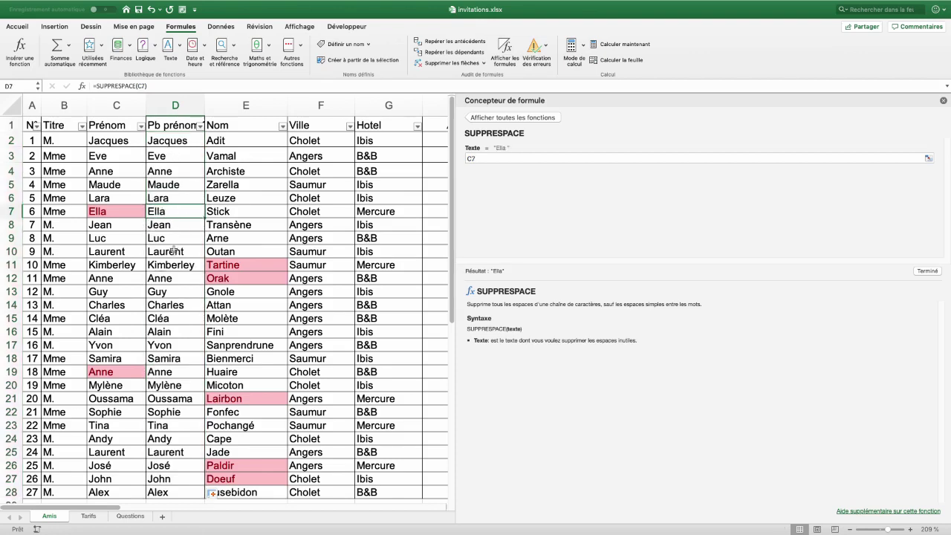
left_click(178, 141)
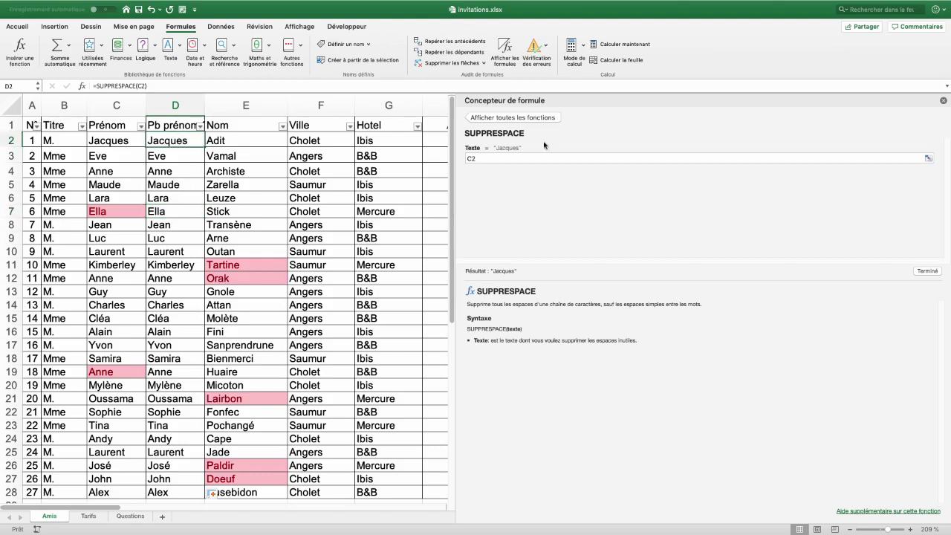
Change D2 to =SUPPRESPACE(C2)=C2, fill it to row 28, and filter column D to FAUX
double_click(165, 142)
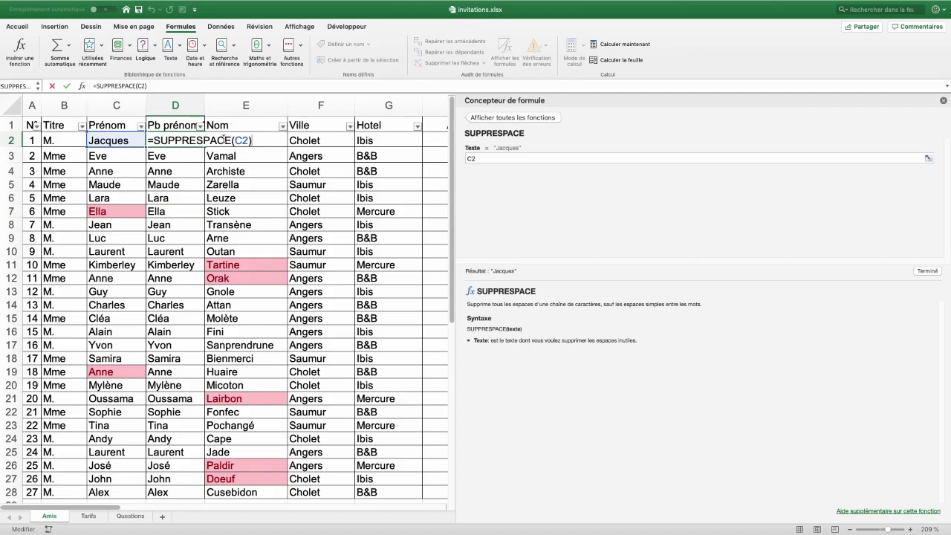
type("=")
left_click(114, 141)
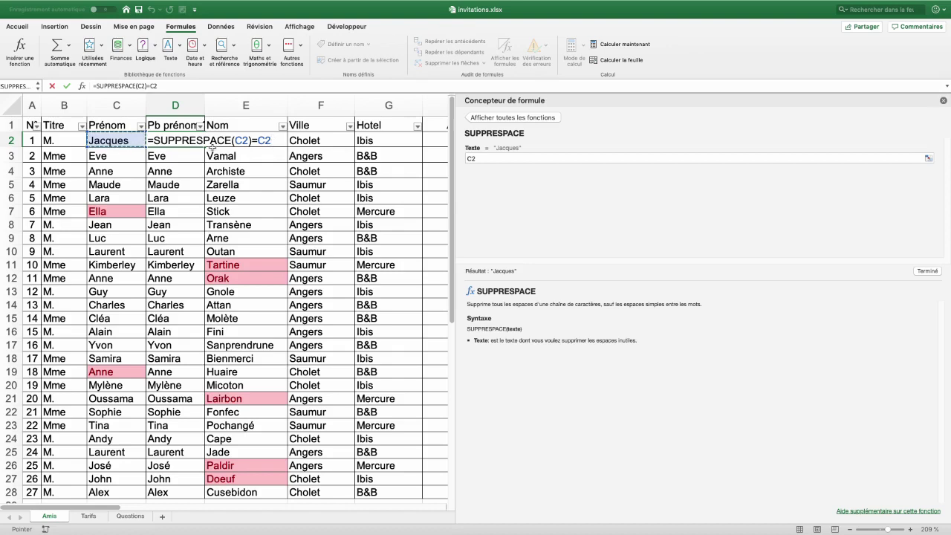
key("Return")
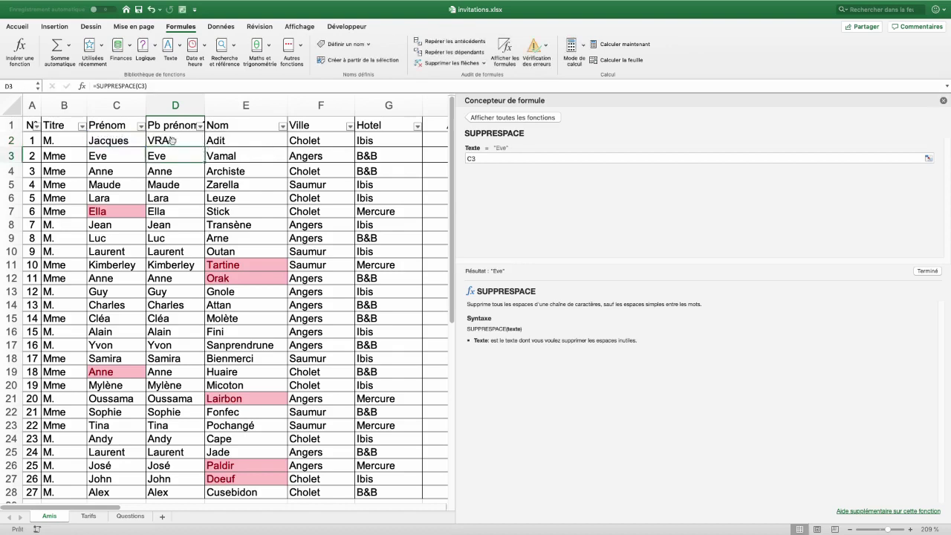
left_click(177, 141)
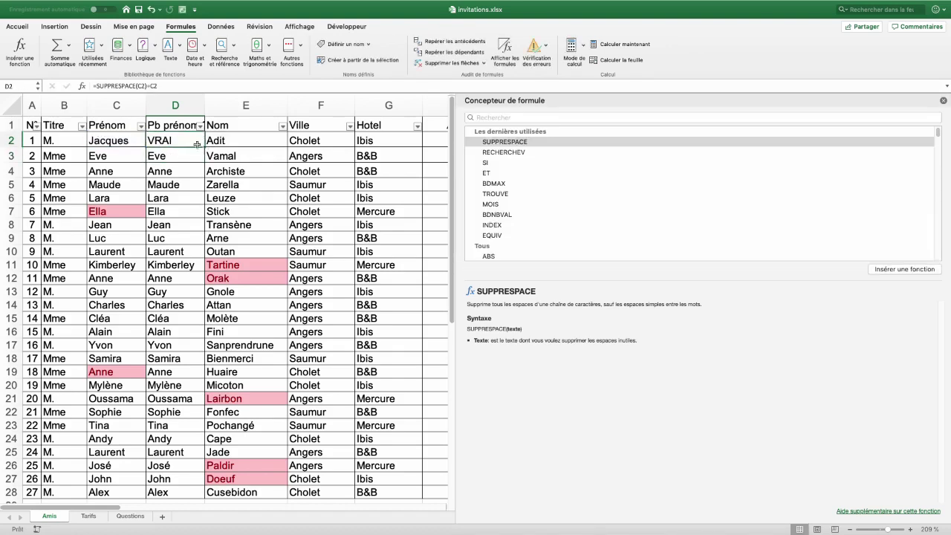
double_click(203, 146)
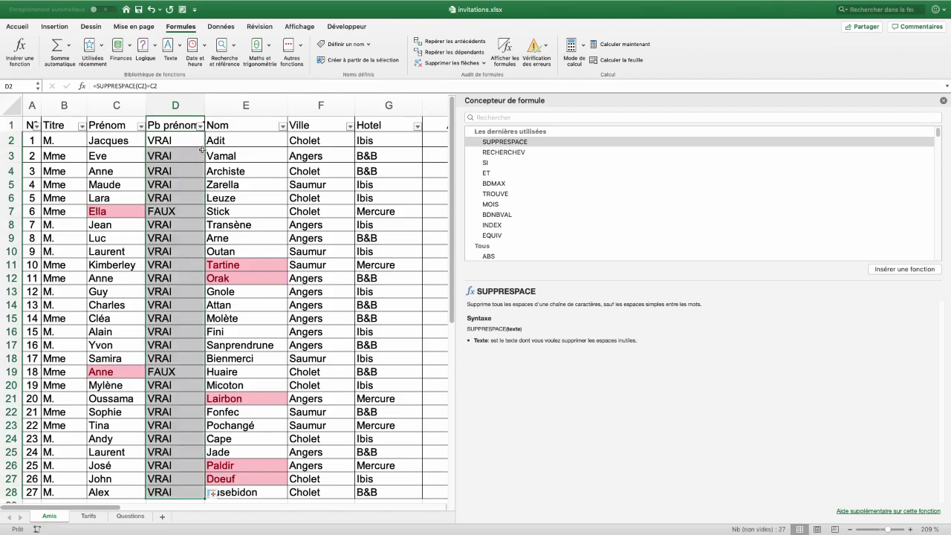
left_click(177, 211)
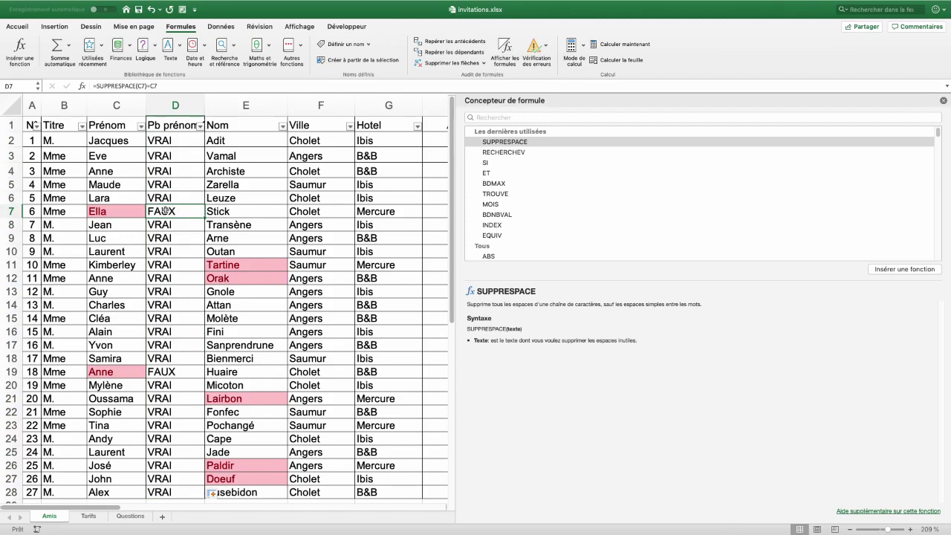
left_click(200, 127)
left_click(227, 257)
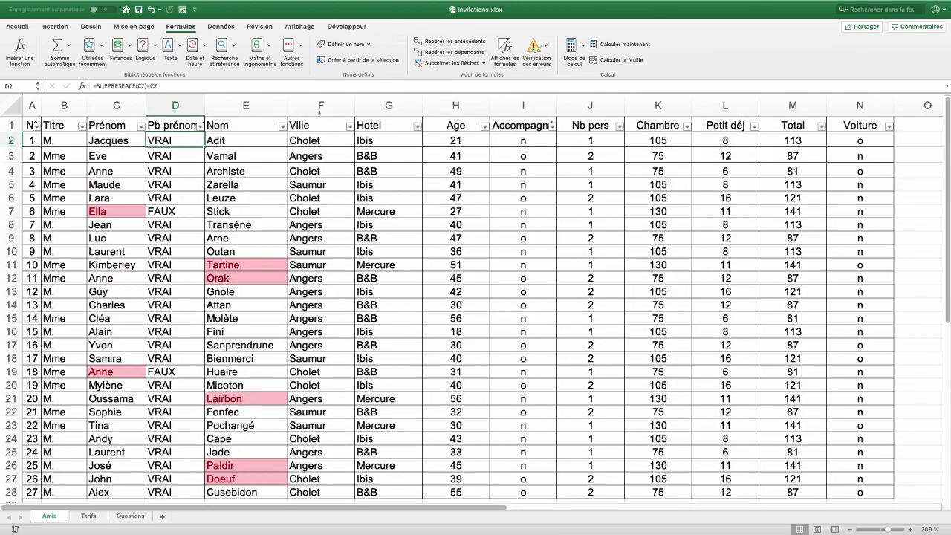
left_click(321, 105)
Insert column F before Ville, paste the Pb prénom check into it, and rename it 'Pb nom ?'
right_click(320, 105)
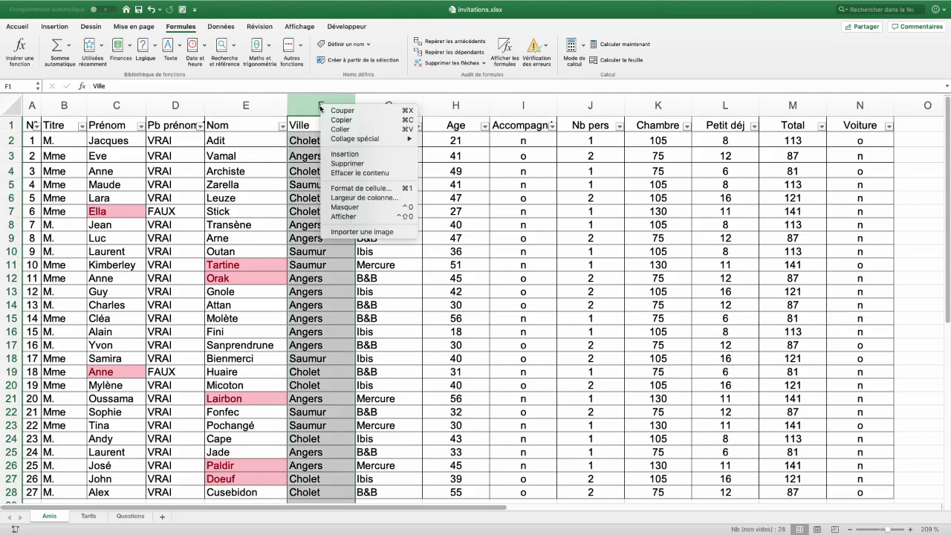
left_click(345, 155)
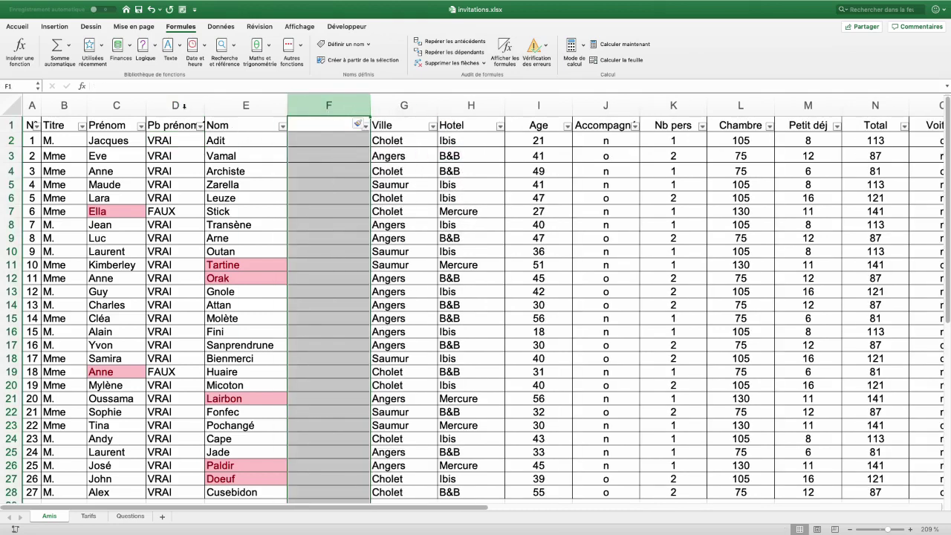
left_click(184, 106)
key("super+c")
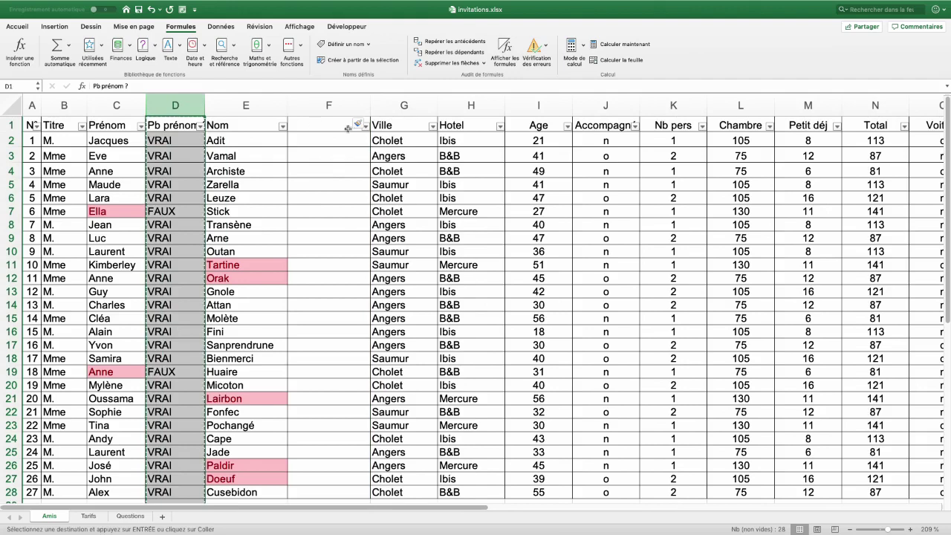
left_click(325, 125)
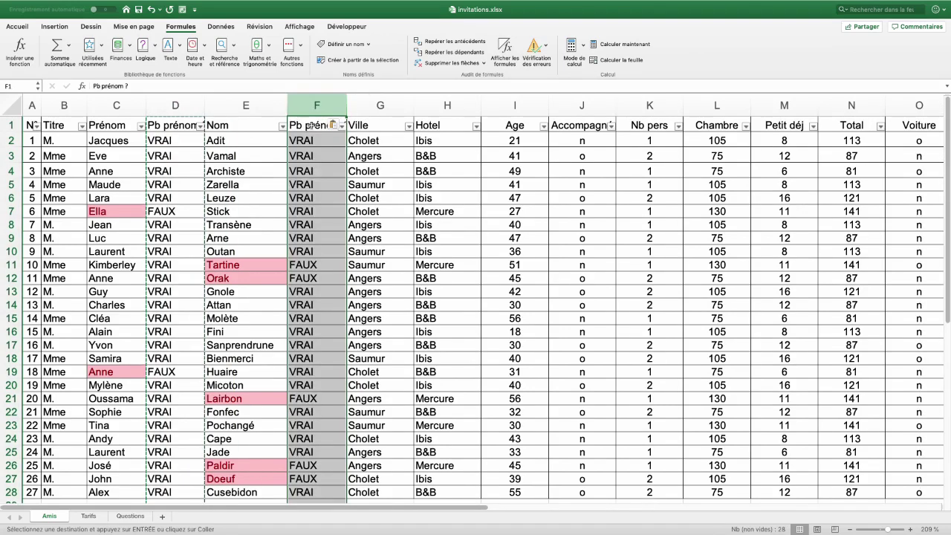
double_click(316, 125)
double_click(317, 125)
type("nom")
key("Return")
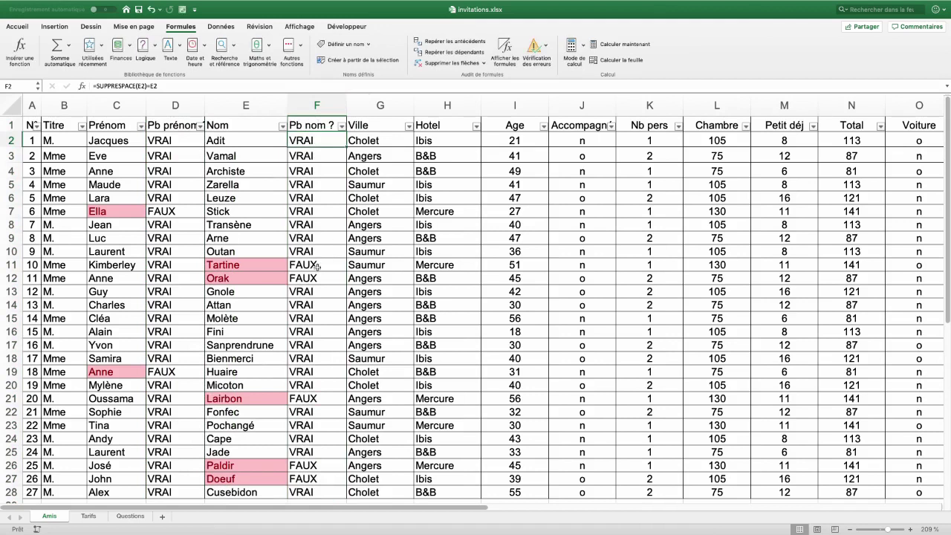
left_click(116, 211)
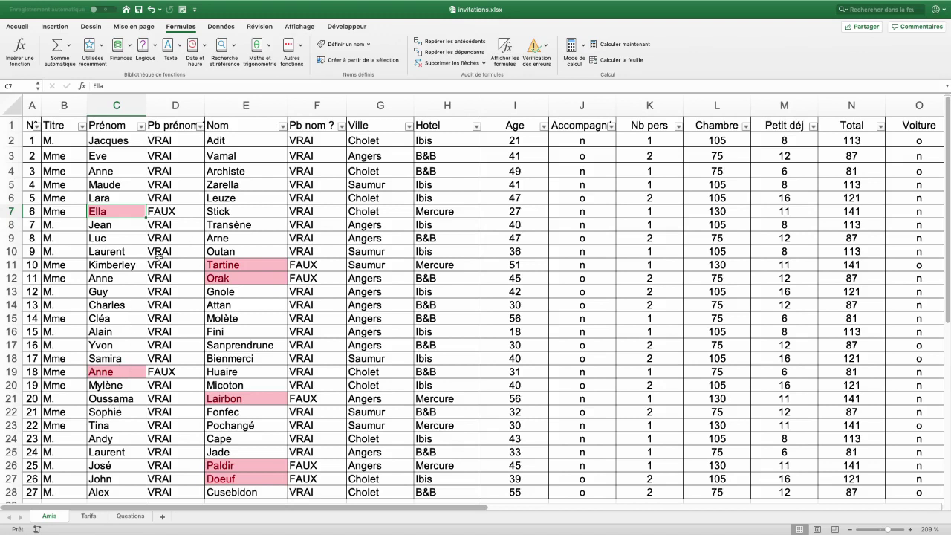
Remove the stray spaces from Ella in C7 and Orak in E12
double_click(111, 209)
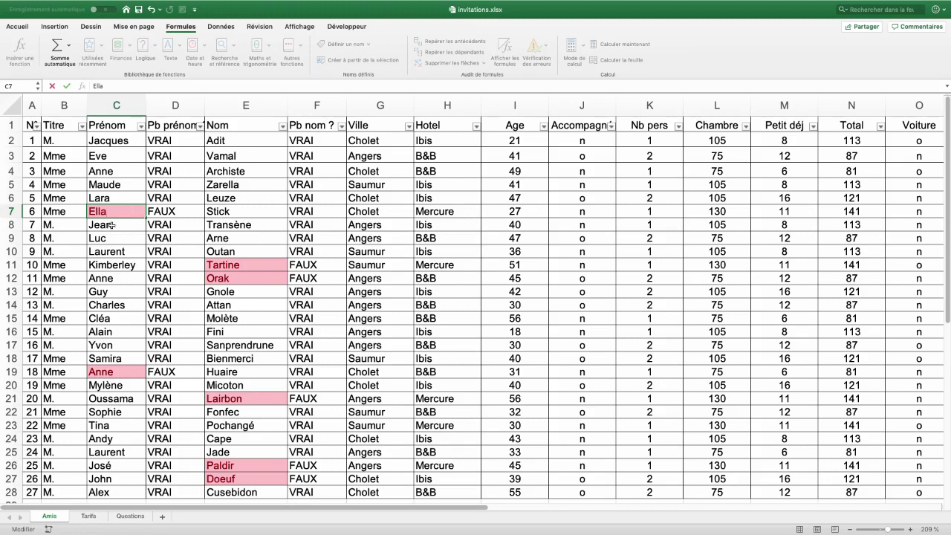
left_click(112, 225)
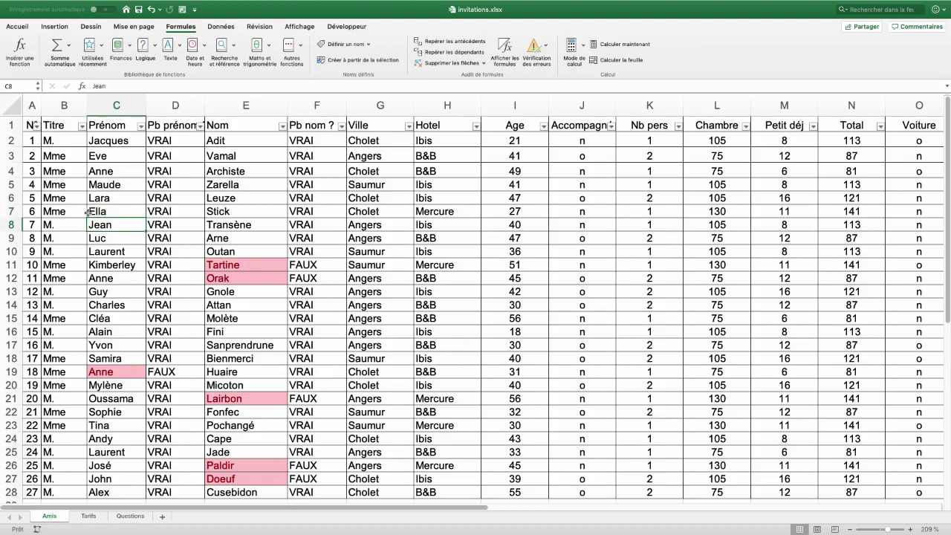
double_click(255, 278)
key("Return")
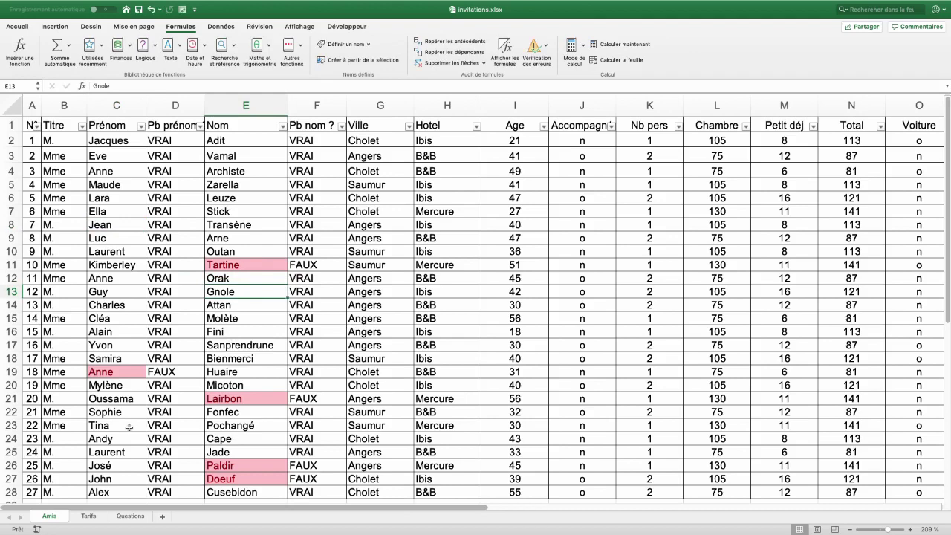
left_click(130, 516)
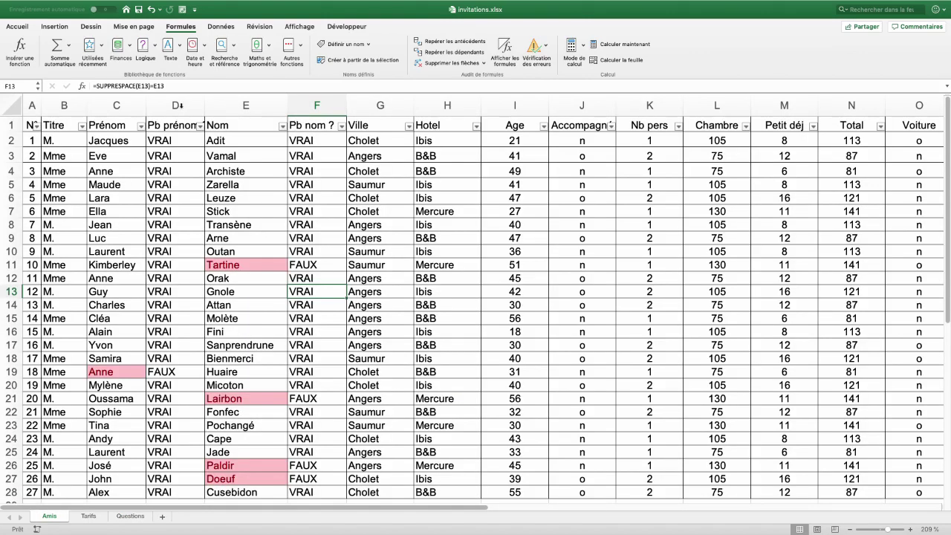
Delete column D (Pb prénom ?) and then the Pb nom ? column from the Amis sheet
left_click(179, 106)
right_click(180, 106)
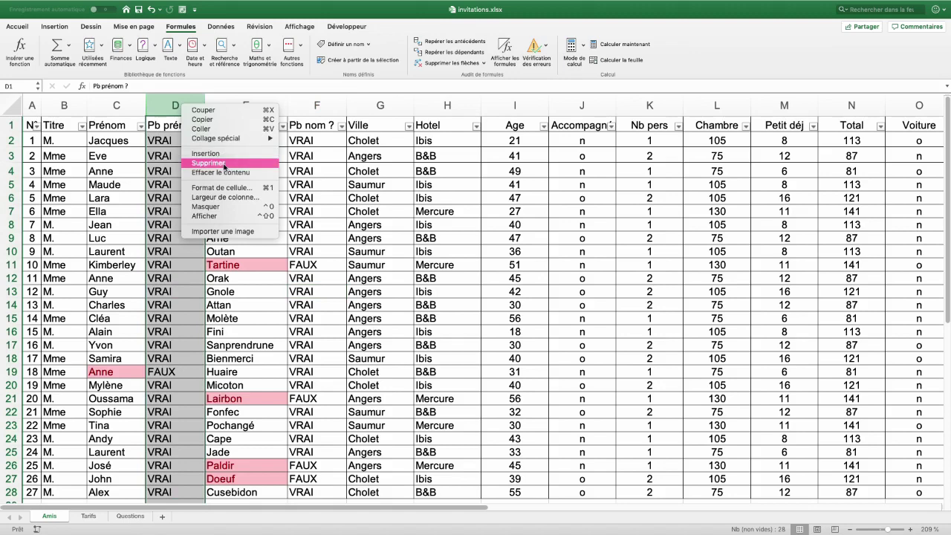
left_click(209, 163)
left_click(252, 104)
right_click(252, 104)
left_click(280, 160)
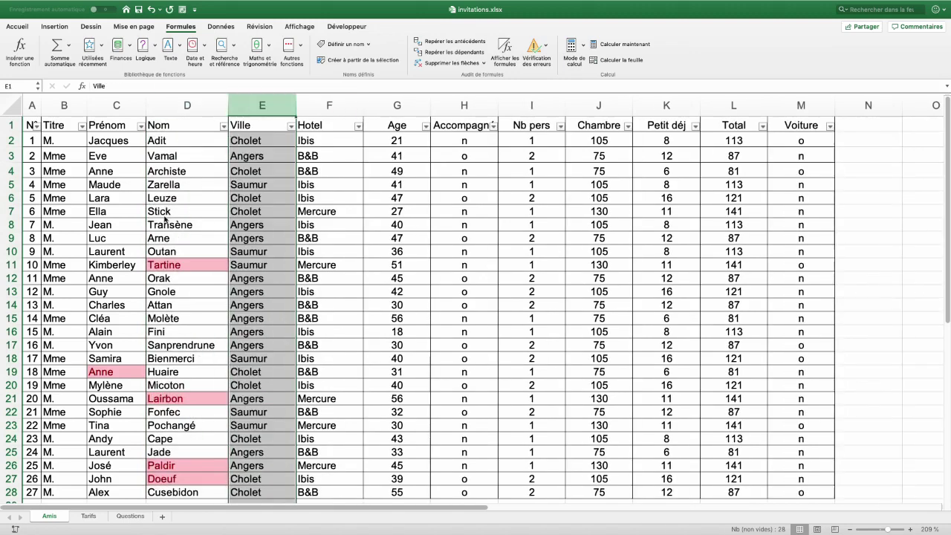
left_click(165, 211)
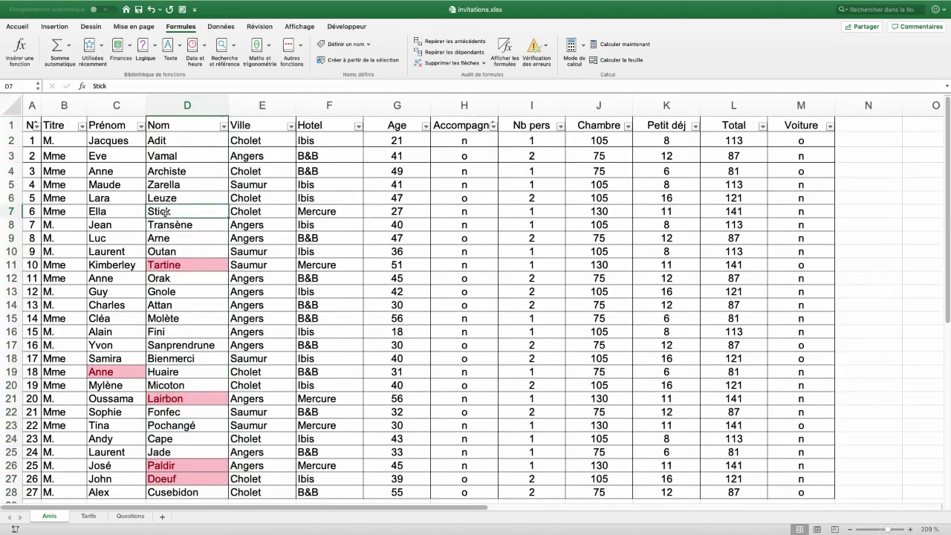
Insert a pivot table from Amis!$A$1:$M$28 on a new worksheet, Feuil2
left_click(60, 27)
left_click(20, 50)
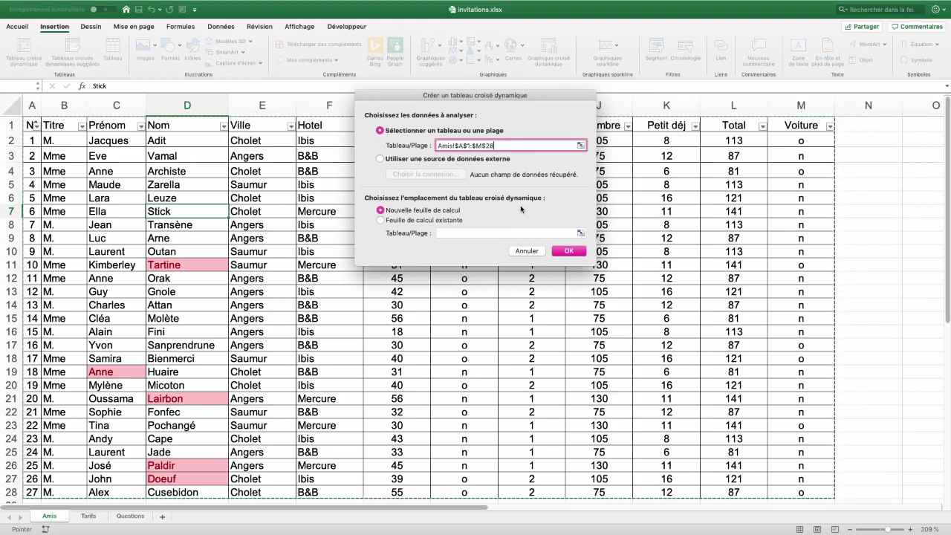
left_click(569, 251)
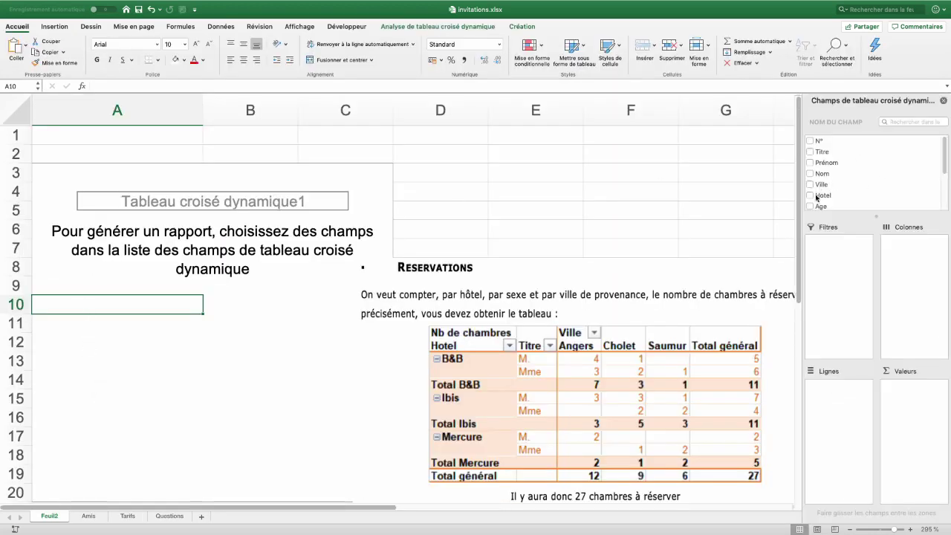
Put Hotel and then Titre in the pivot rows, with Titre nested below Hotel
left_click_drag(821, 195, 838, 406)
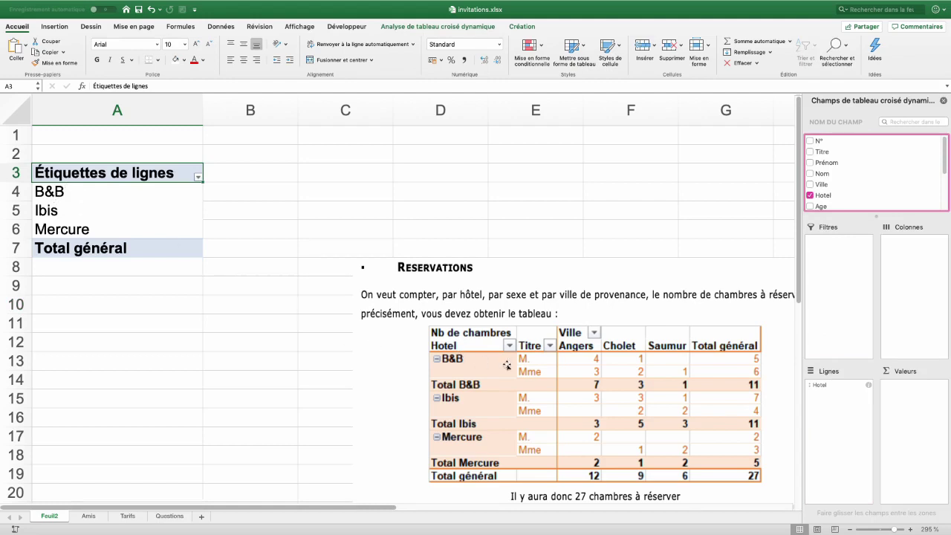
left_click(810, 151)
left_click(811, 152)
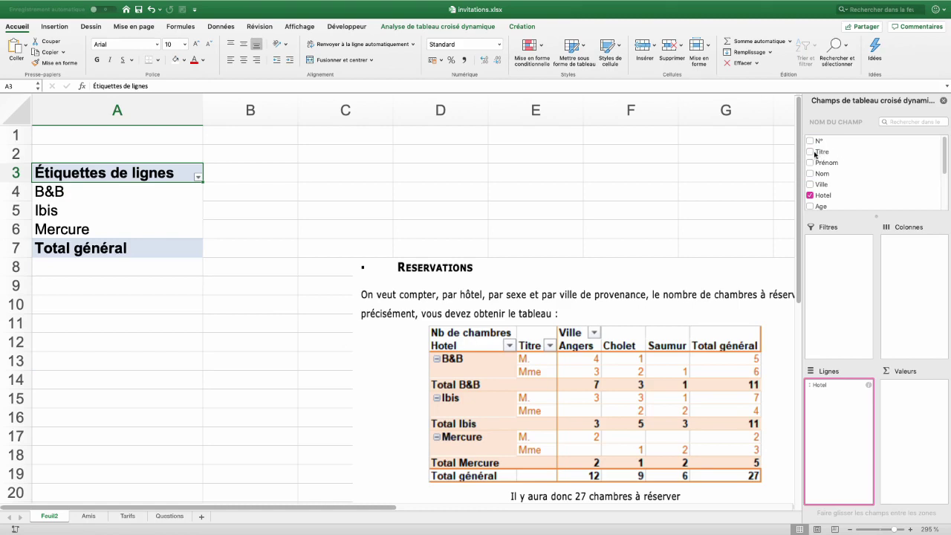
left_click_drag(820, 155, 849, 429)
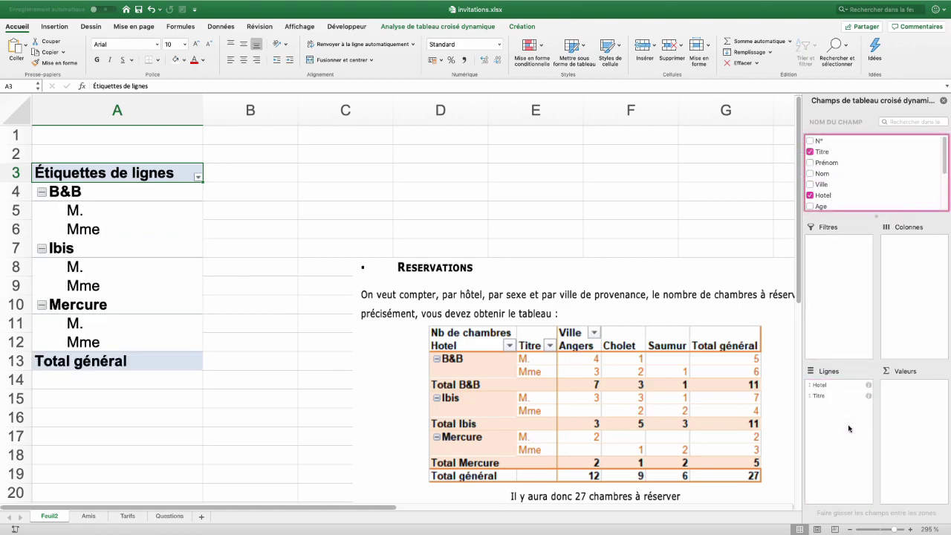
left_click_drag(818, 399, 830, 386)
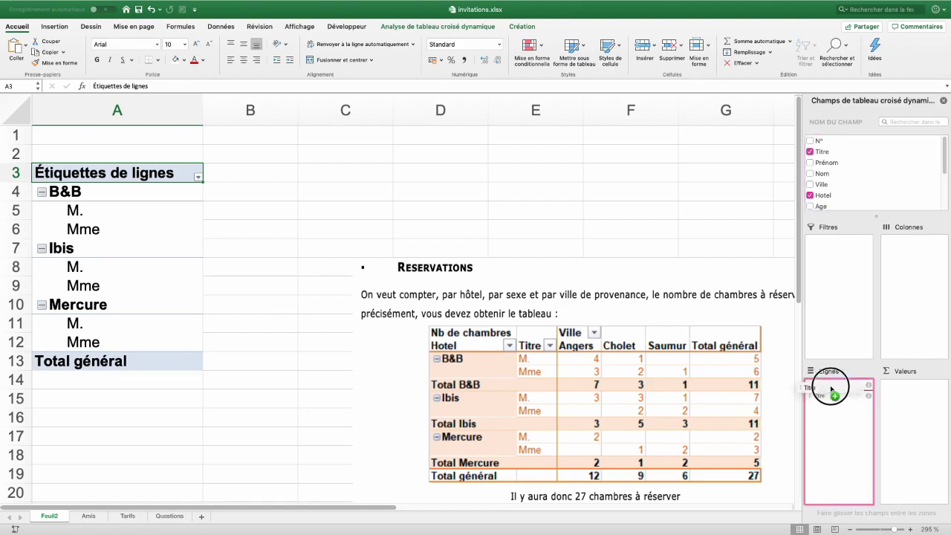
left_click_drag(822, 396, 827, 391)
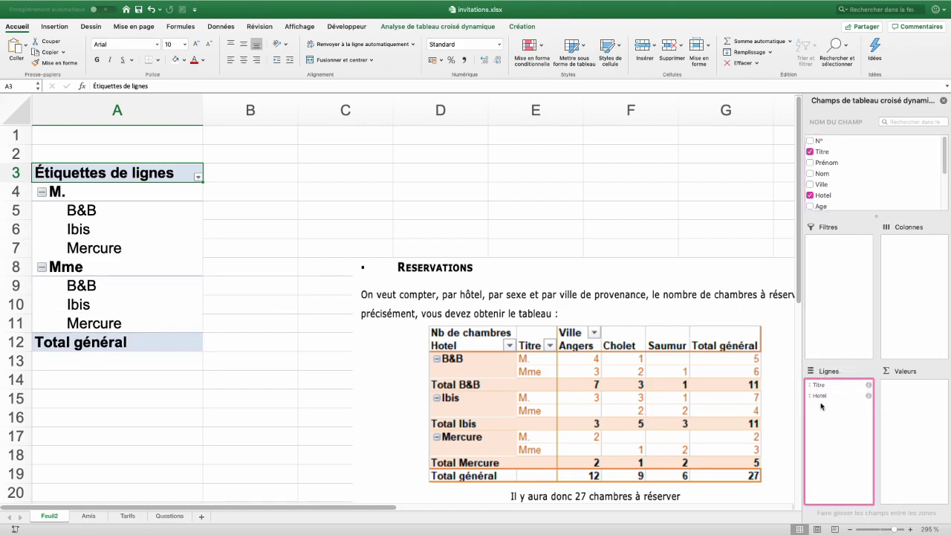
left_click_drag(819, 386, 831, 407)
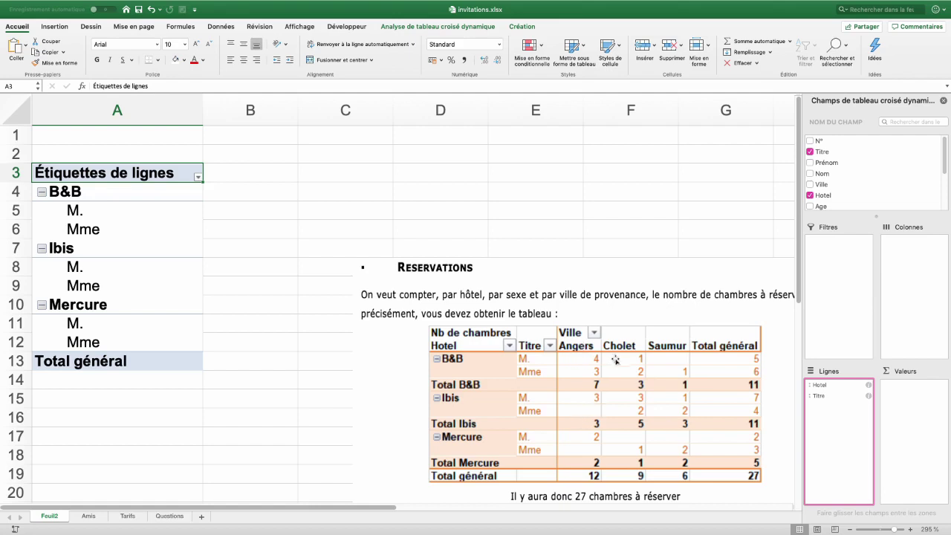
Add Ville as the column field and count Nom in the pivot values
left_click_drag(821, 185, 908, 287)
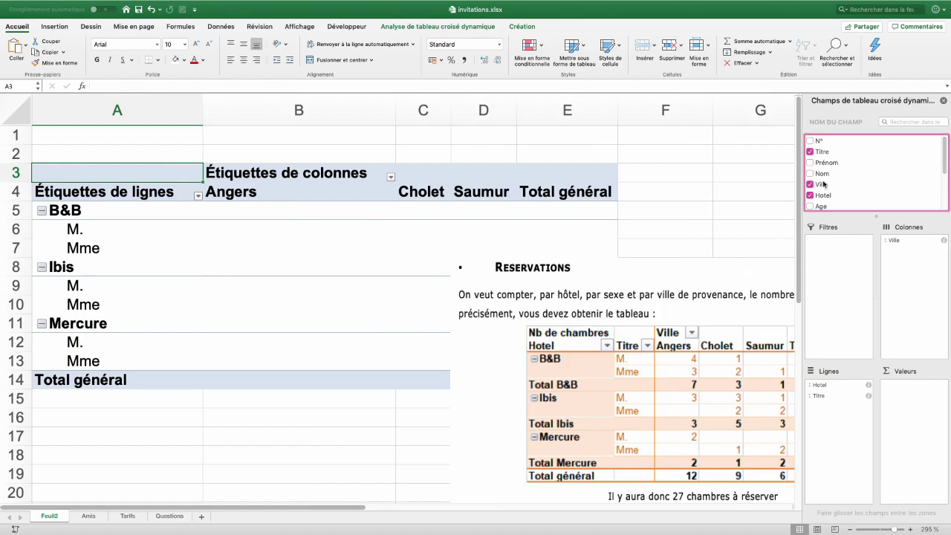
left_click_drag(821, 176, 920, 419)
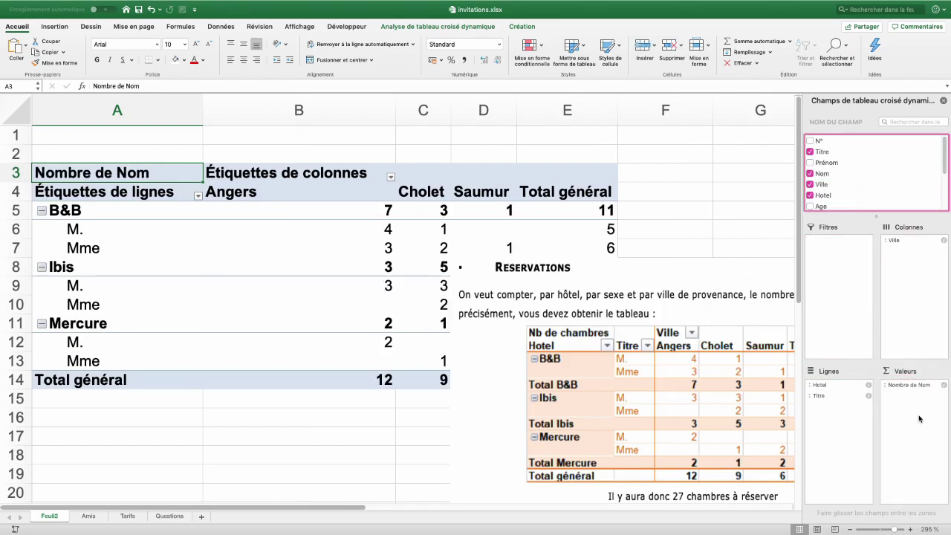
left_click(223, 304)
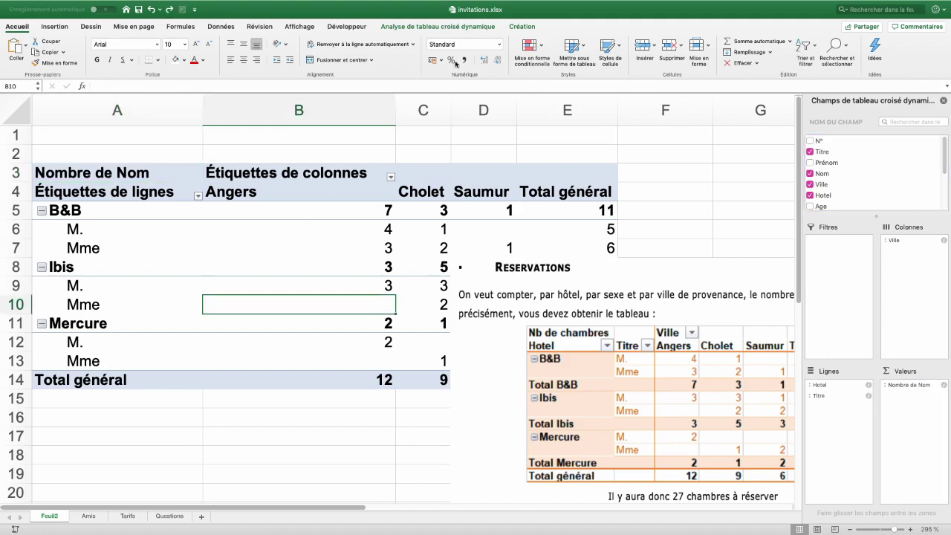
Apply the first orange-banded PivotTable style to the pivot table
left_click(522, 28)
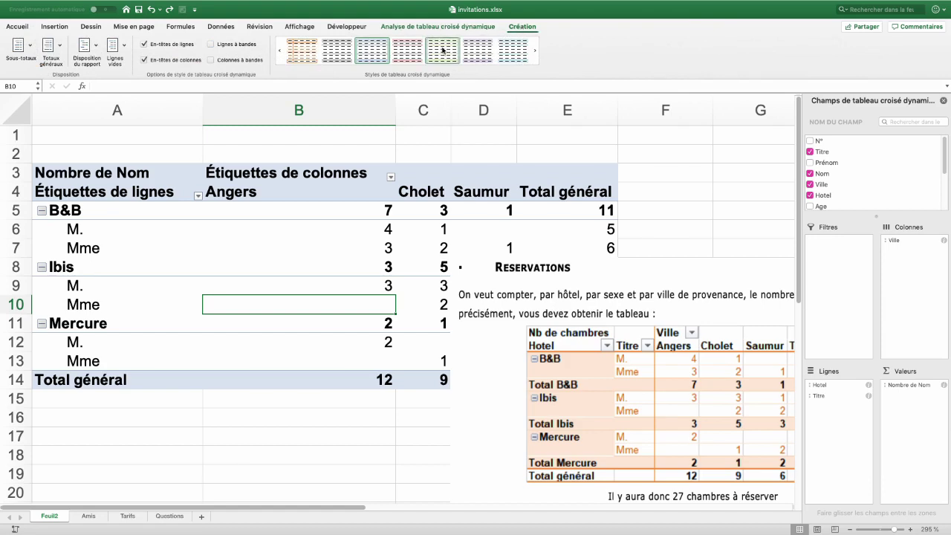
left_click(303, 58)
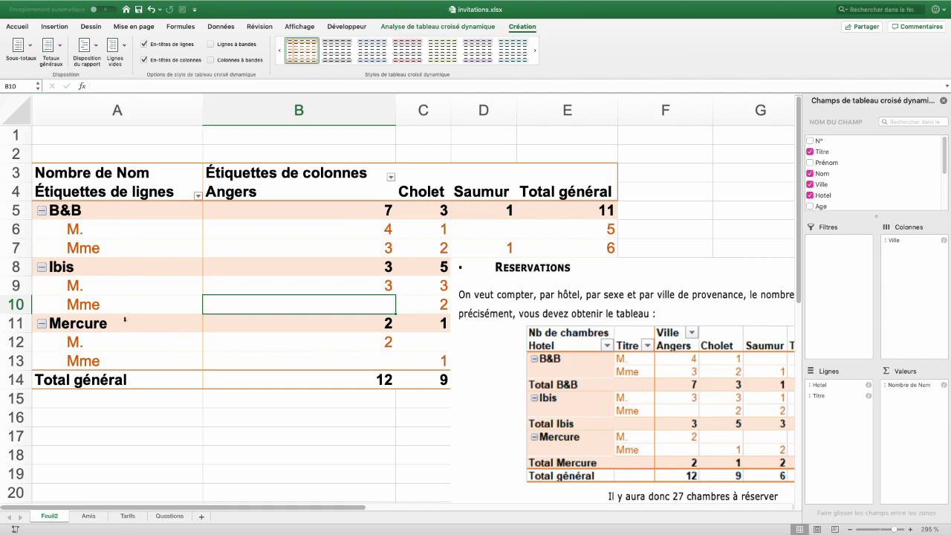
left_click(139, 284)
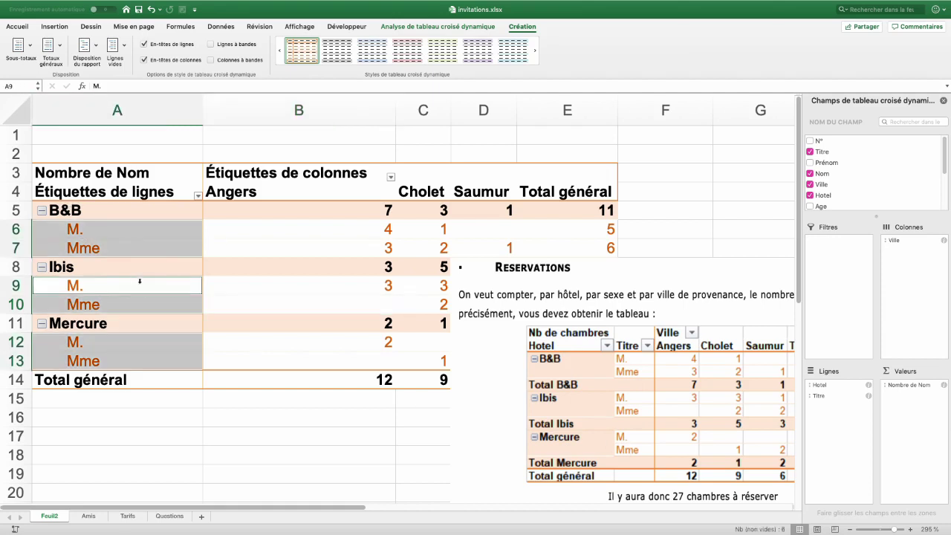
left_click(324, 290)
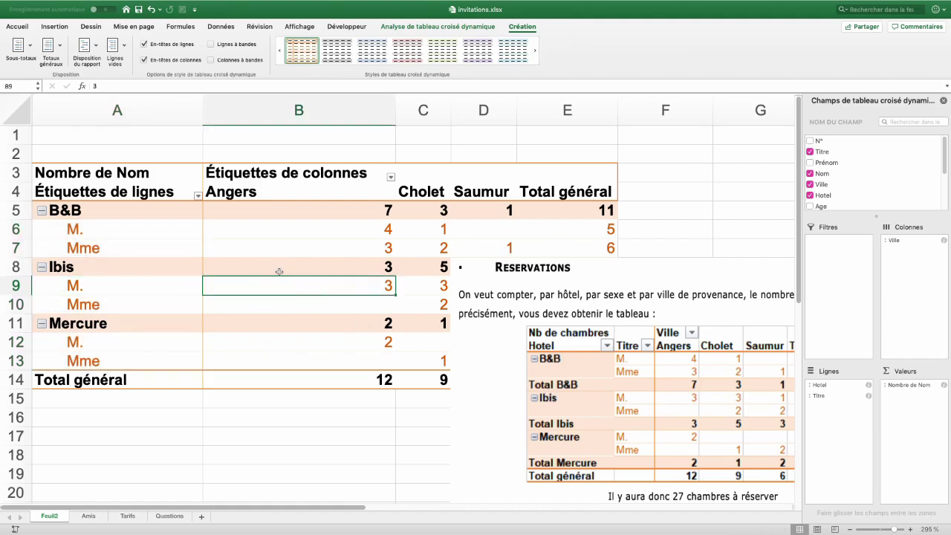
Set the pivot's report layout to tabular form (Afficher sous forme tabulaire)
left_click(92, 50)
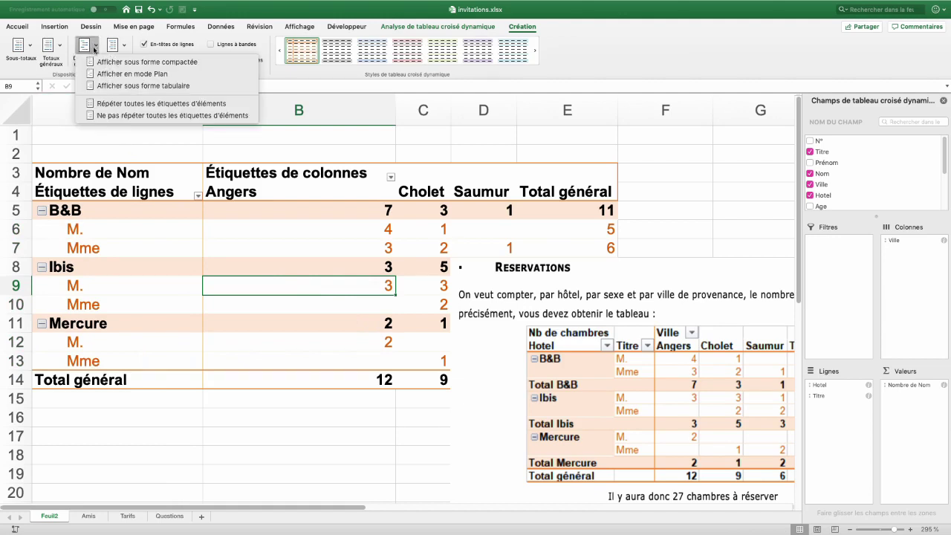
left_click(126, 86)
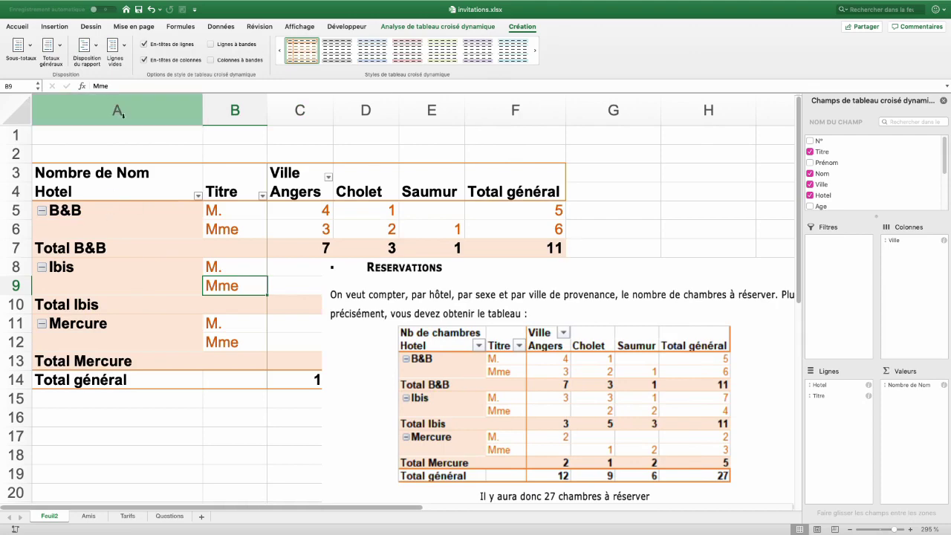
left_click(107, 211)
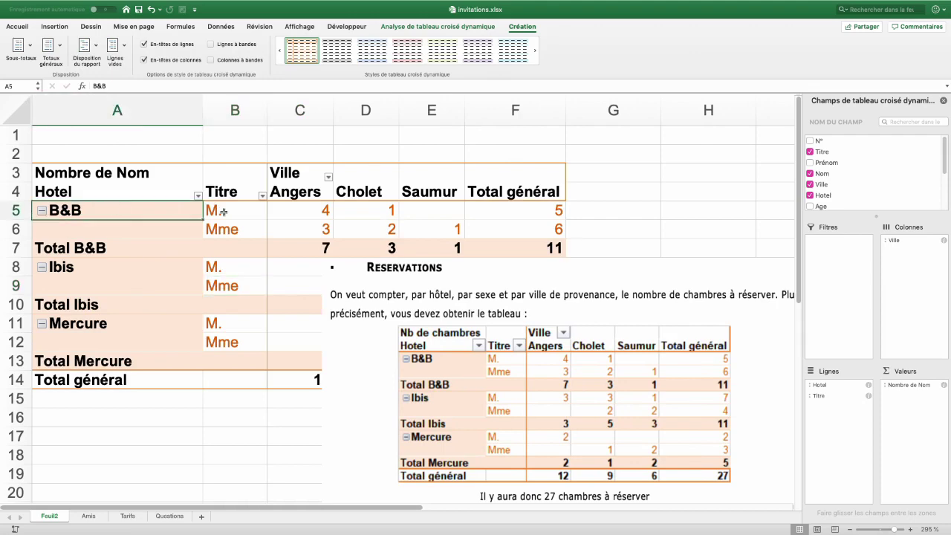
left_click(278, 211)
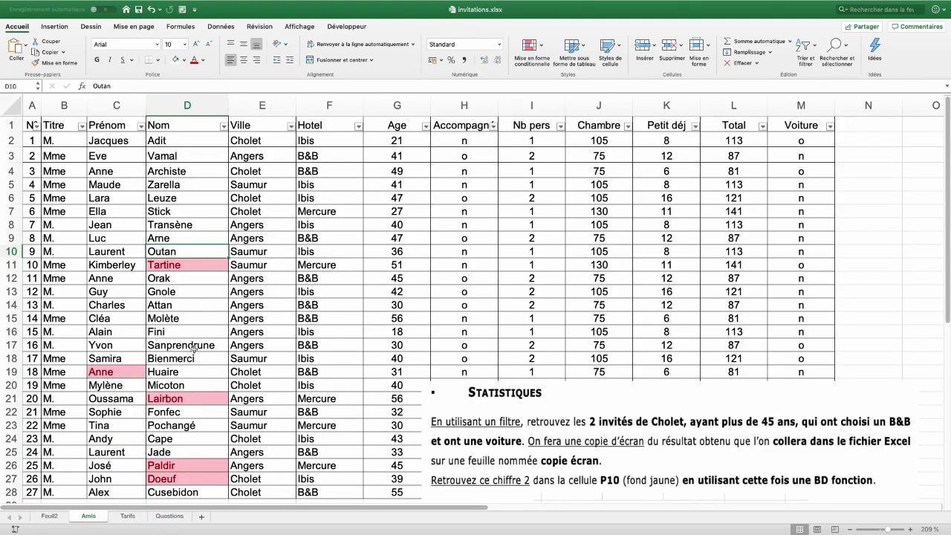
Filter the guest list to Ville Cholet and Age greater than or equal to 45
left_click(291, 127)
left_click(319, 222)
type("cho")
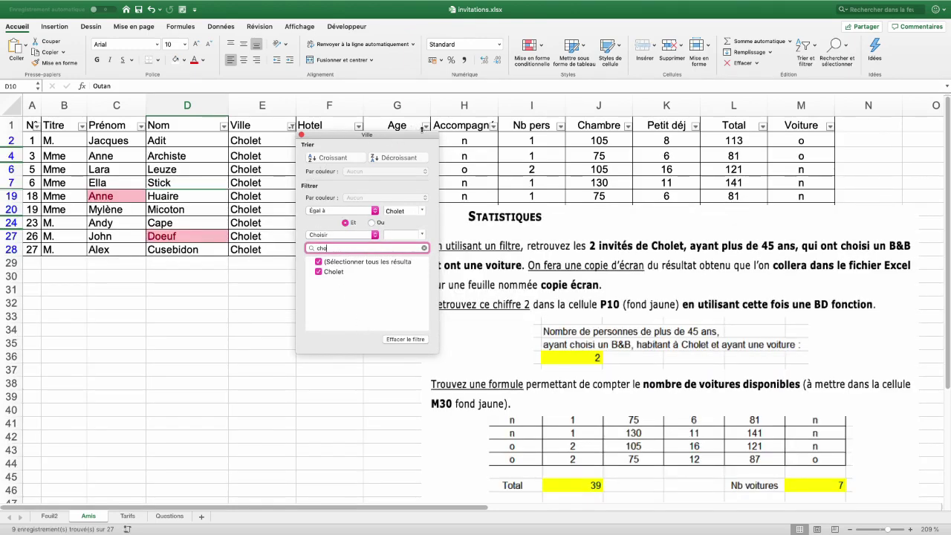
left_click(425, 126)
left_click(471, 211)
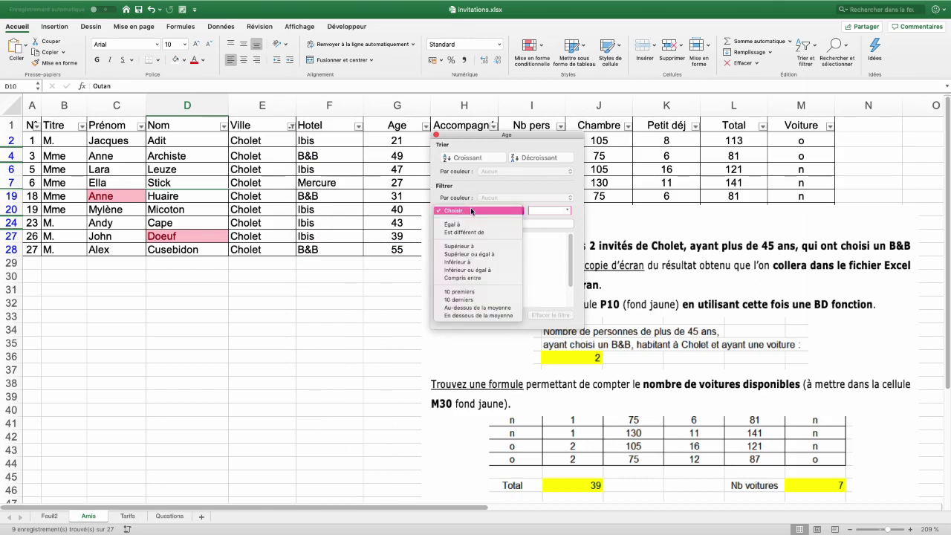
left_click(469, 254)
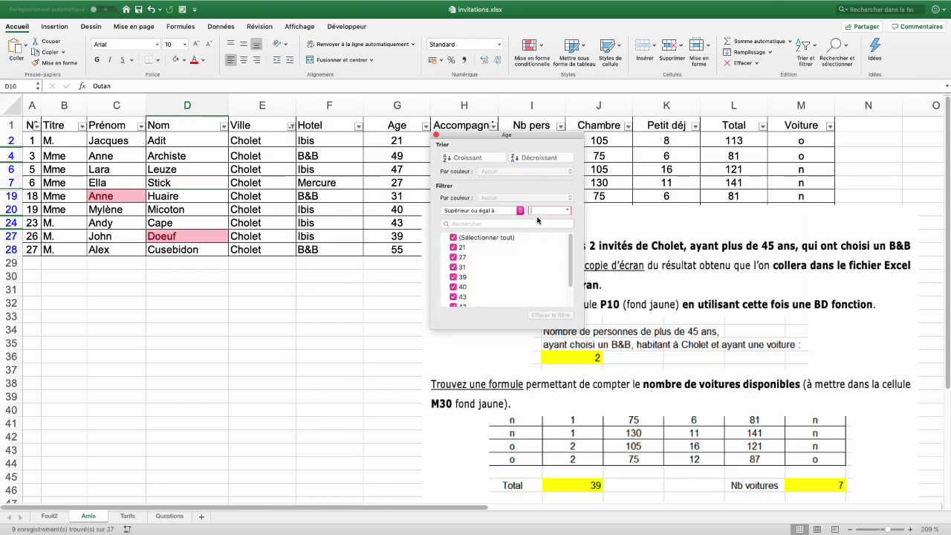
type("45")
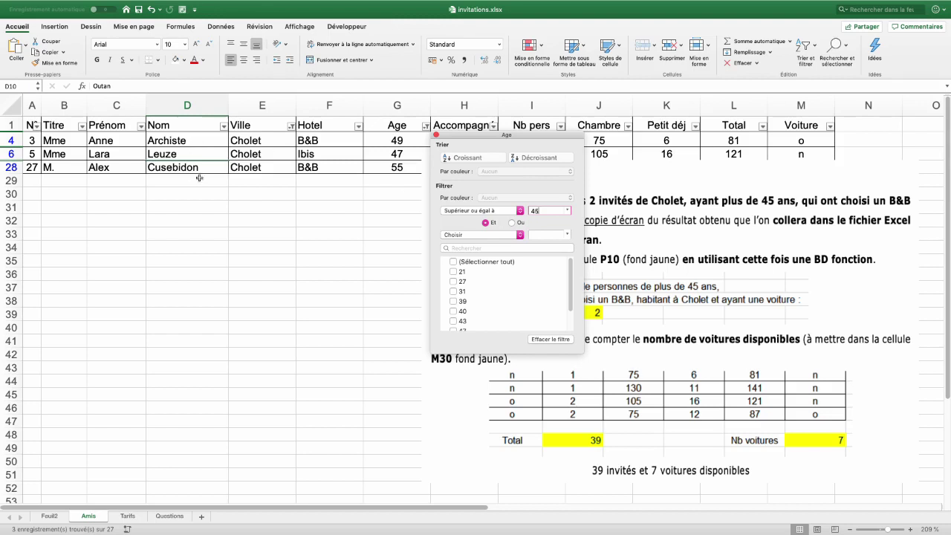
left_click(358, 127)
Limit Hotel to B&B and check the Voiture values of the two remaining guests
left_click(358, 127)
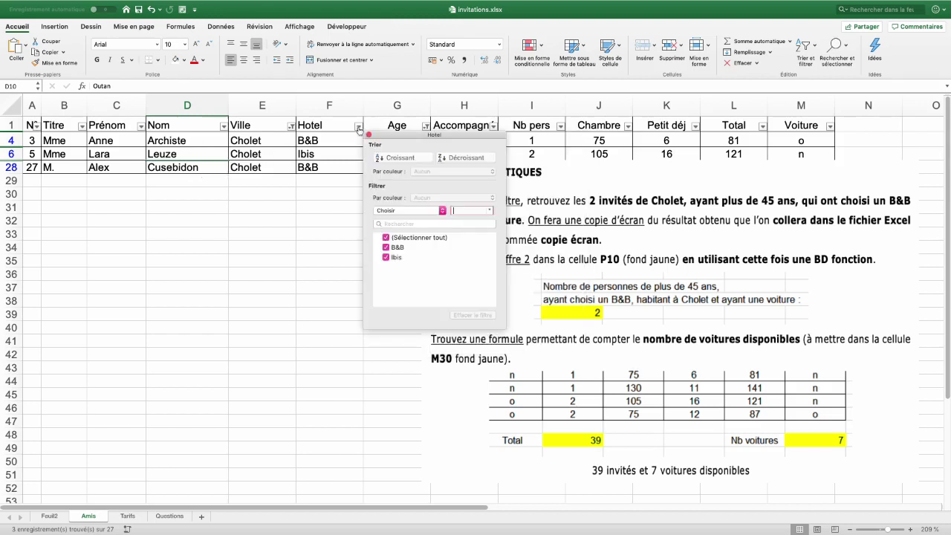
left_click(386, 258)
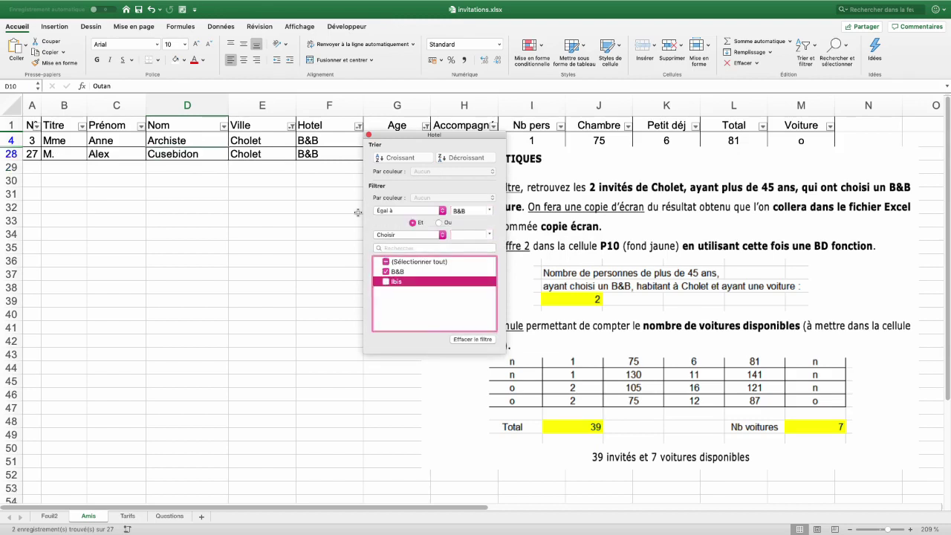
left_click(830, 127)
left_click(830, 127)
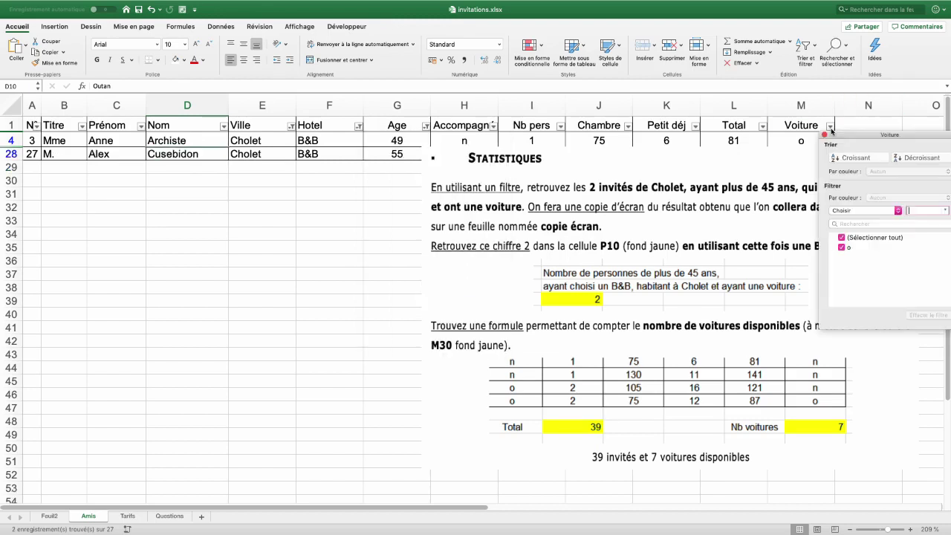
left_click(187, 208)
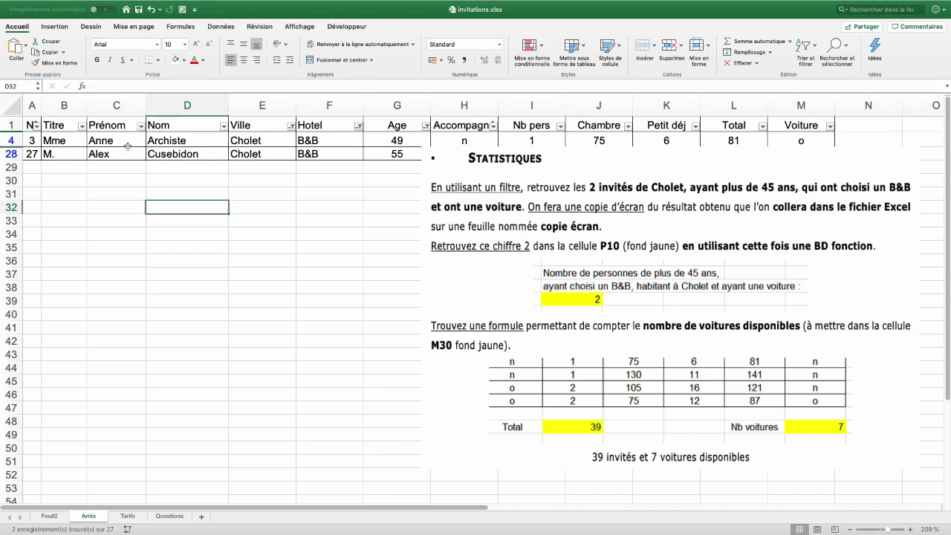
left_click_drag(117, 140, 187, 154)
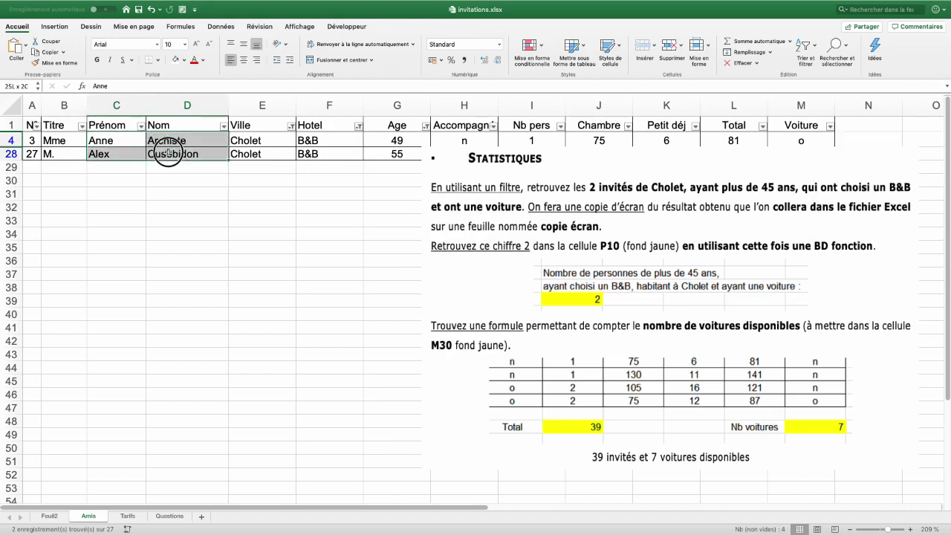
left_click(257, 145)
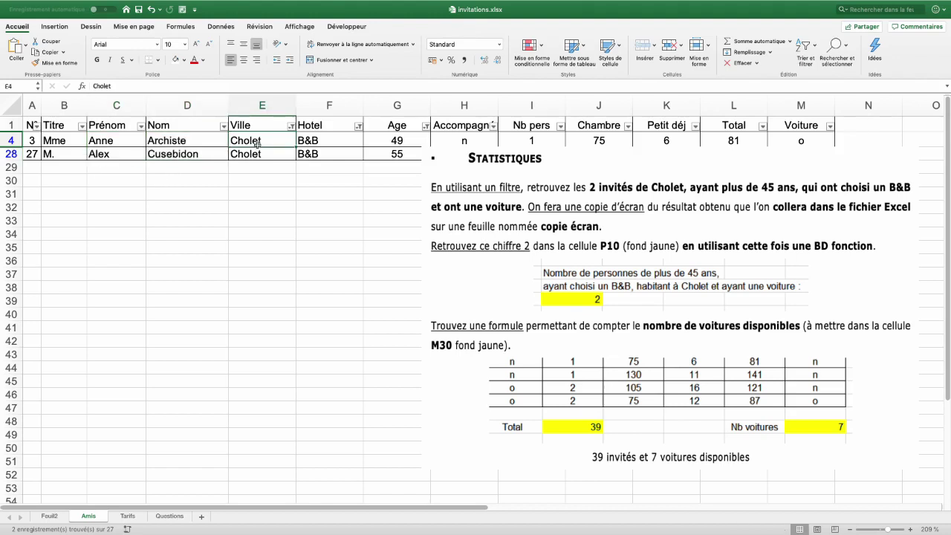
Clear the filter on the Données tab and select P10 and the criteria area P13:R15
left_click(221, 27)
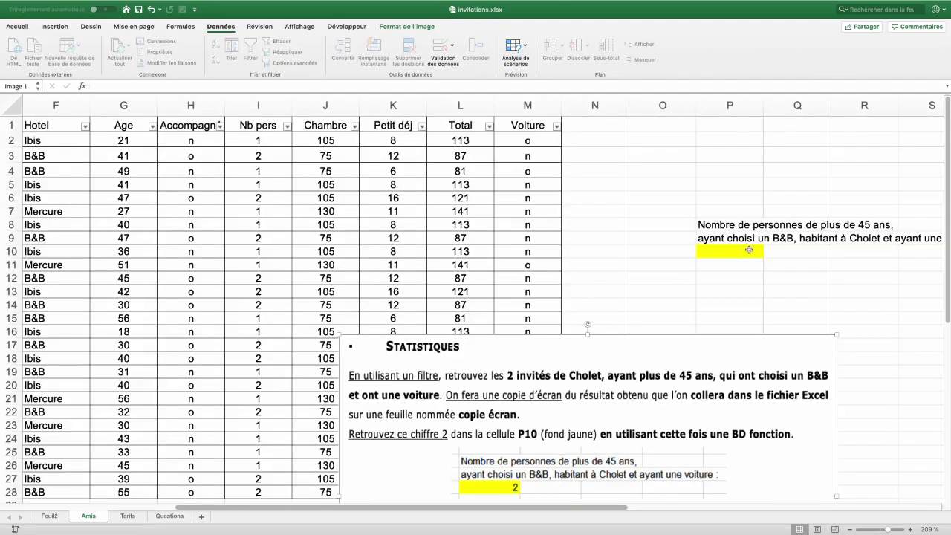
left_click(749, 250)
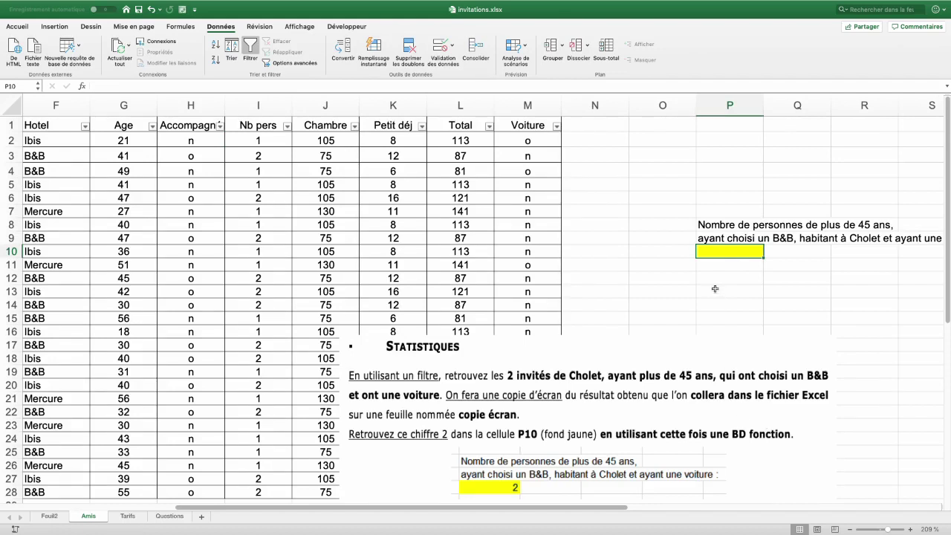
mouse_move(714, 290)
left_mouse_down()
mouse_move(805, 291)
mouse_move(866, 318)
left_mouse_up()
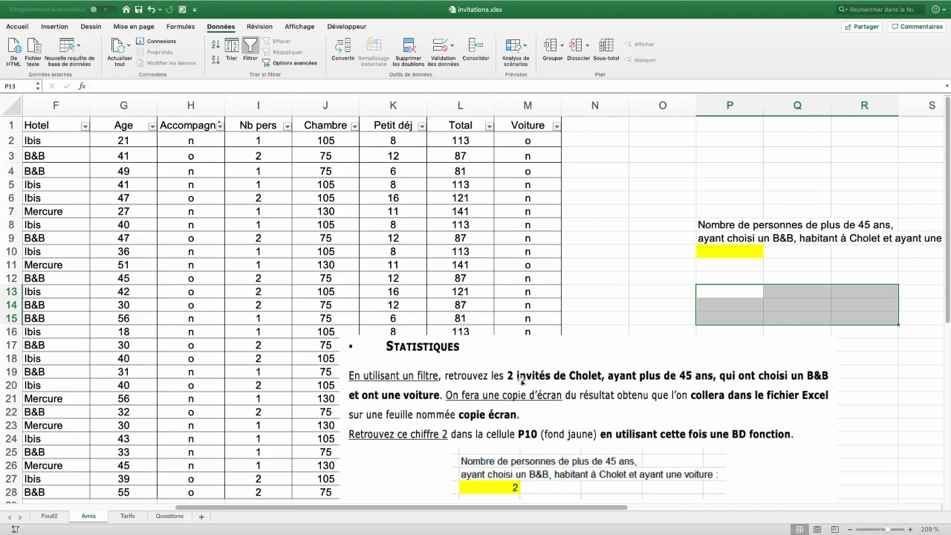
left_click_drag(444, 508, 339, 508)
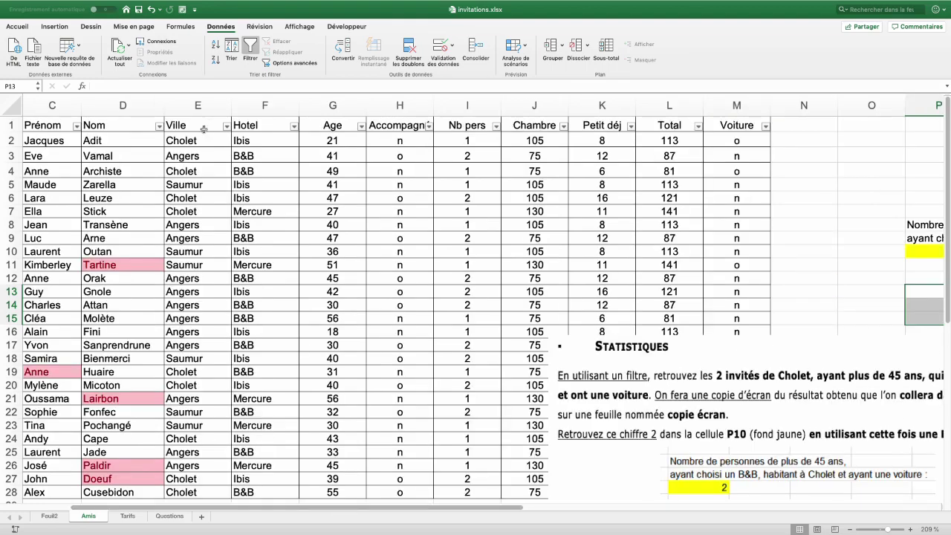
Copy Ville/Cholet into O13:O14 and add the Age heading with >45 in P13:P14
left_click_drag(191, 125, 192, 141)
key("super+c")
left_click(890, 295)
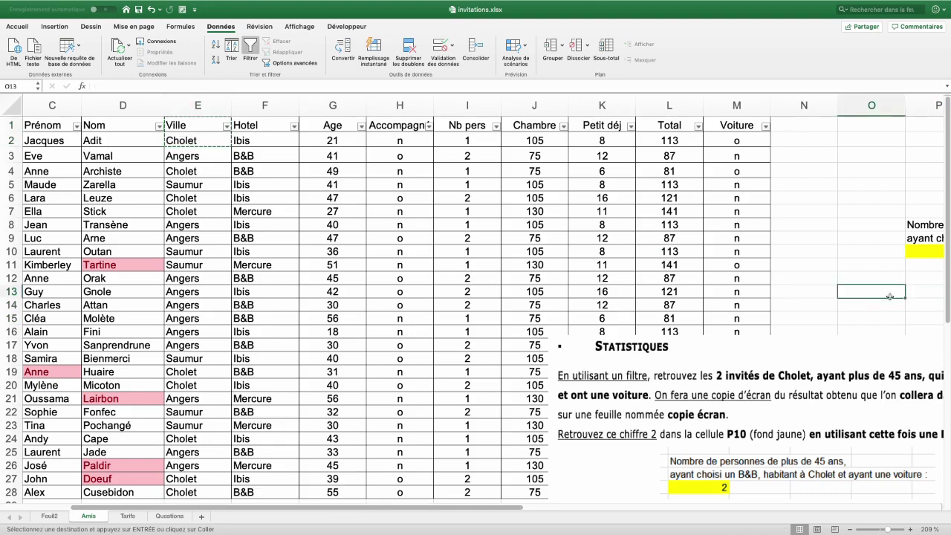
key("super+v")
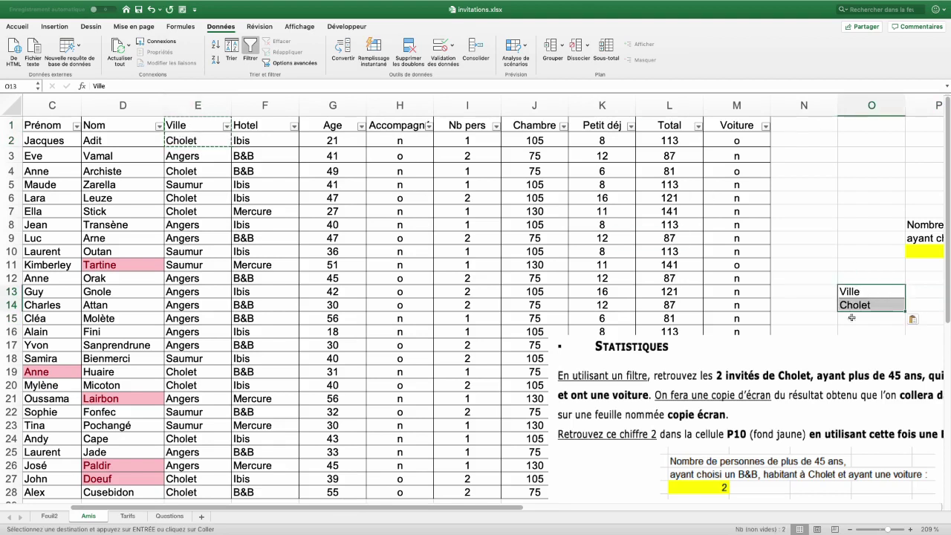
left_click(340, 126)
key("super+c")
left_click(917, 293)
key("super+v")
left_click(447, 307)
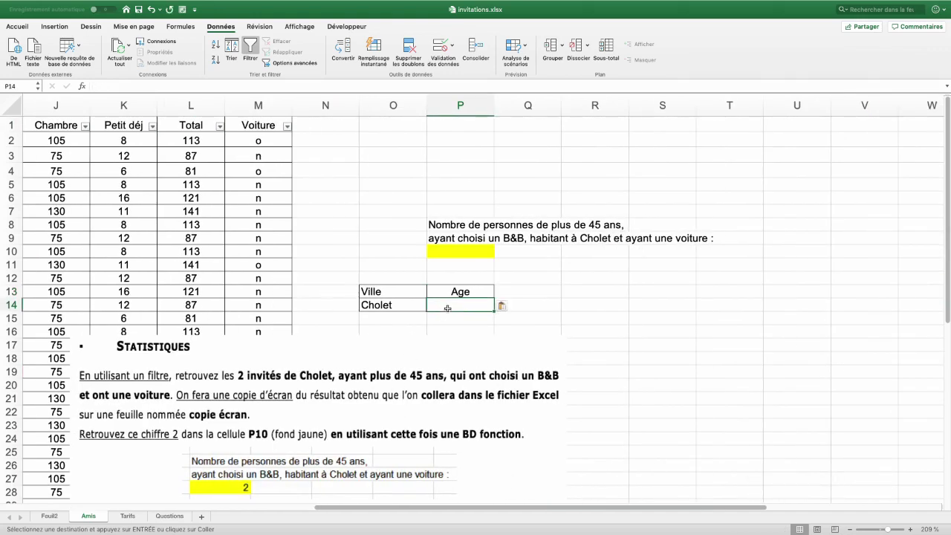
type(">45")
key("Return")
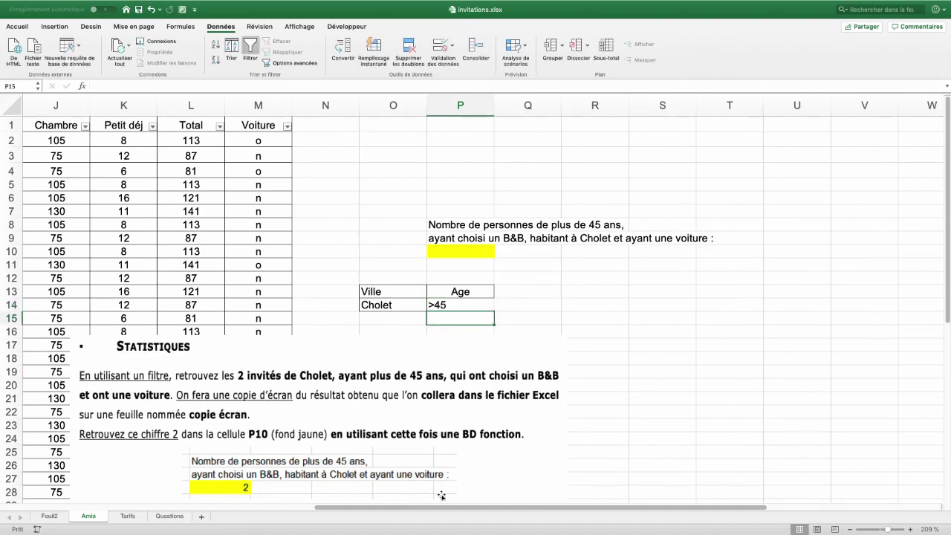
Copy Hotel with B&B into Q13:Q14 and Voiture with o into R13:R14
left_click_drag(436, 512, 262, 511)
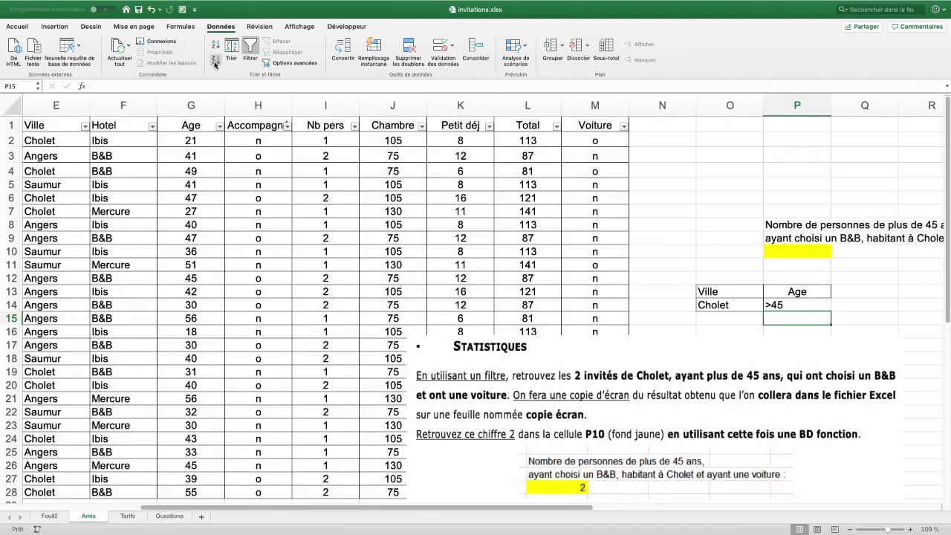
left_click(130, 125)
left_click(118, 157, "super")
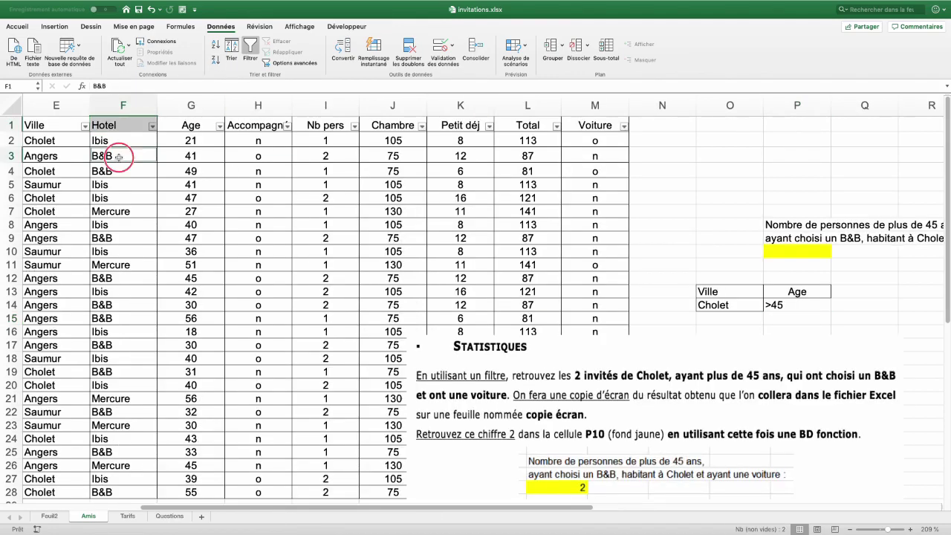
key("super+c")
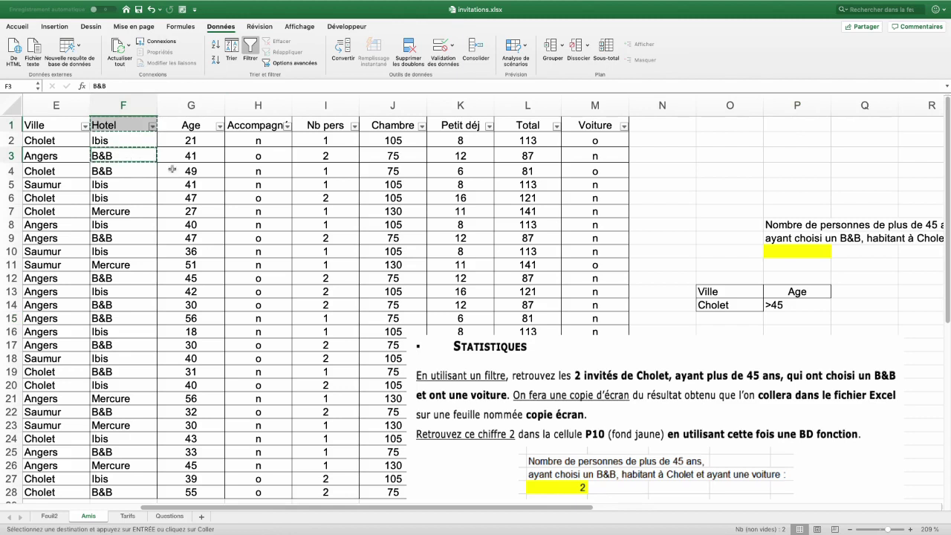
left_click(858, 295)
key("super+v")
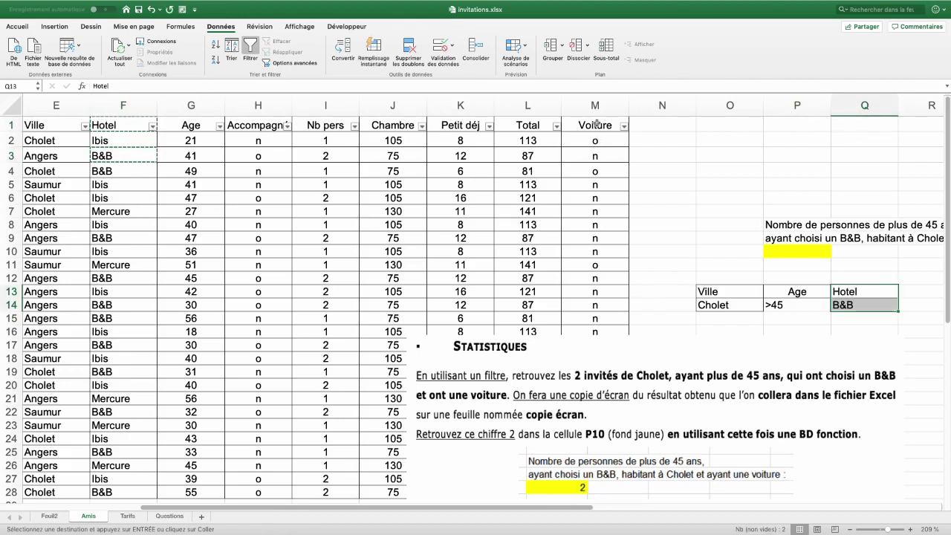
left_click_drag(596, 124, 599, 140)
key("super+c")
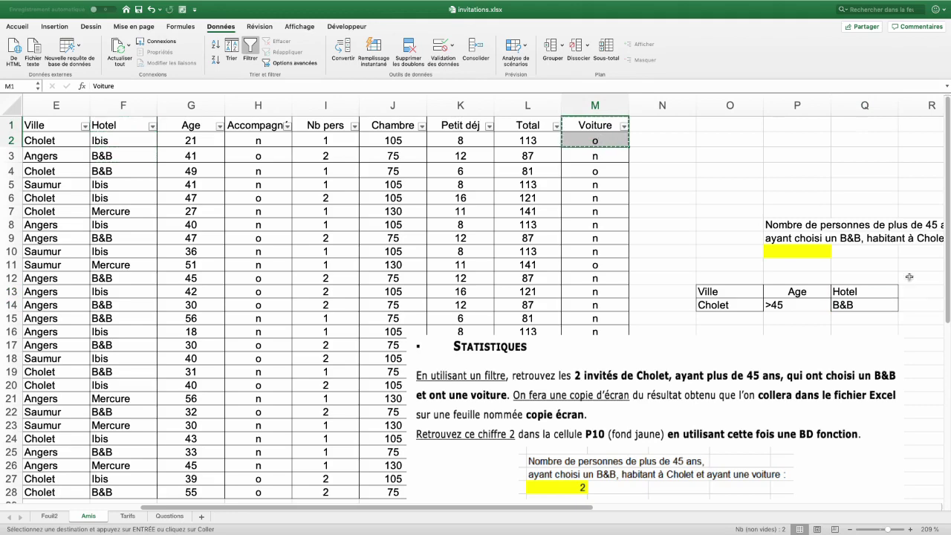
left_click(907, 291)
key("super+v")
left_click_drag(258, 291, 460, 305)
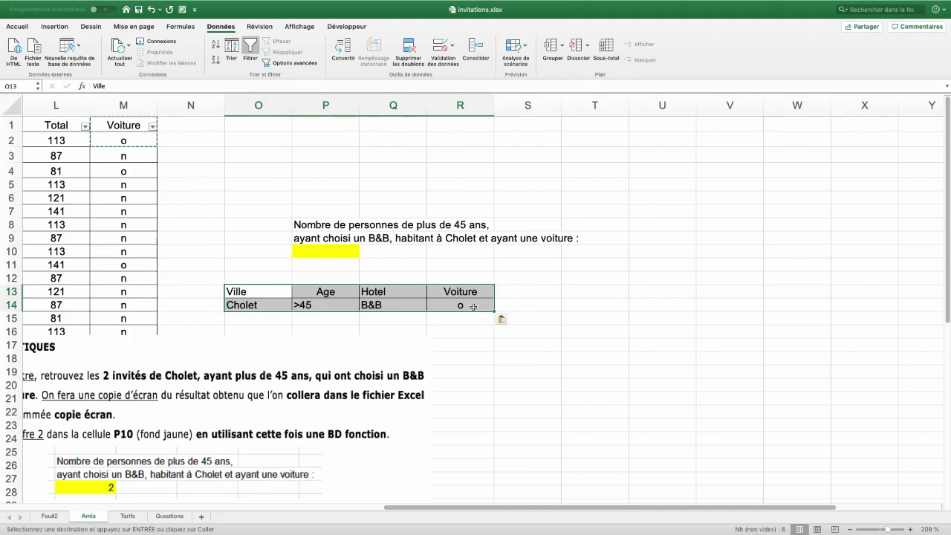
left_click(321, 254)
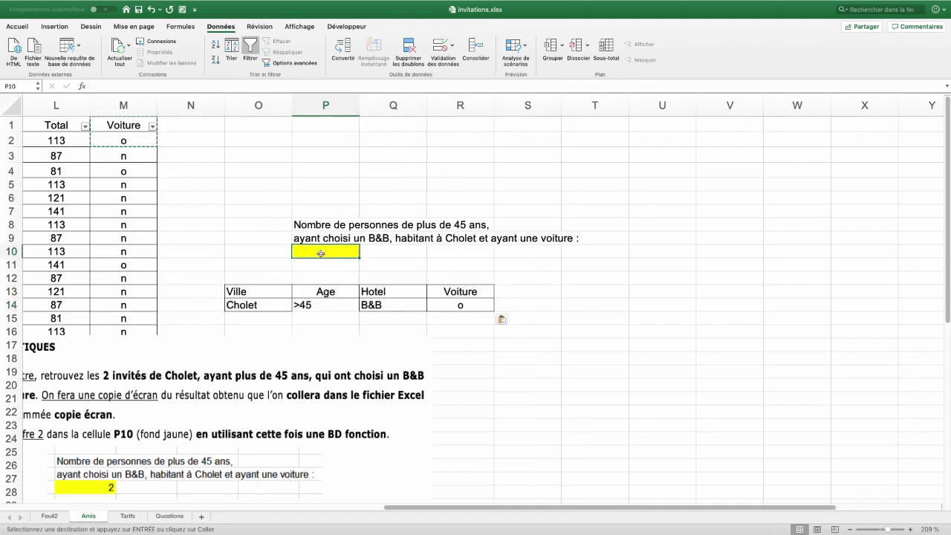
left_click(180, 27)
Choose the BDNBVAL function from Insérer une fonction for cell P10
left_click(20, 49)
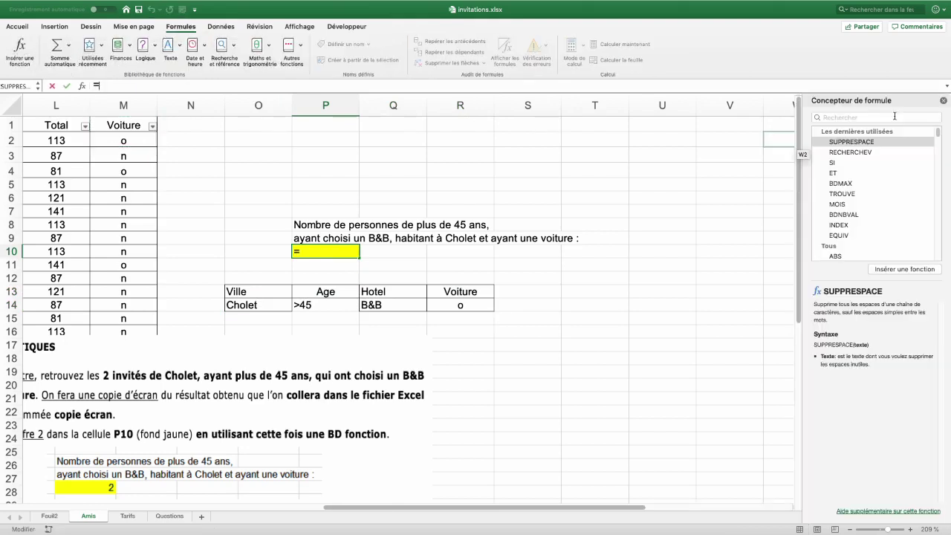
left_click_drag(938, 133, 941, 141)
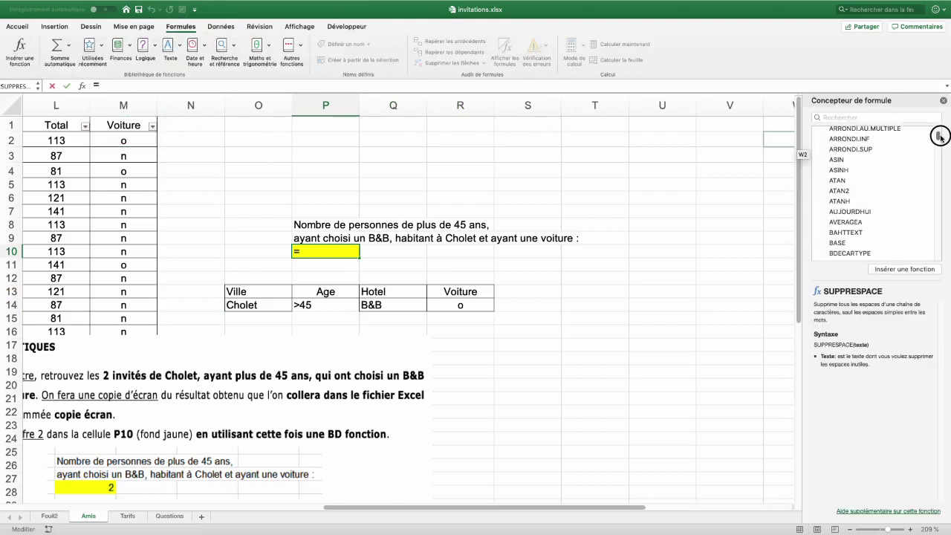
scroll(858, 171, "up", 5)
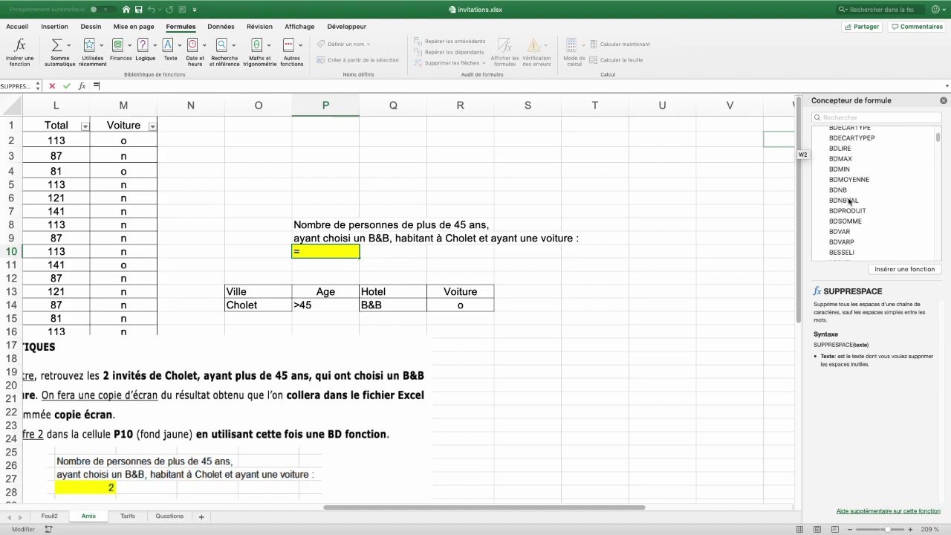
left_click(850, 201)
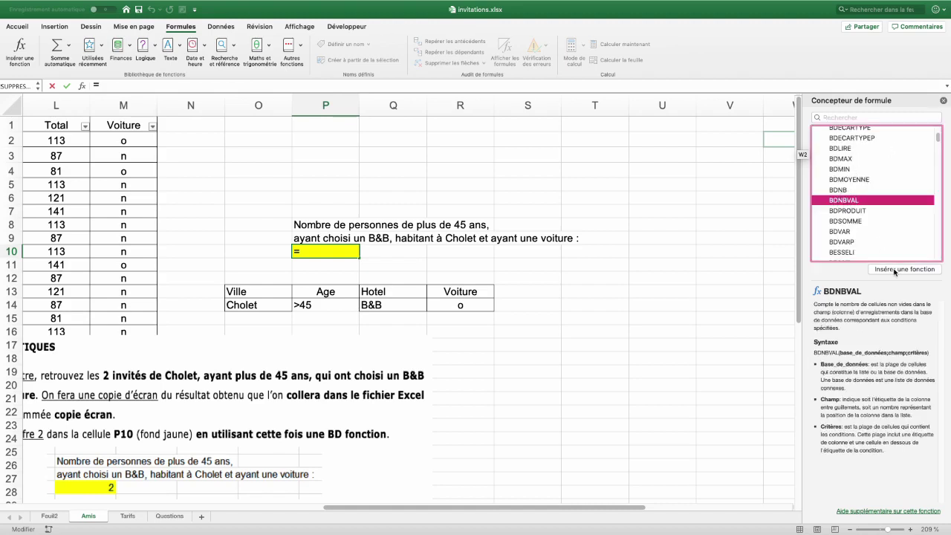
left_click(894, 270)
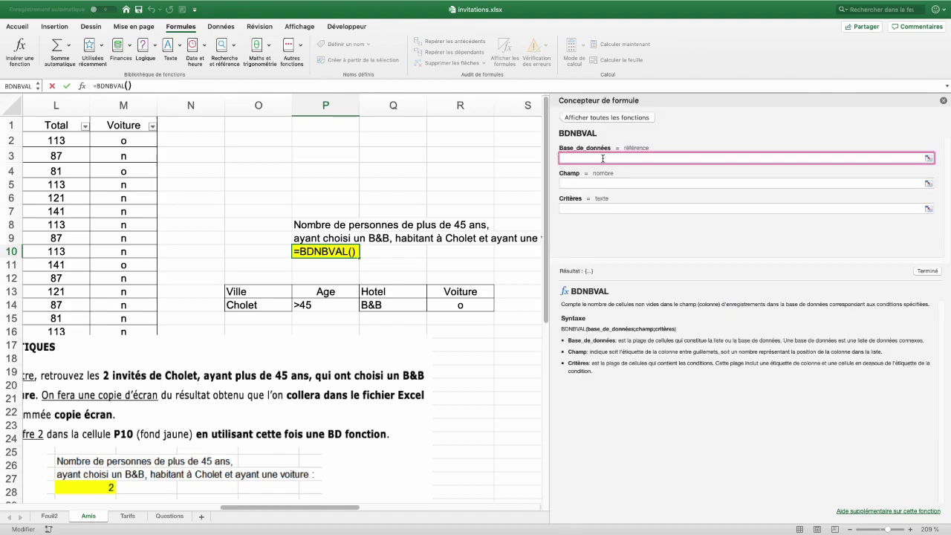
left_click_drag(321, 507, 106, 510)
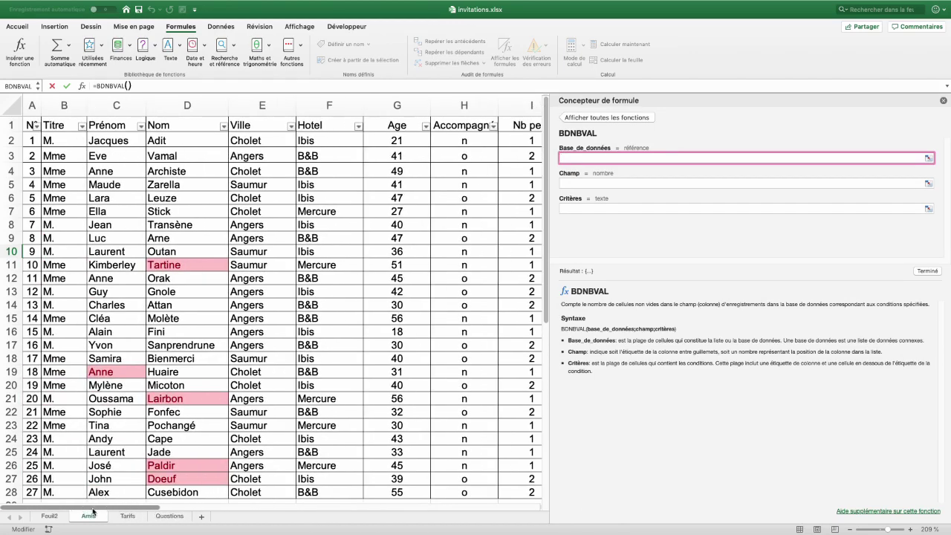
Set BDNBVAL's database to A1:M28, criteria to O13:R14 and field to D1, returning 2
left_click(30, 124)
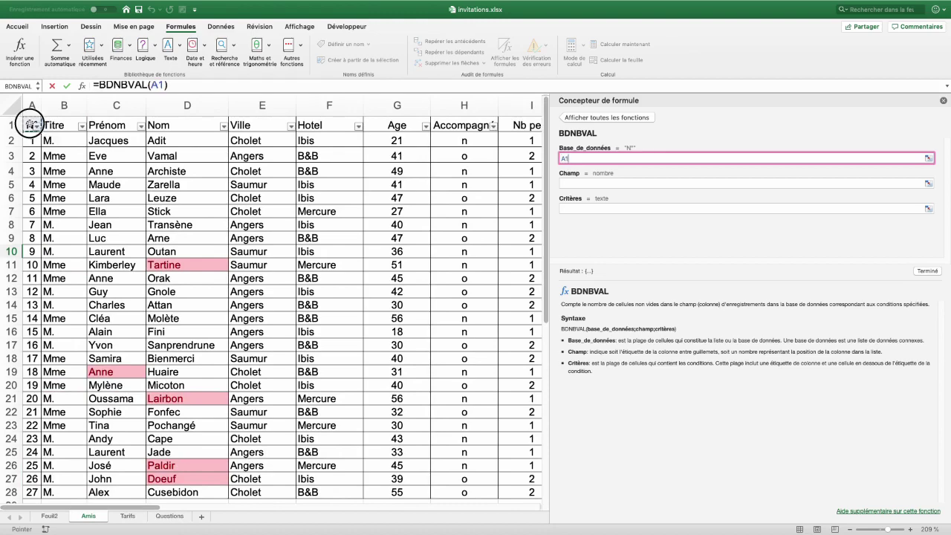
left_click_drag(30, 124, 412, 506)
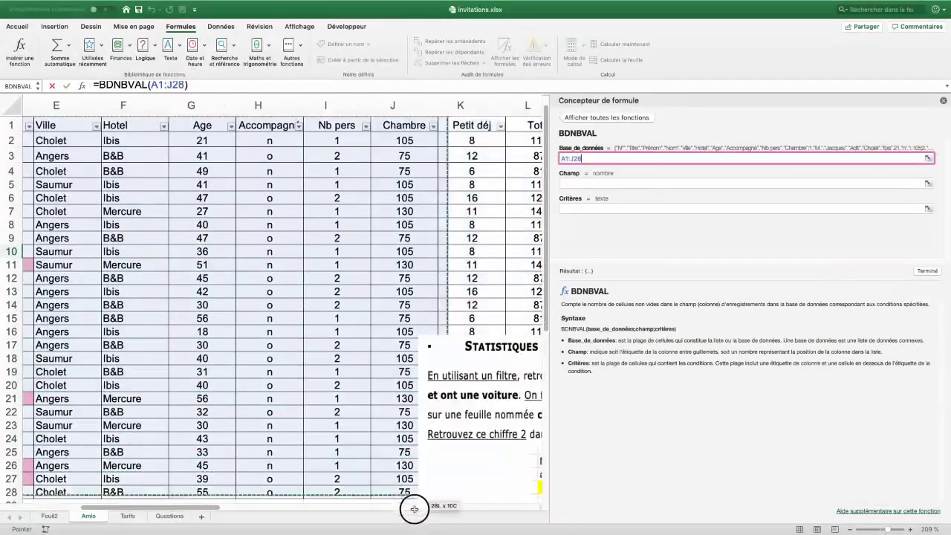
mouse_move(412, 505)
left_mouse_down()
mouse_move(363, 418)
mouse_move(392, 430)
left_mouse_up()
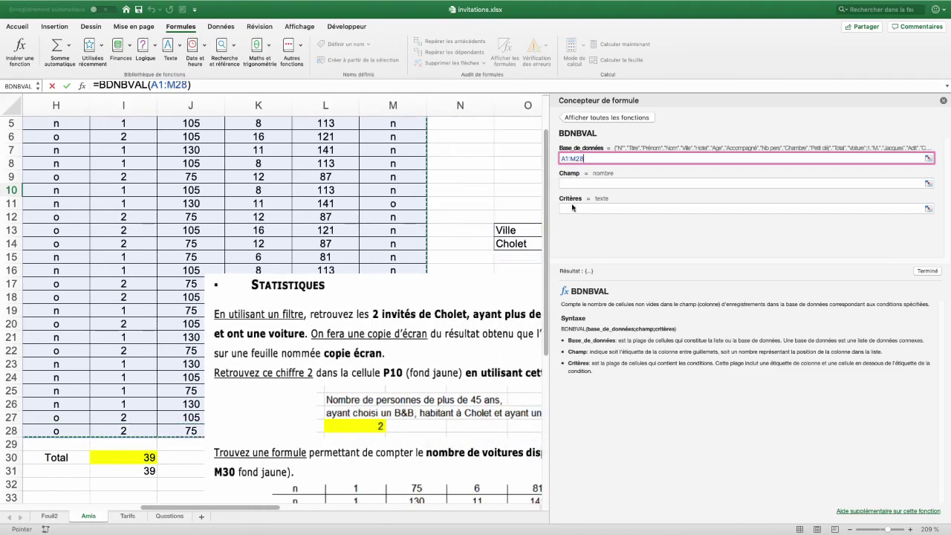
left_click(572, 209)
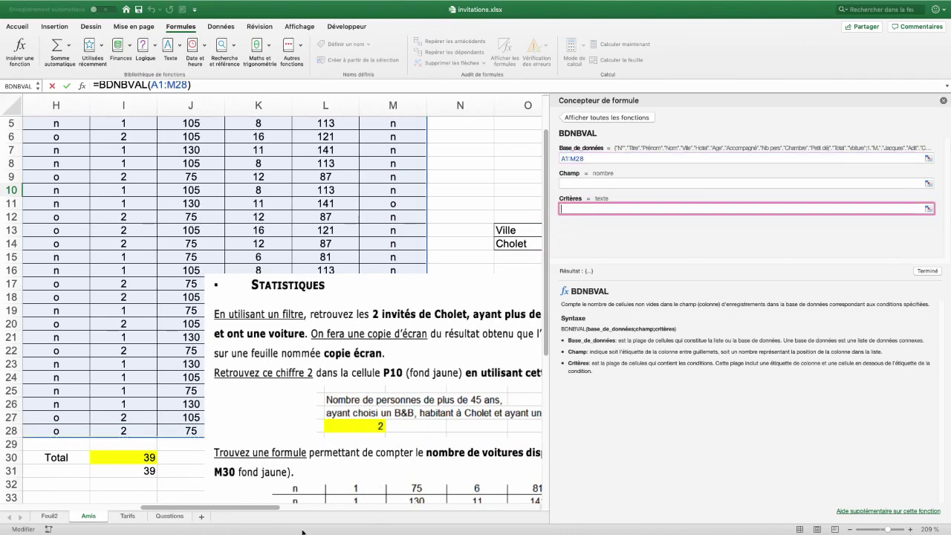
left_click_drag(251, 507, 329, 506)
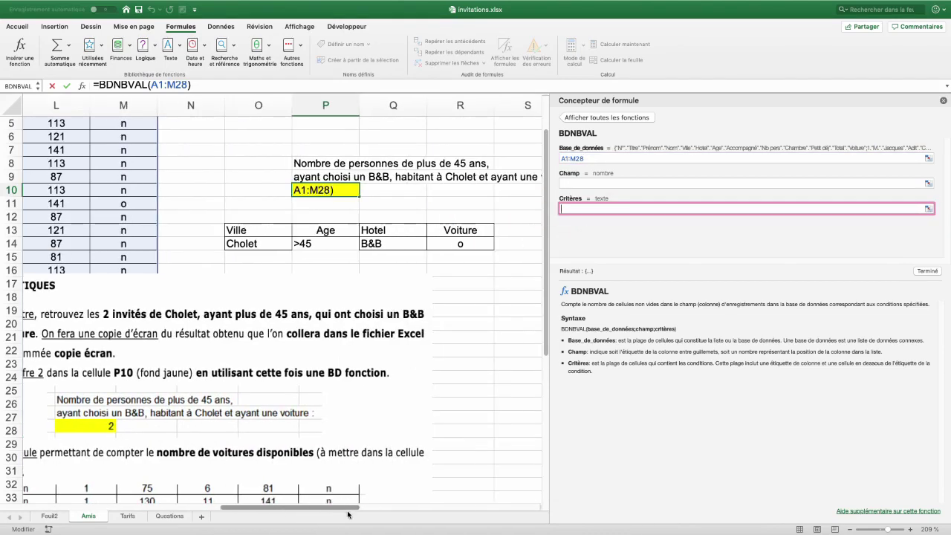
left_click_drag(256, 230, 486, 245)
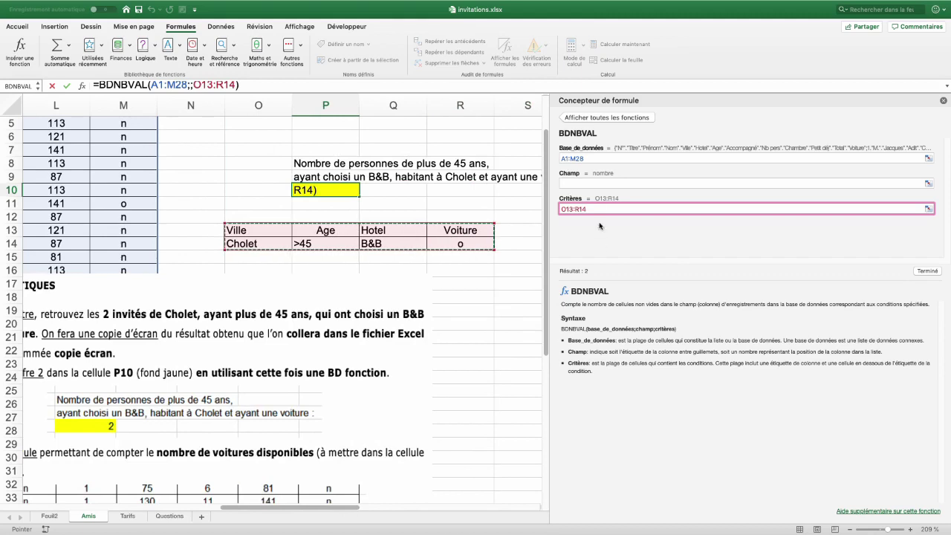
left_click(589, 183)
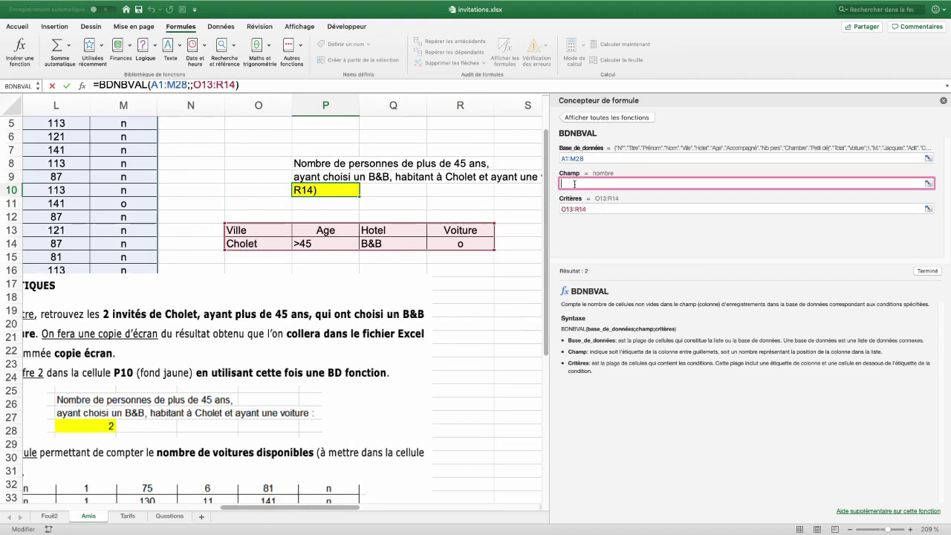
left_click_drag(331, 507, 84, 507)
left_click(177, 125)
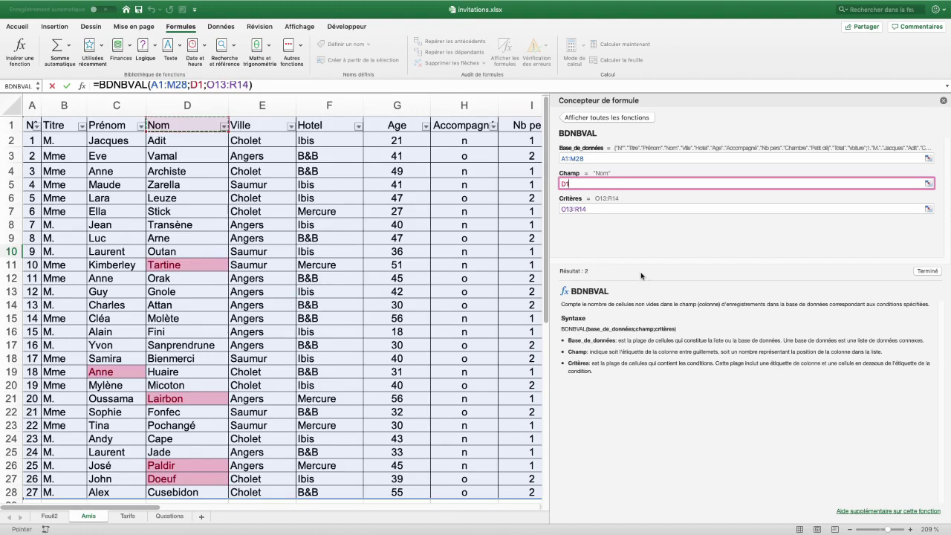
left_click(927, 271)
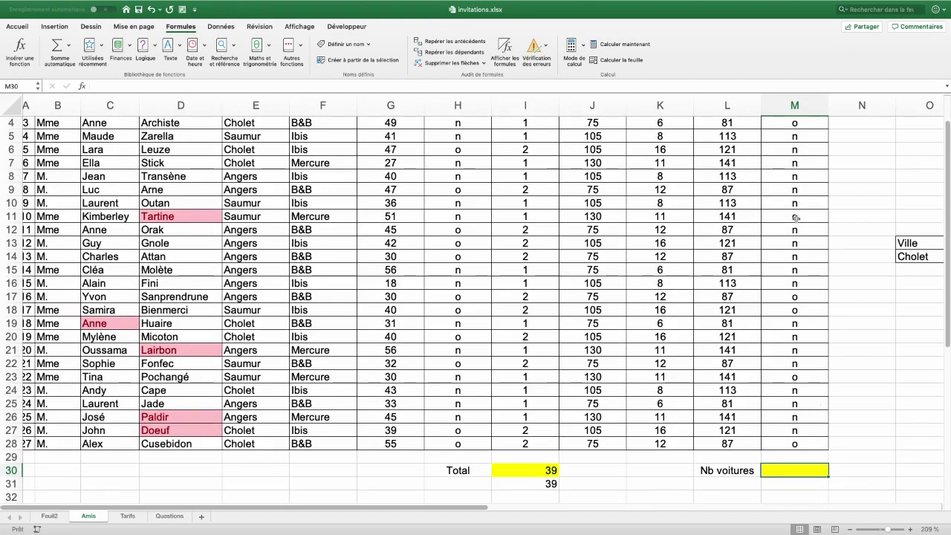
Enter =NB.SI(M2:M28;"O") in M30, counting the 7 guests with a car
left_click(301, 52)
left_click(416, 297)
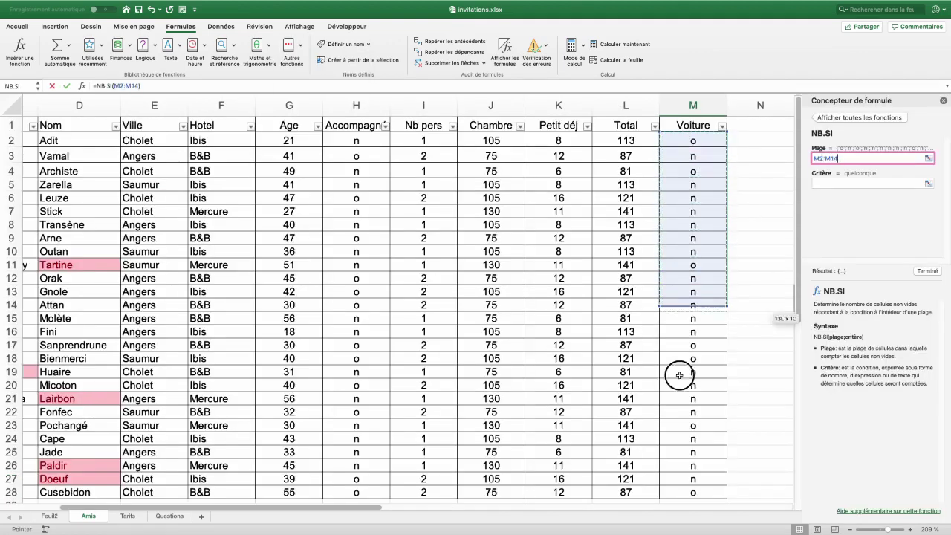
left_click_drag(690, 141, 693, 492)
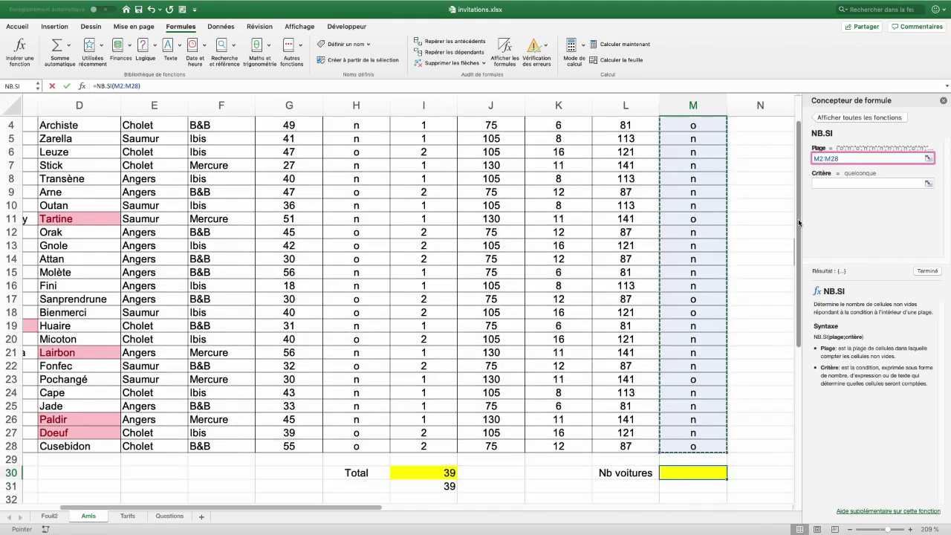
left_click(839, 182)
type("\"o\"")
key("BackSpace")
type("O")
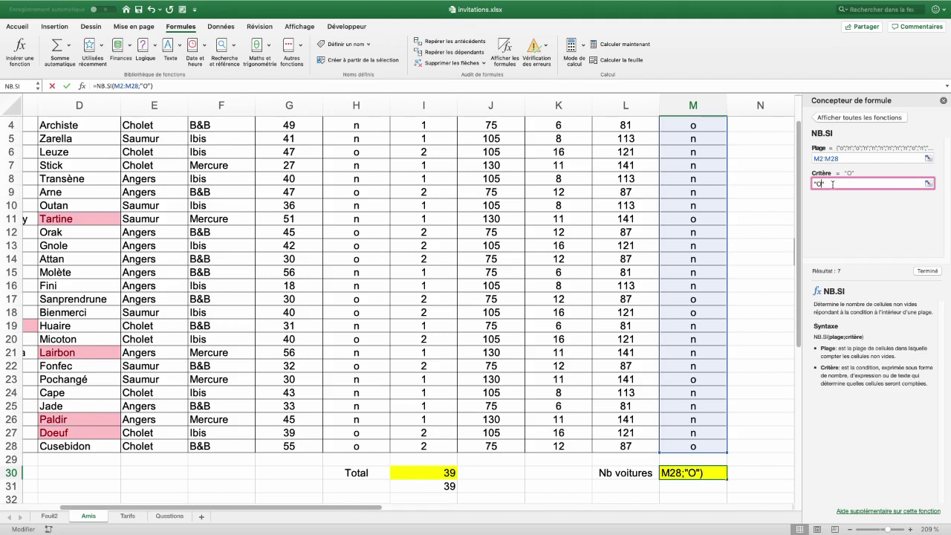
left_click(926, 271)
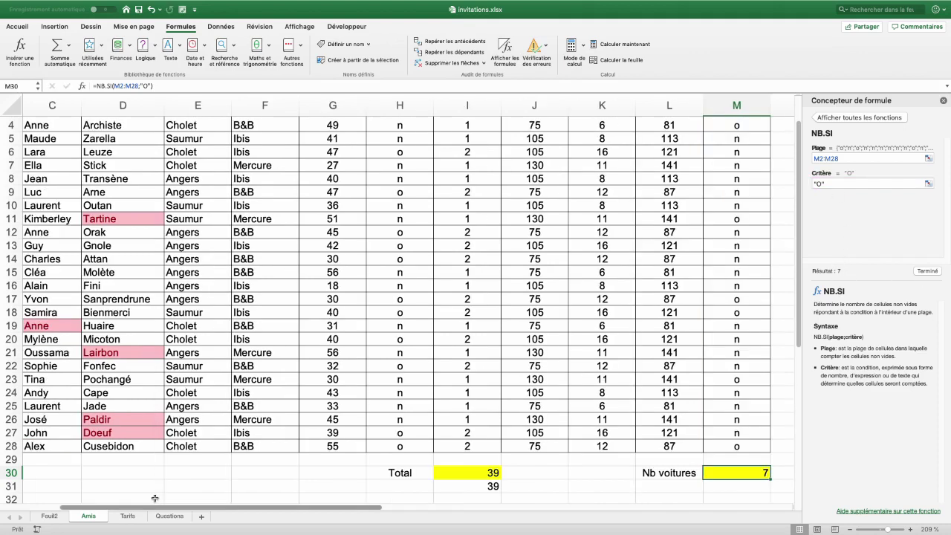